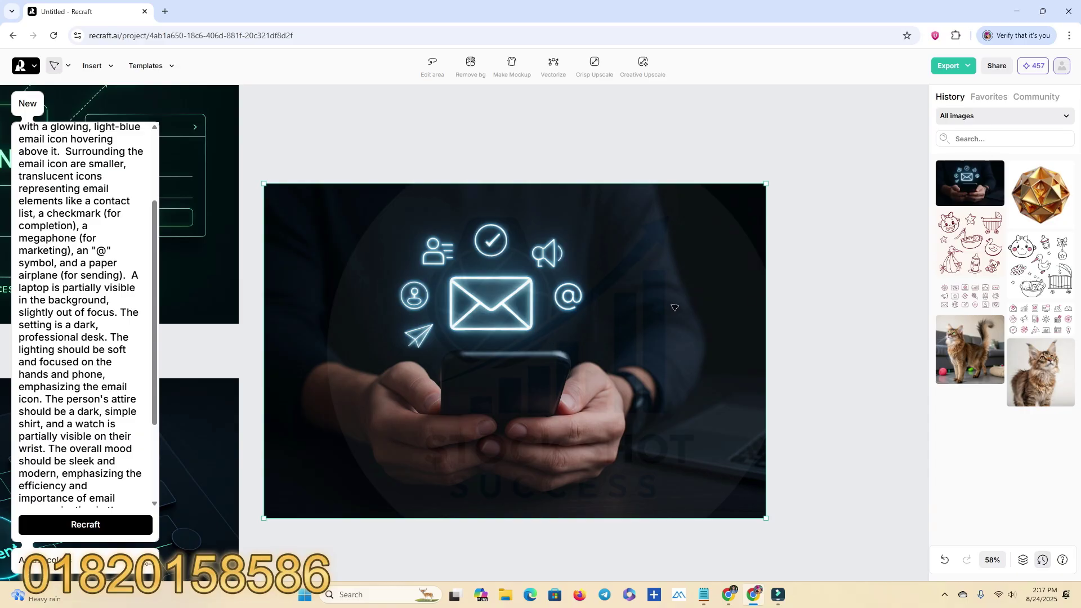
Delete the image of hands holding a phone with glowing email icons from the canvas
scroll(791, 327, down, 5)
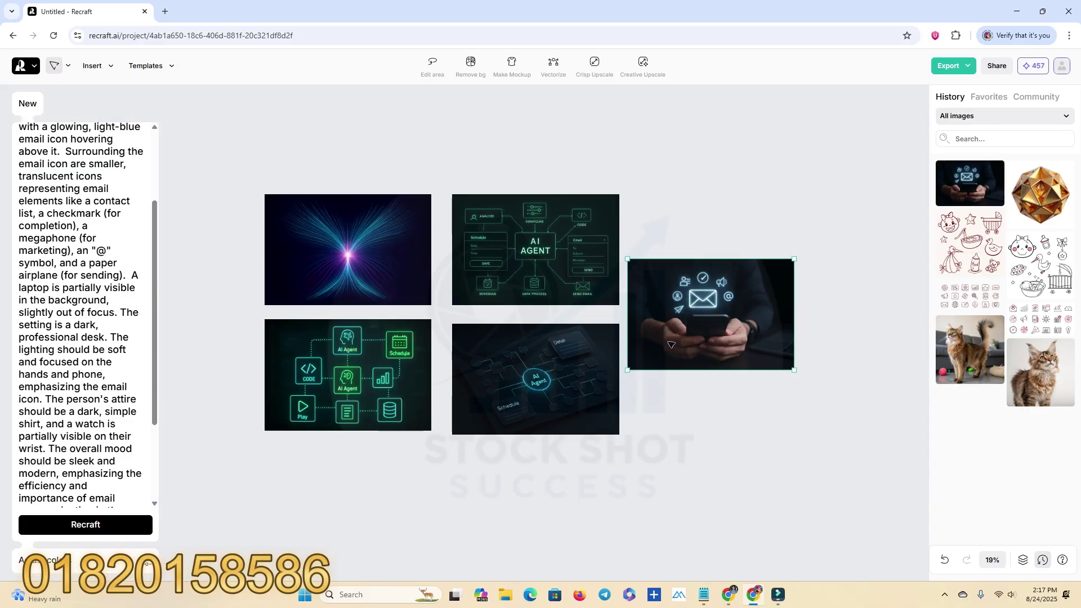
scroll(668, 341, up, 2)
key(Delete)
Switch to Notepad and cut the "A cozy, dimly lit workspace" prompt from the prompt list
click(705, 595)
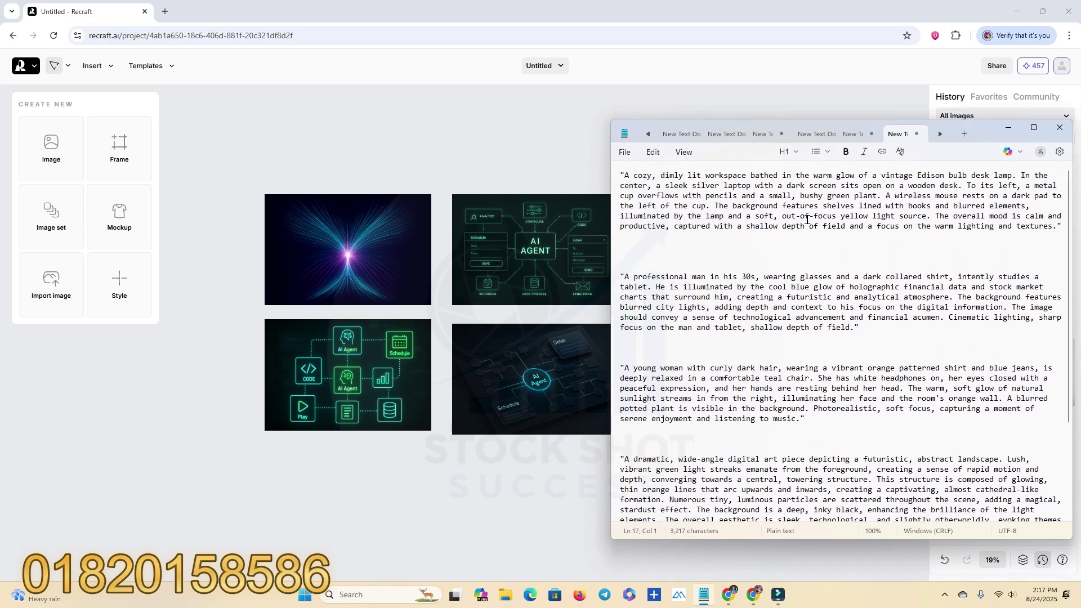
triple_click(778, 200)
right_click(778, 204)
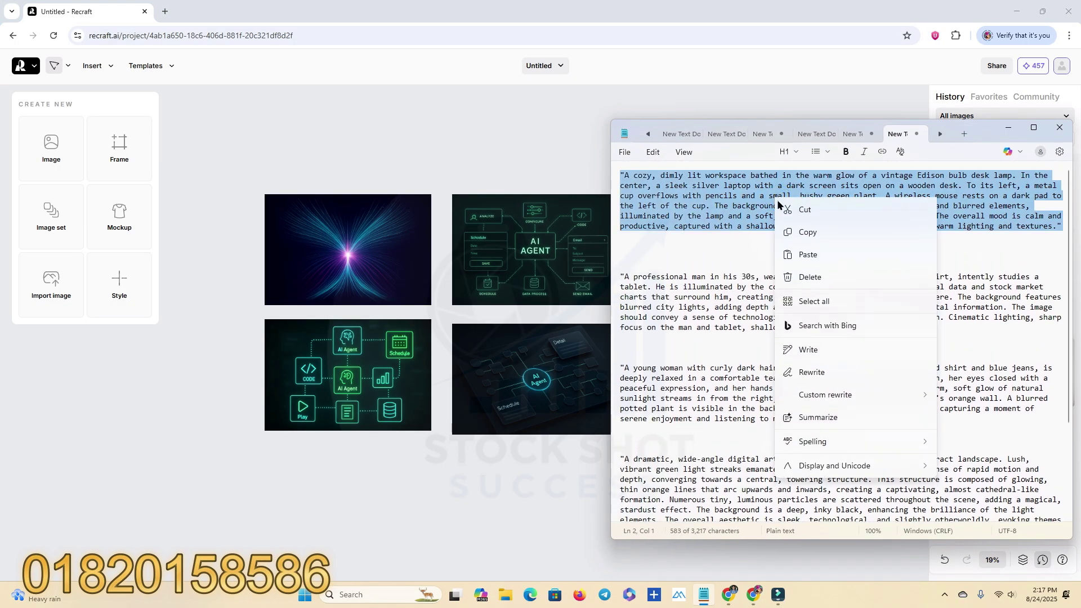
click(819, 241)
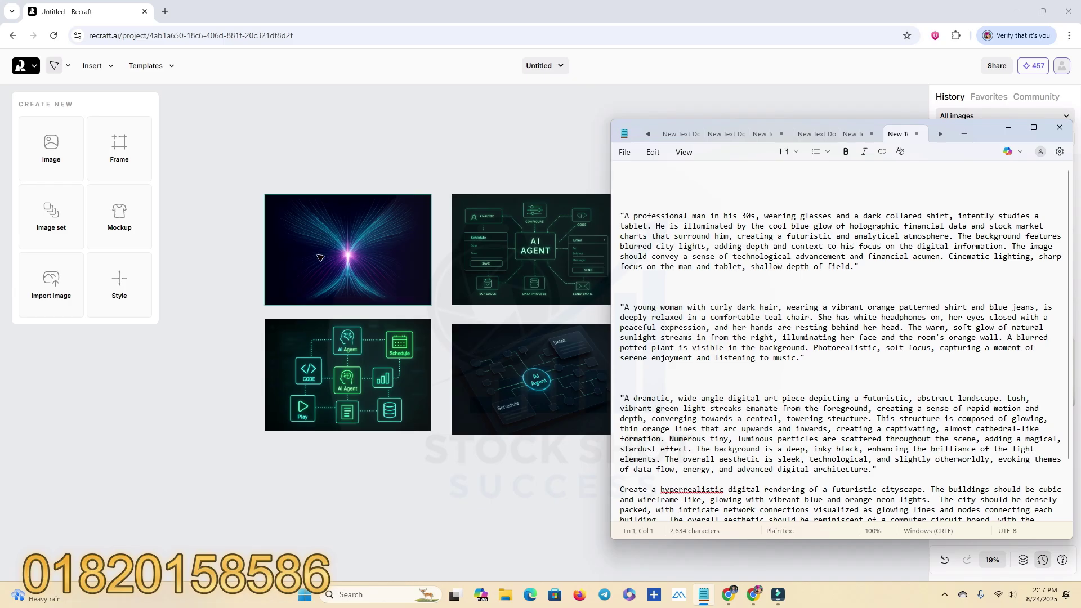
In Recraft, look over the model choices and the image attachment options for the butterfly-shaped light artwork
click(293, 256)
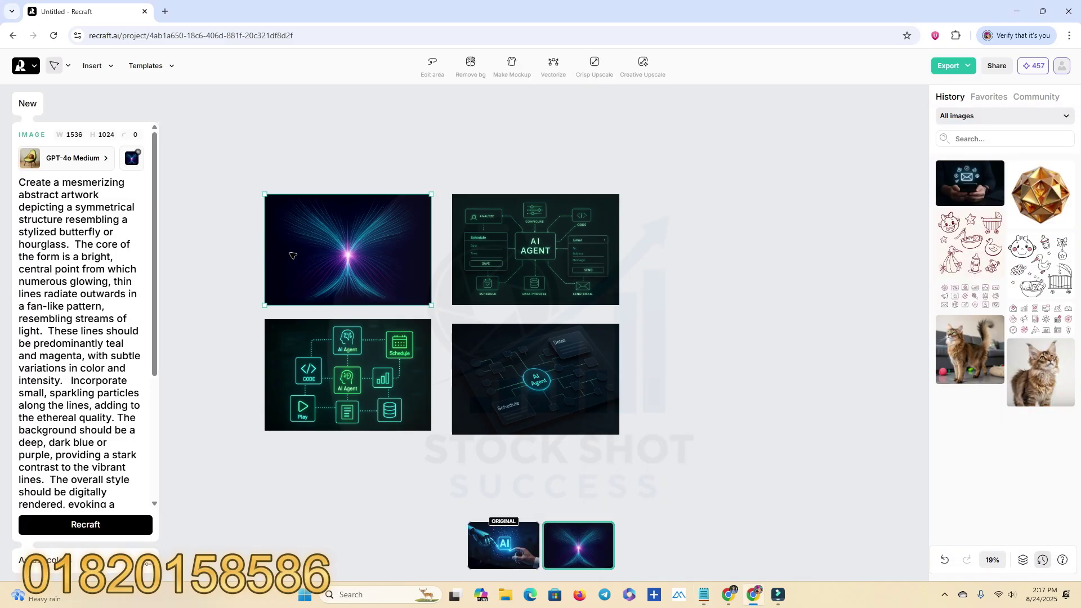
click(102, 158)
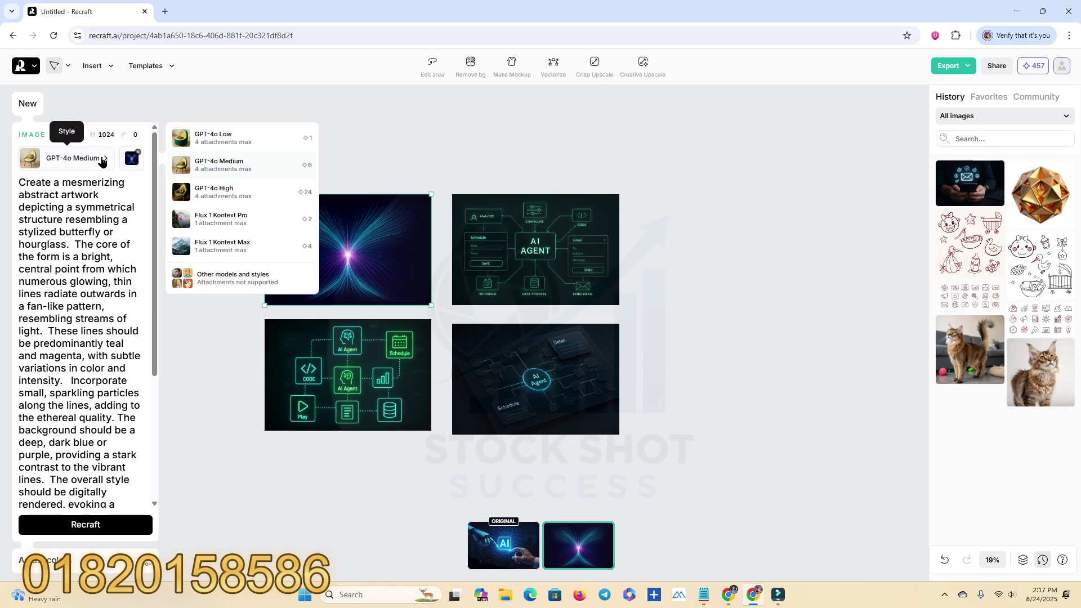
click(102, 159)
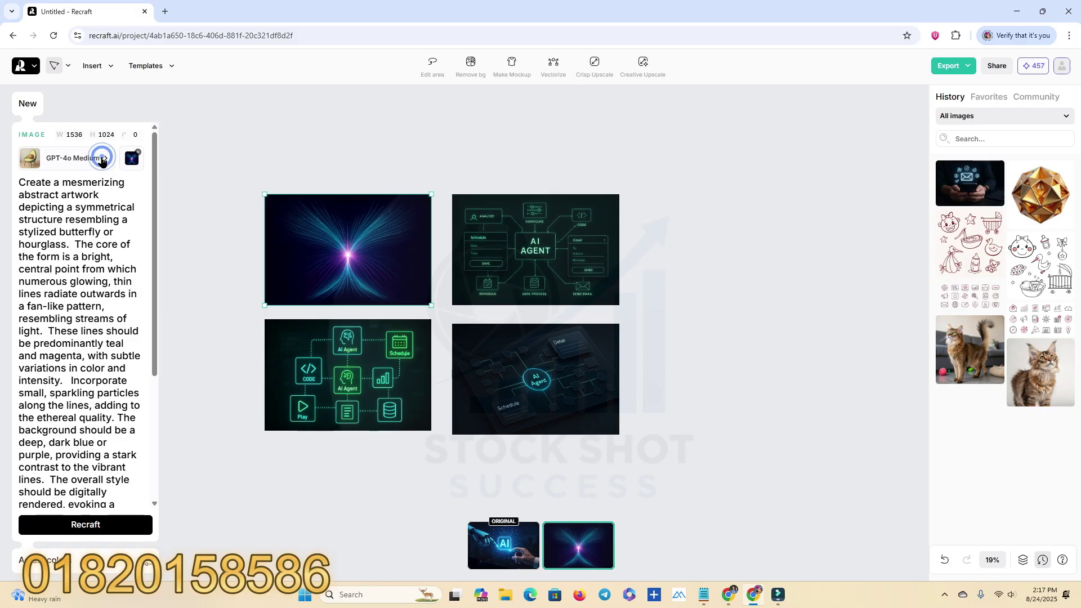
click(137, 156)
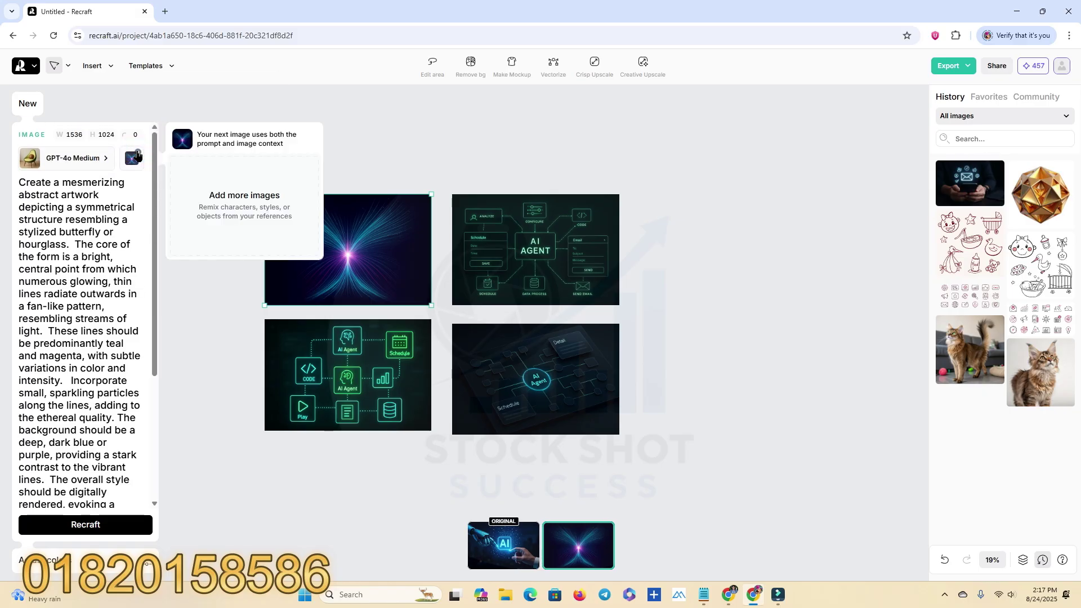
click(93, 161)
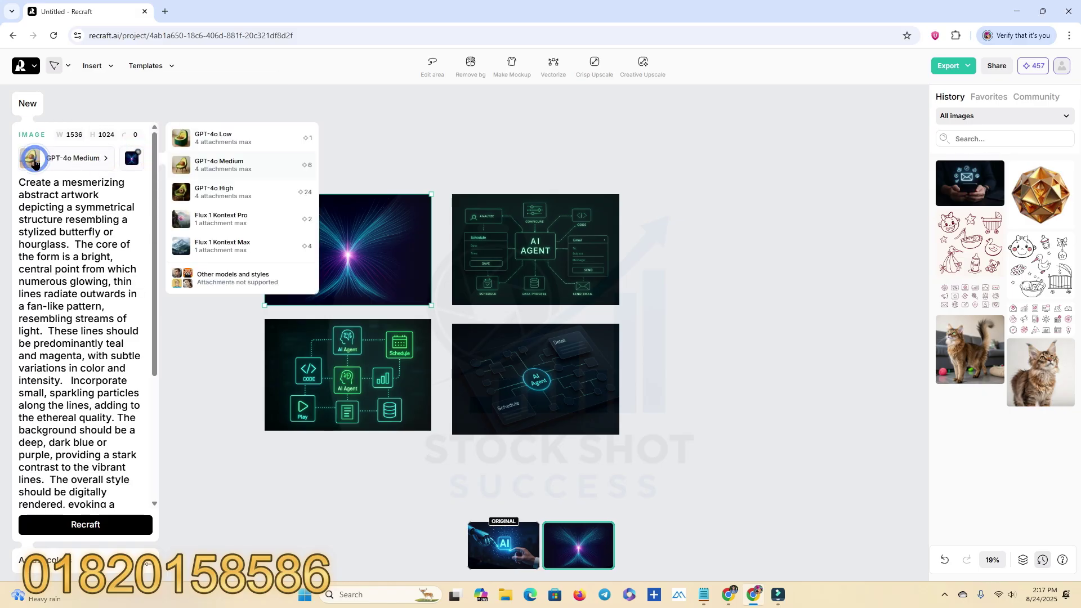
click(826, 240)
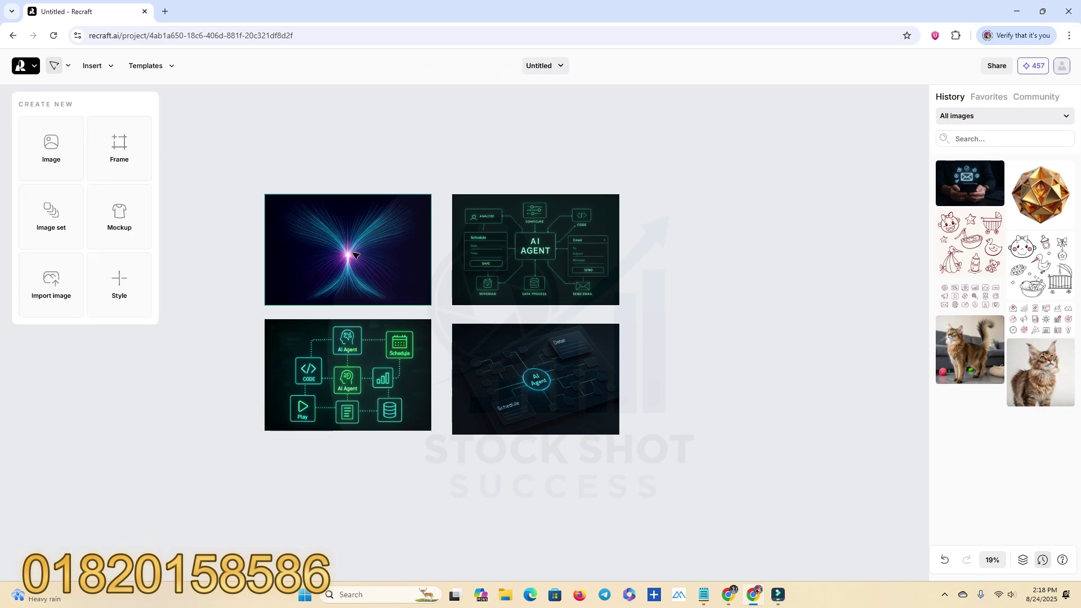
Replace the butterfly artwork's prompt with the copied cozy workspace prompt and regenerate the image using GPT-4o Medium
click(355, 255)
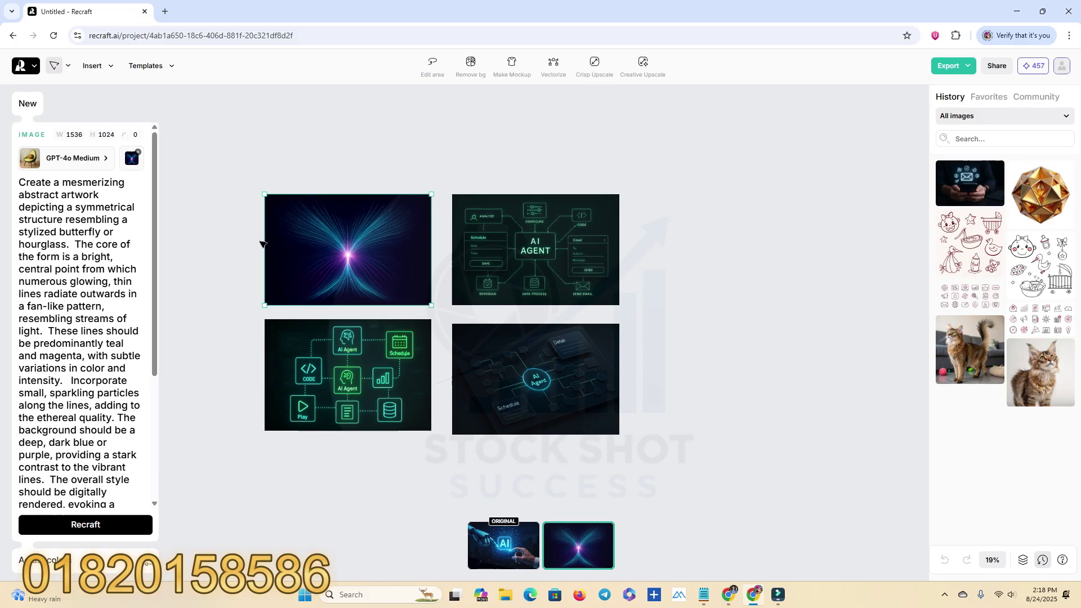
click(52, 271)
triple_click(51, 271)
click(52, 271)
triple_click(50, 269)
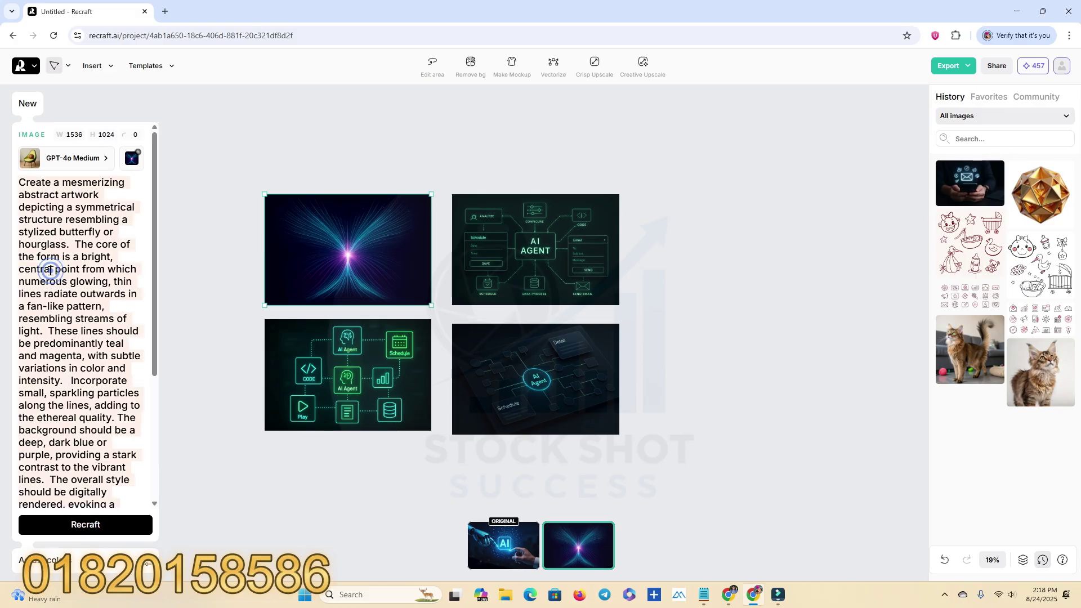
key(BackSpace)
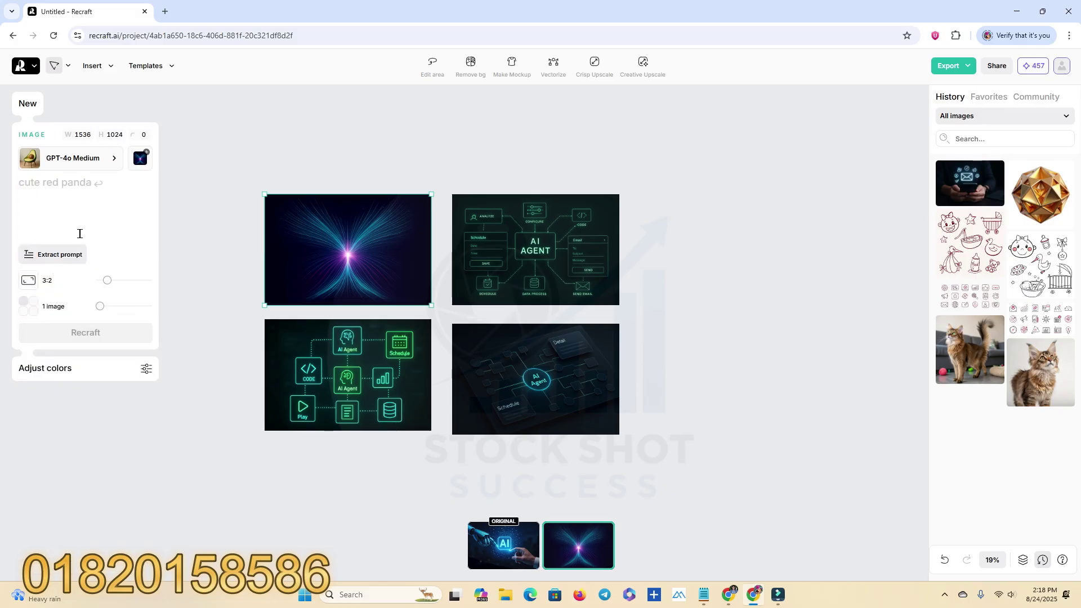
click(86, 183)
key(ctrl+v)
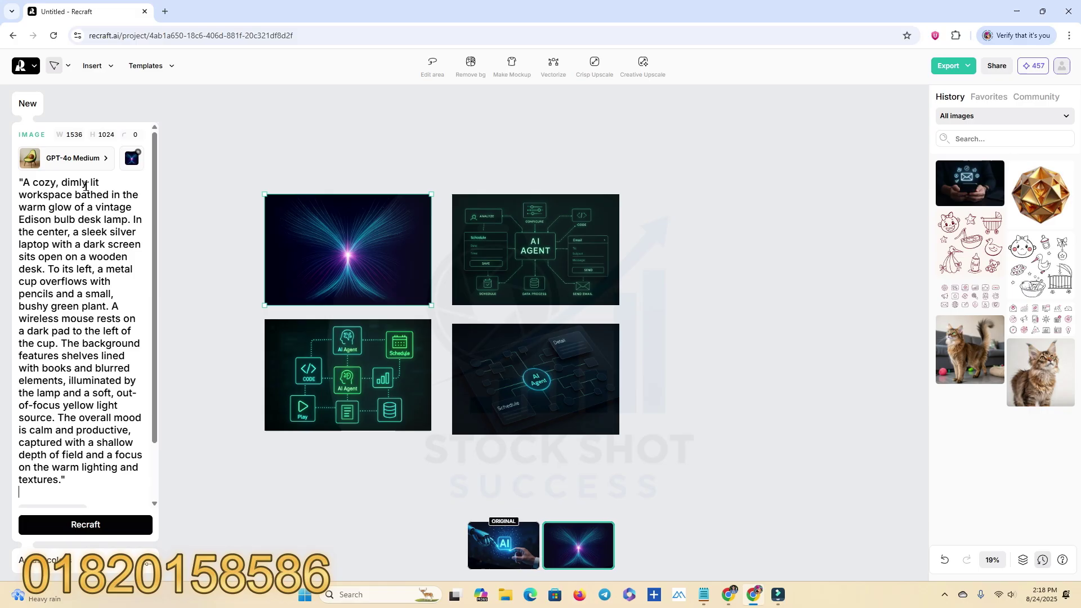
click(80, 525)
Switch to Notepad and cut the "A professional man in his 30s" prompt
click(538, 251)
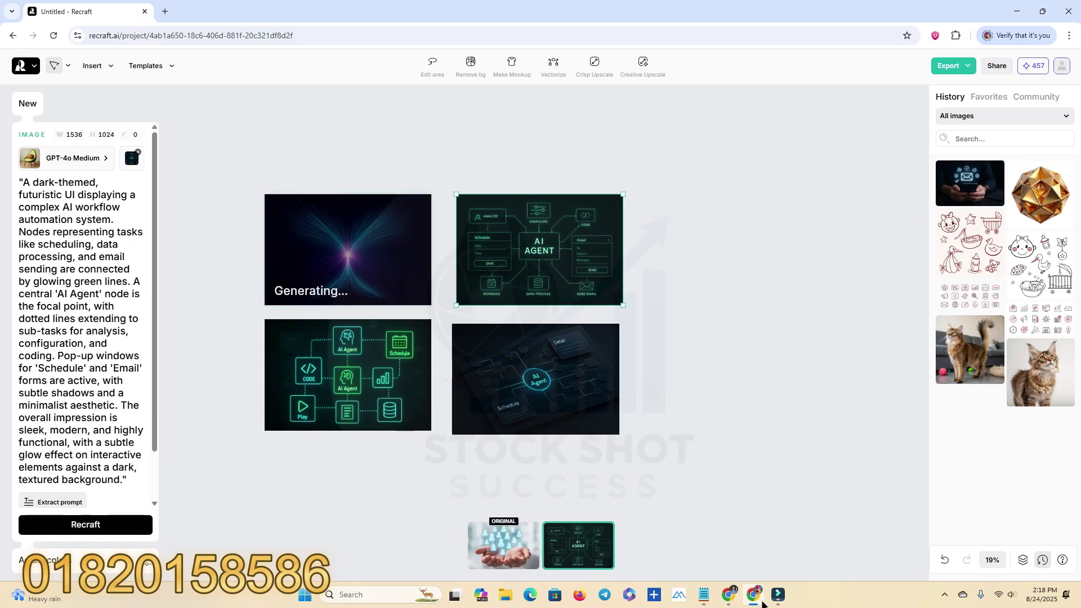
click(704, 594)
click(727, 243)
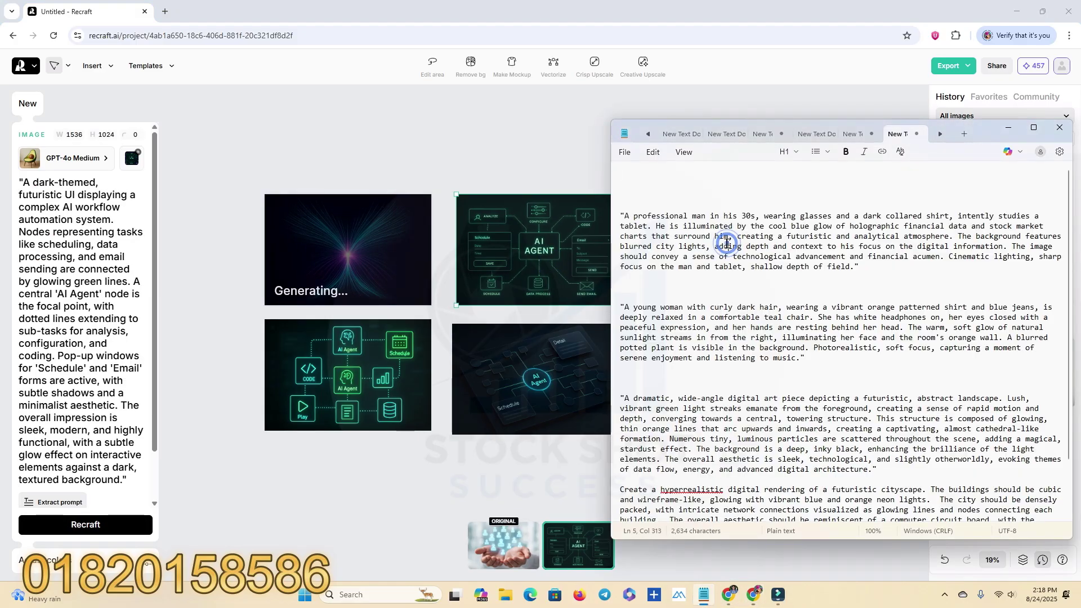
triple_click(727, 243)
right_click(727, 244)
click(751, 274)
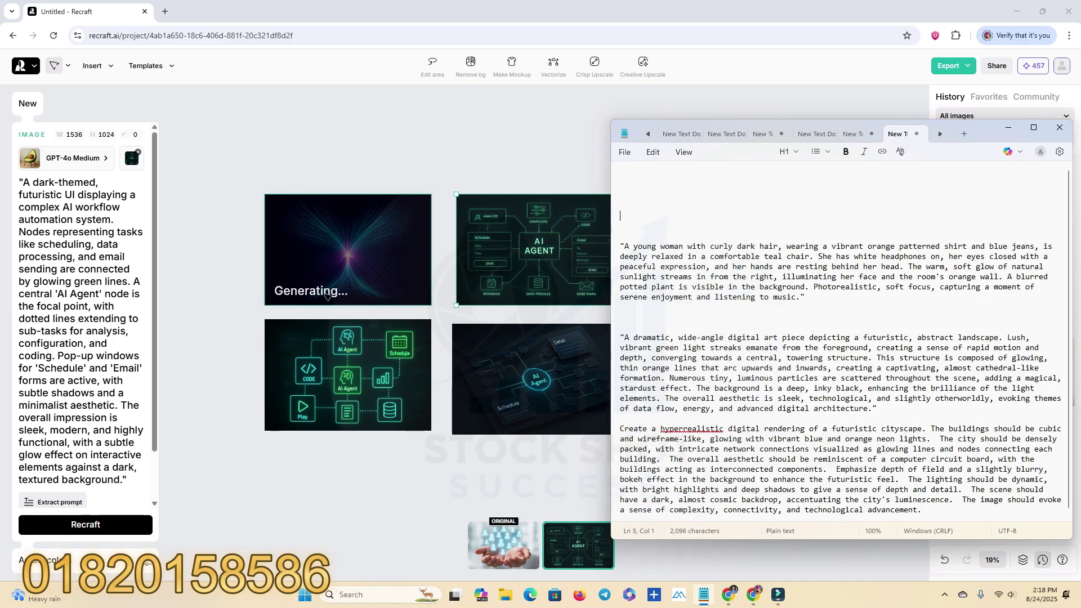
In Recraft, replace the prompt of the upper AI Agent diagram with the professional man prompt and regenerate the image
click(496, 258)
triple_click(85, 218)
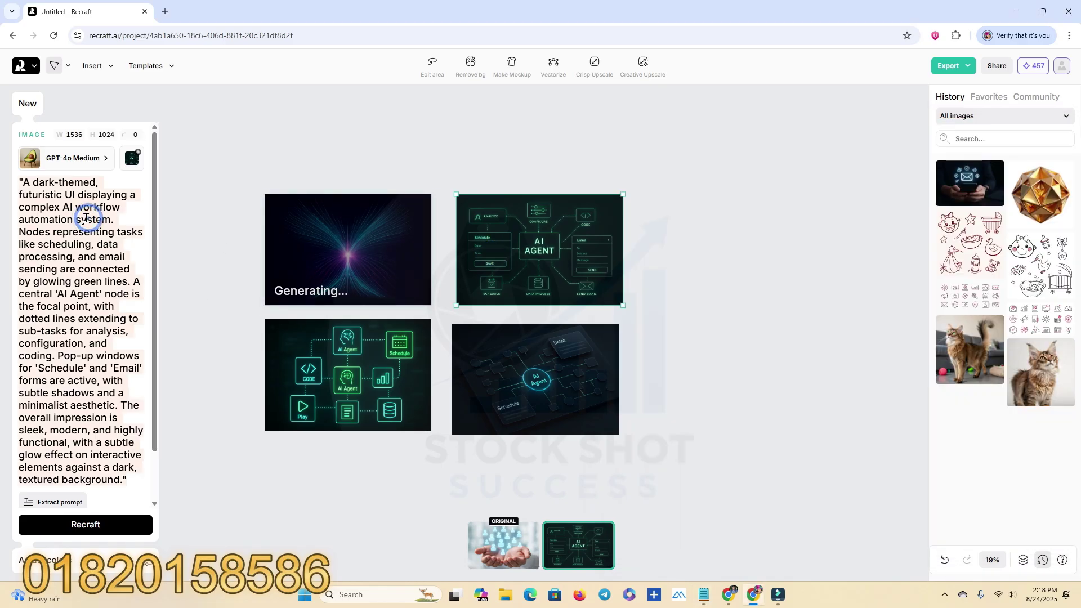
right_click(86, 219)
click(107, 287)
click(117, 524)
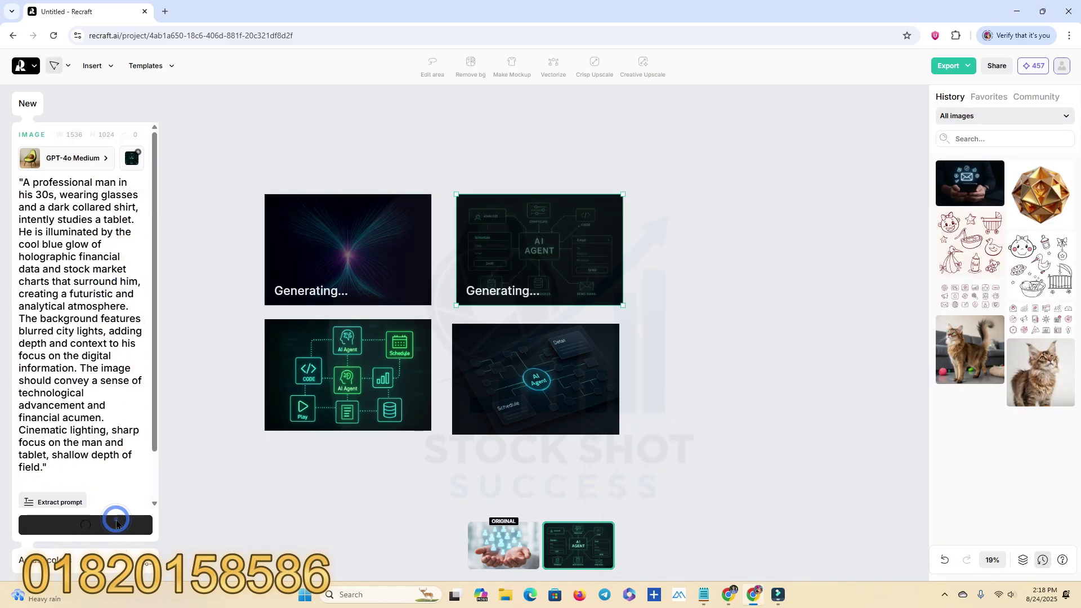
Switch to Notepad and cut the "A young woman with curly dark hair" prompt
click(704, 595)
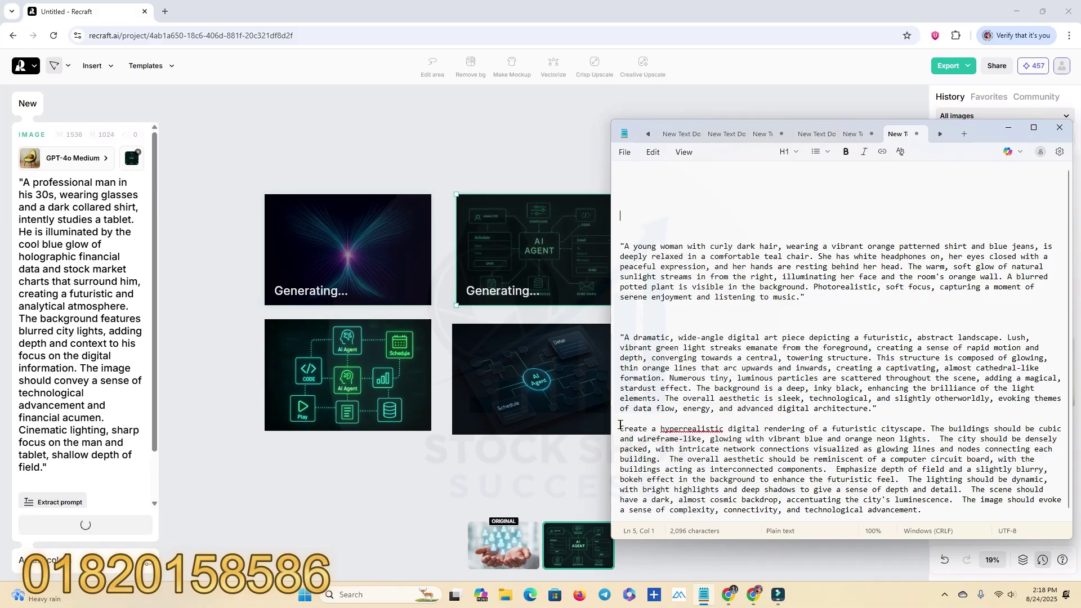
triple_click(732, 267)
right_click(732, 267)
click(759, 307)
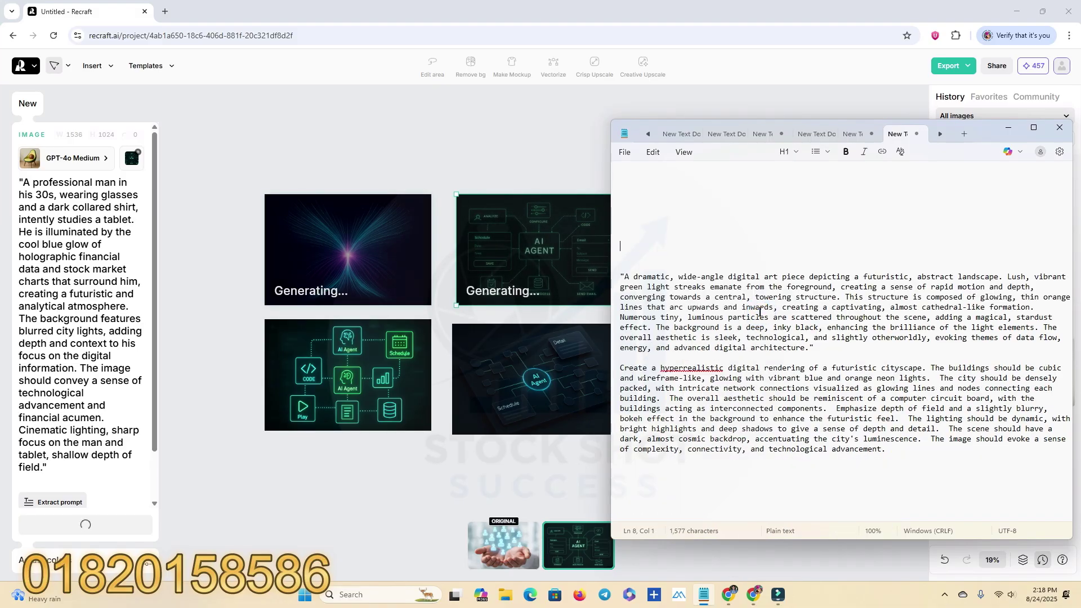
In Recraft, replace the prompt of the green AI Agent flowchart with the young woman prompt and regenerate the image
click(326, 410)
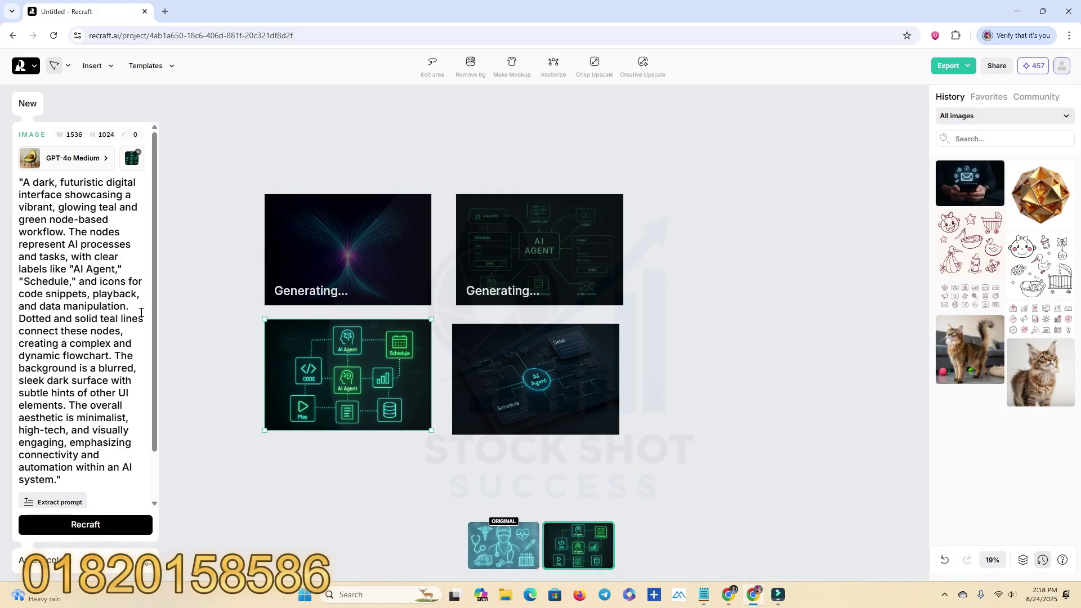
triple_click(82, 274)
right_click(82, 274)
click(107, 347)
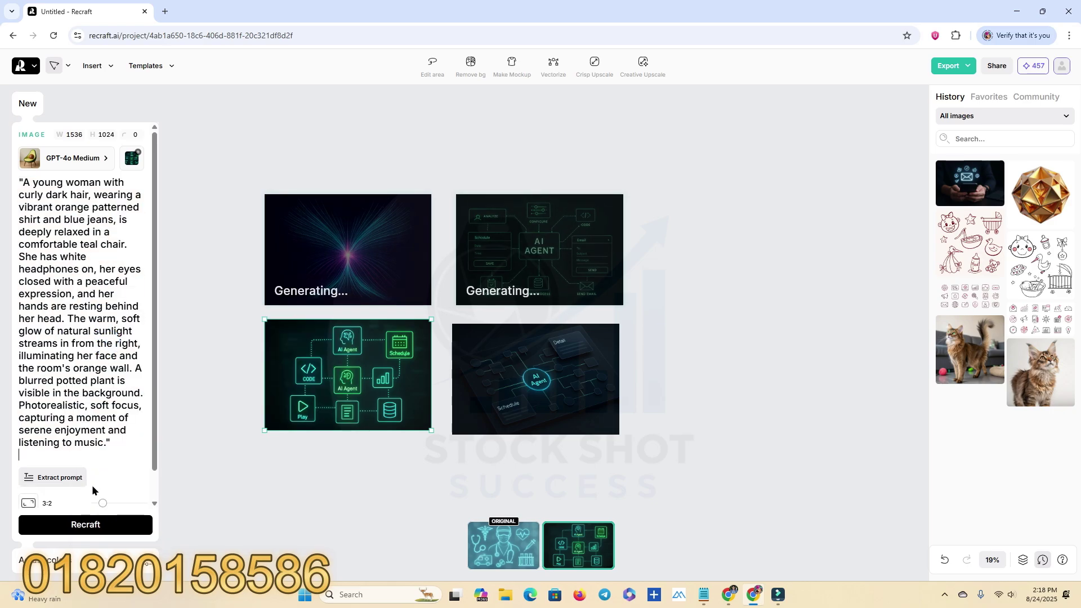
click(85, 525)
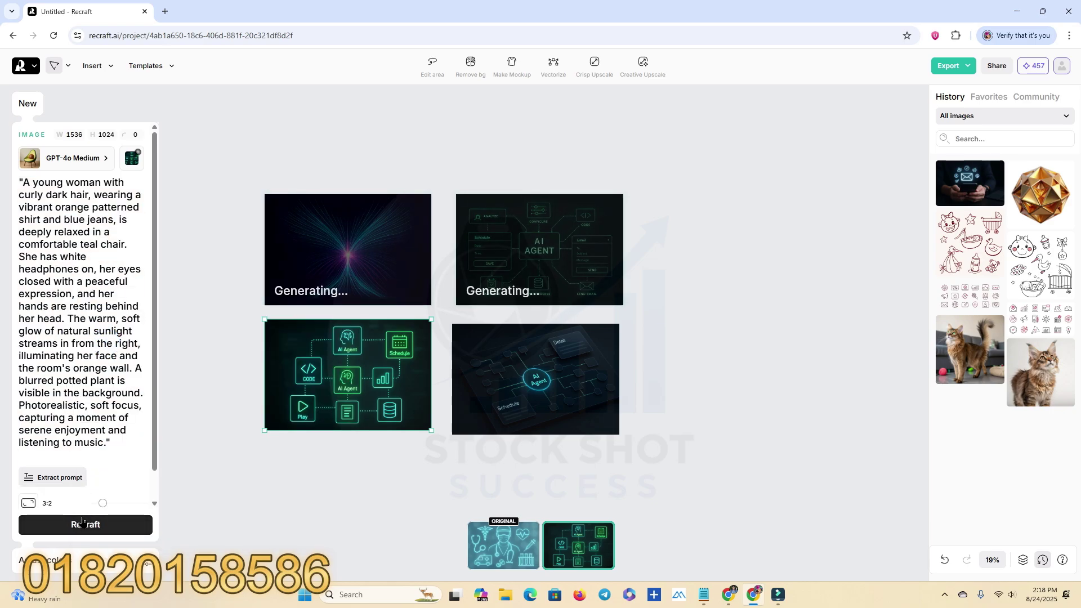
Switch to Notepad and cut the "A dramatic, wide-angle digital art piece" prompt
click(704, 594)
triple_click(697, 296)
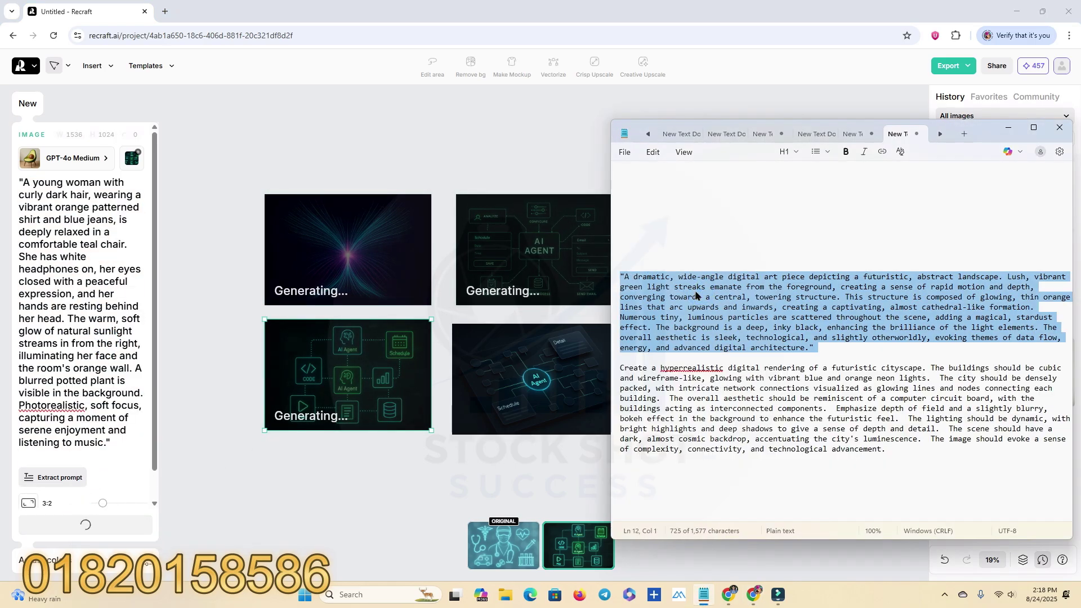
right_click(697, 296)
click(743, 39)
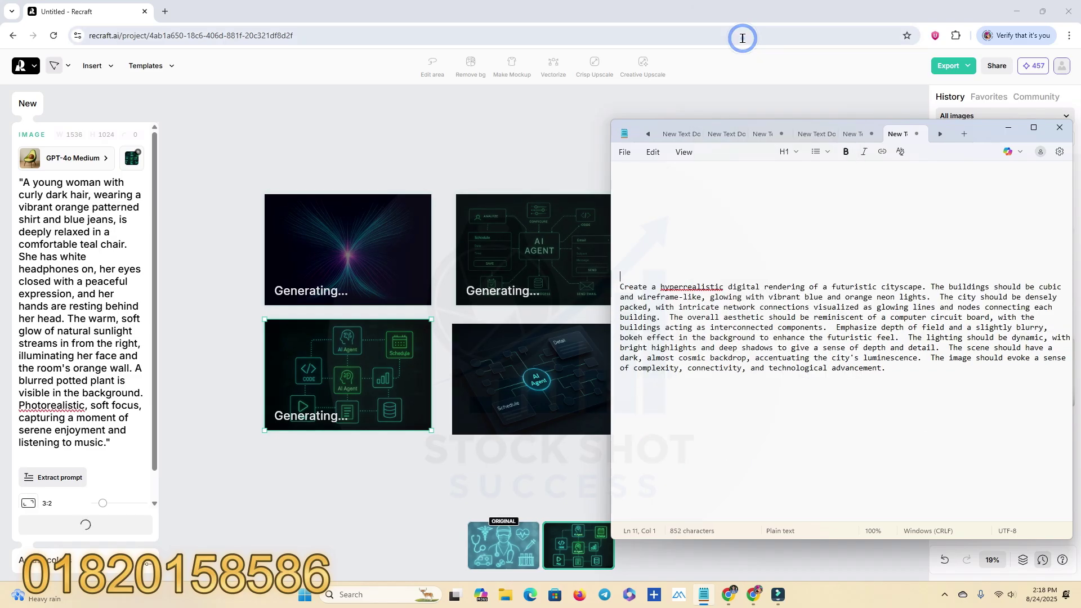
In Recraft, replace the prompt of the angled AI Agent interface render with the dramatic digital art prompt and regenerate the image
click(519, 412)
triple_click(54, 250)
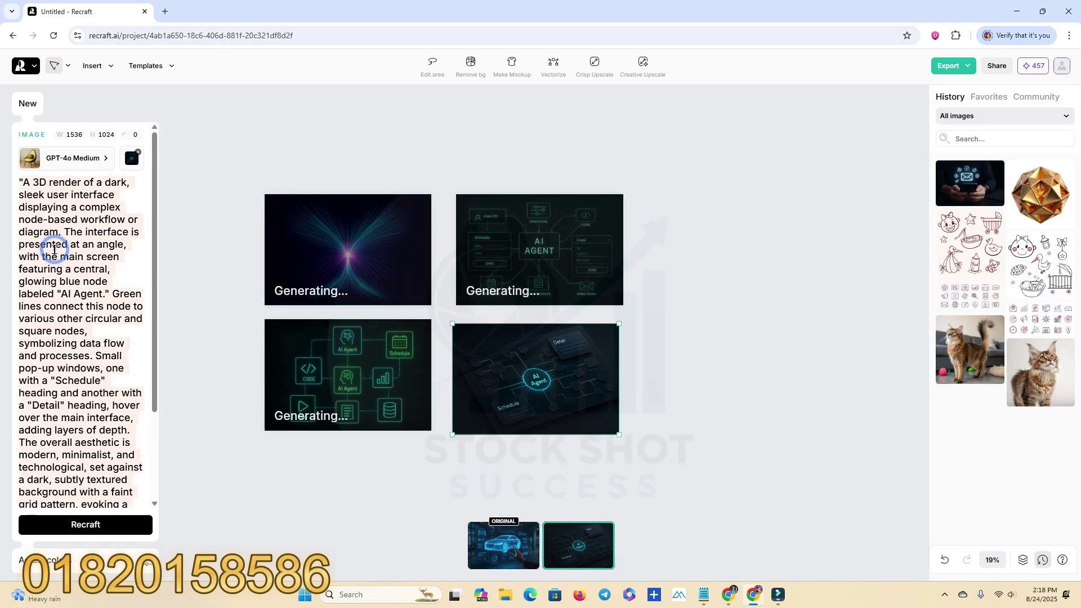
right_click(54, 250)
click(78, 316)
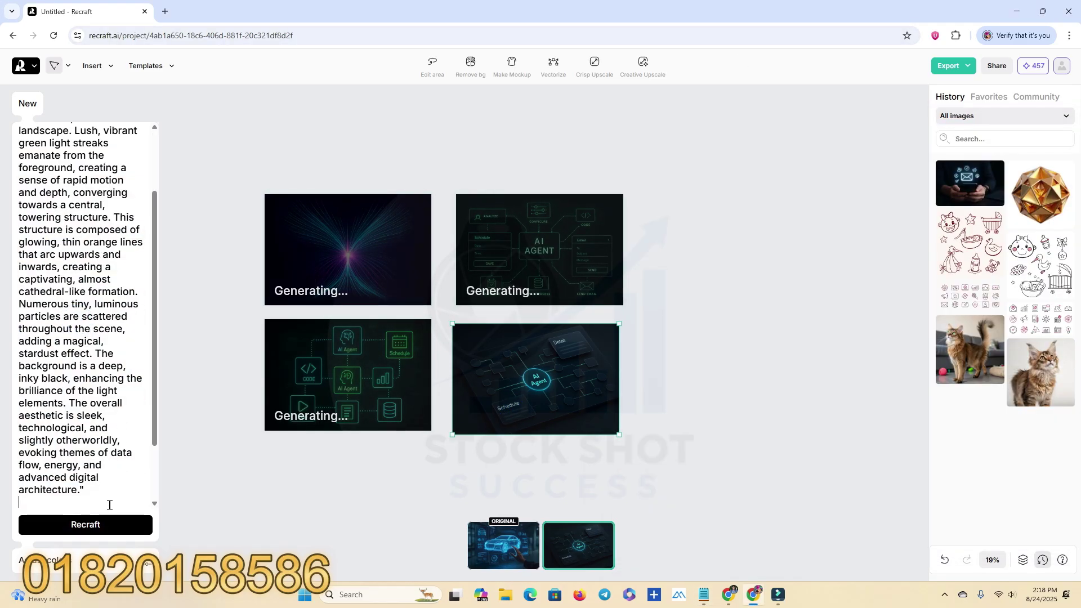
click(86, 525)
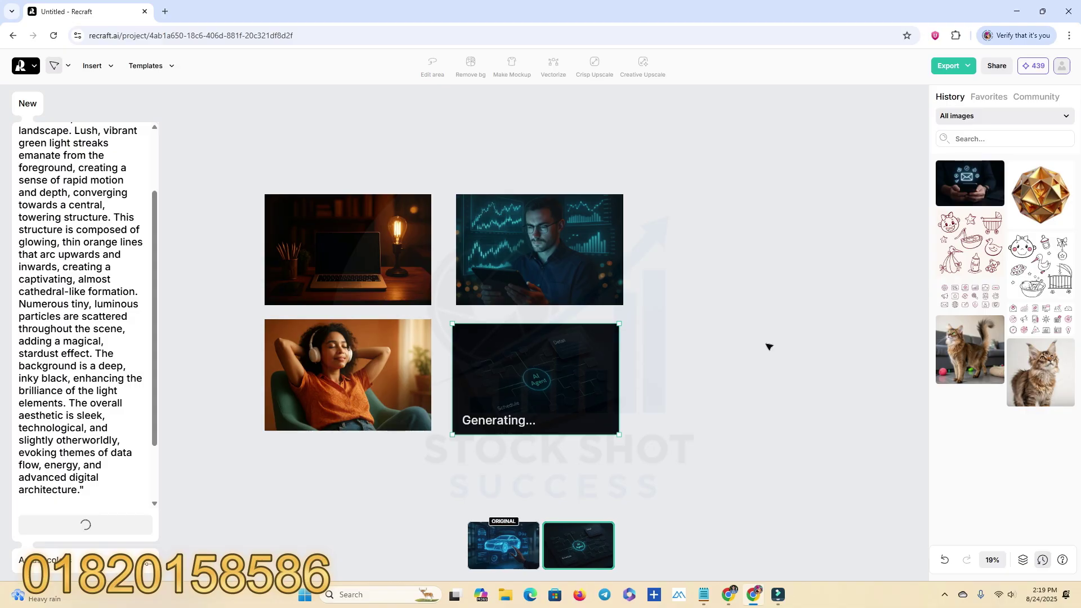
Examine the regenerated images up close, including the woman with headphones, the abstract light landscape and the laptop workspace
double_click(267, 391)
scroll(326, 308, down, 3)
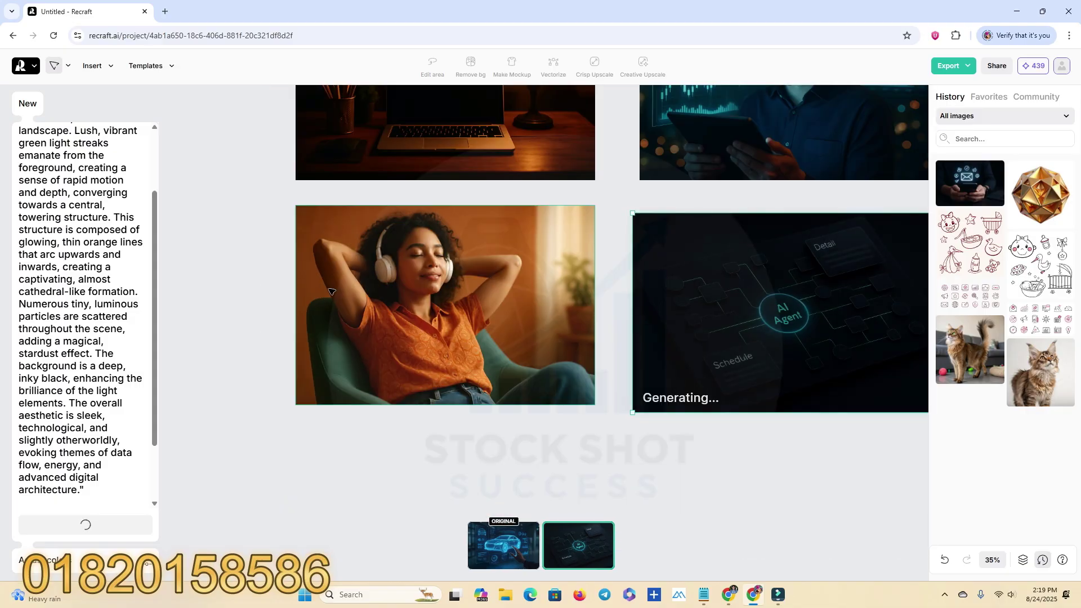
double_click(332, 292)
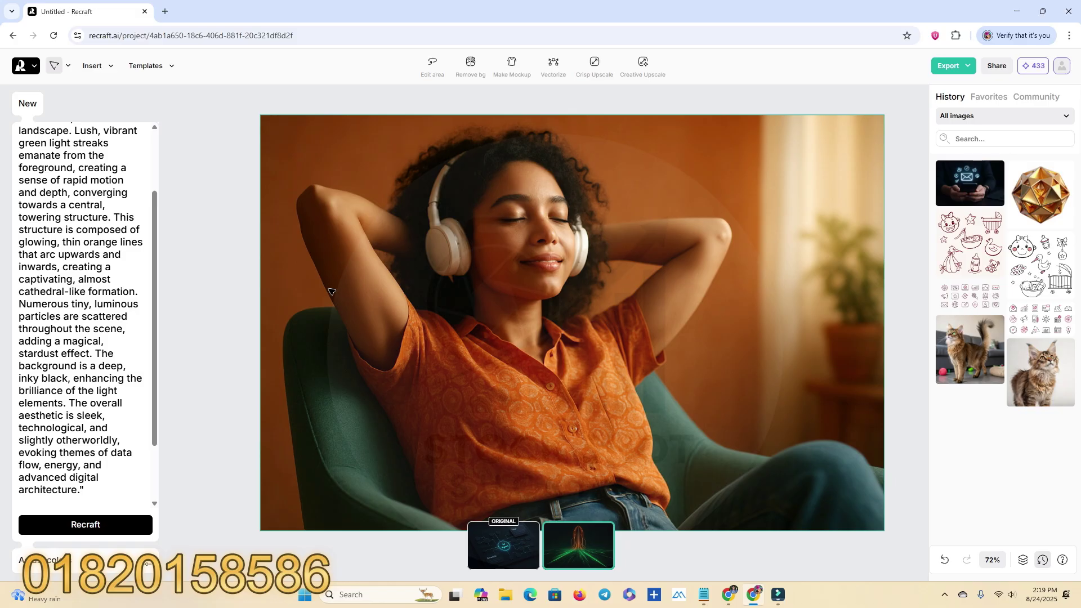
scroll(129, 247, up, 5)
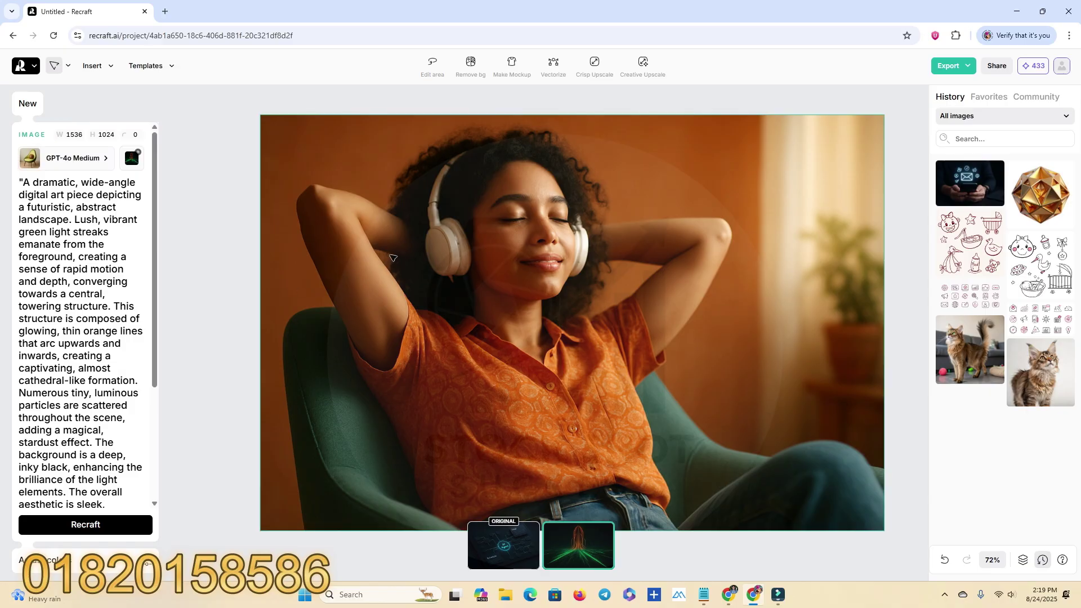
scroll(389, 260, down, 3)
scroll(379, 278, up, 4)
scroll(360, 293, down, 5)
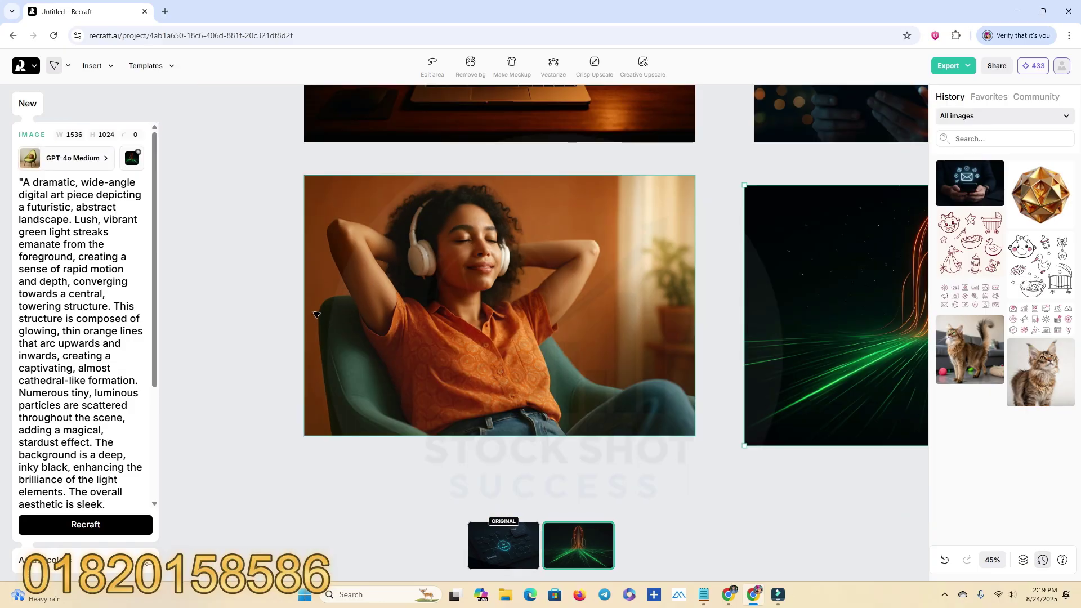
scroll(317, 314, down, 2)
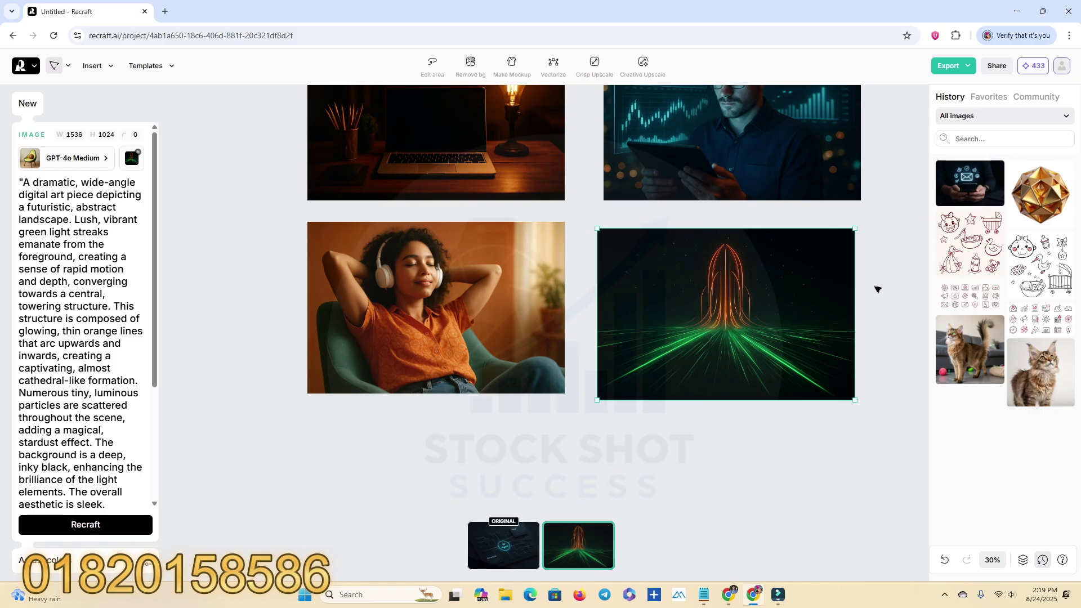
scroll(437, 309, up, 3)
scroll(555, 279, up, 6)
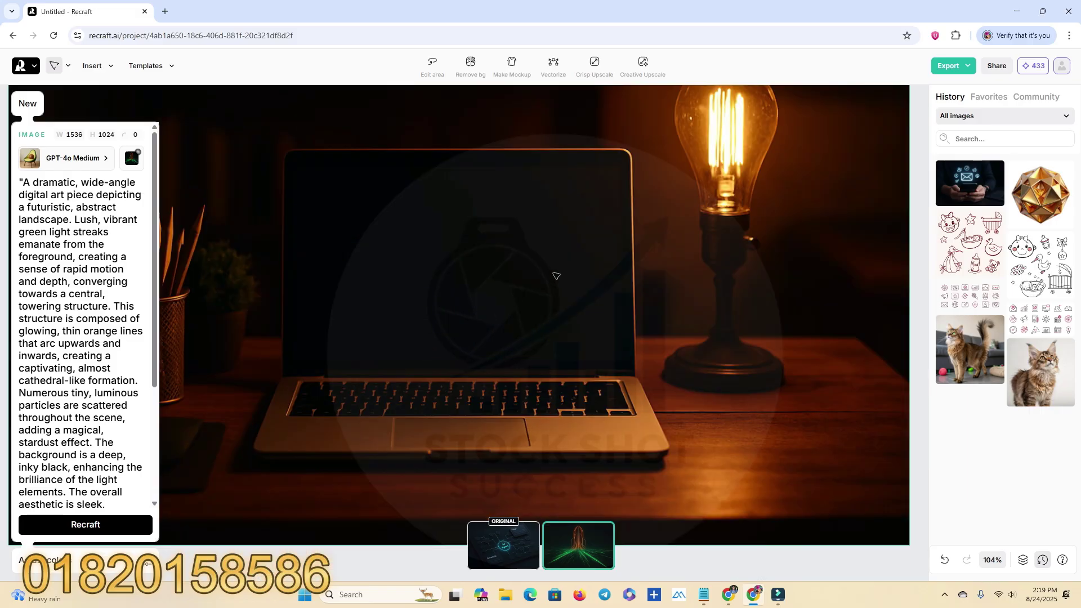
Select the laptop workspace image, then switch to Notepad and cut the "Create a hyperrealistic digital rendering of a futuristic cityscape" prompt
scroll(557, 276, down, 4)
scroll(411, 354, down, 1)
scroll(411, 354, up, 2)
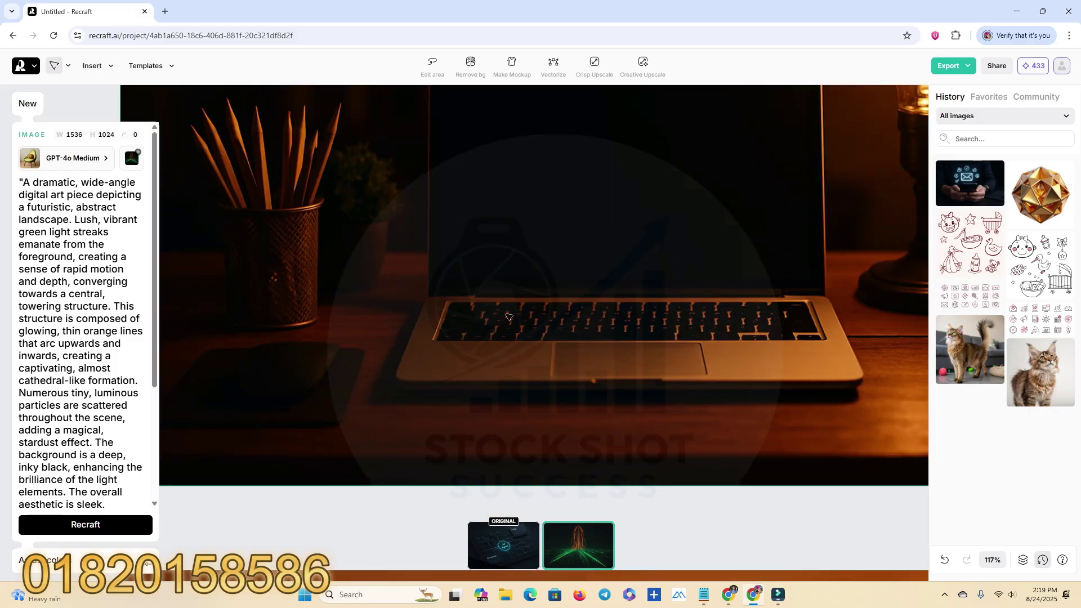
scroll(474, 238, down, 4)
click(462, 206)
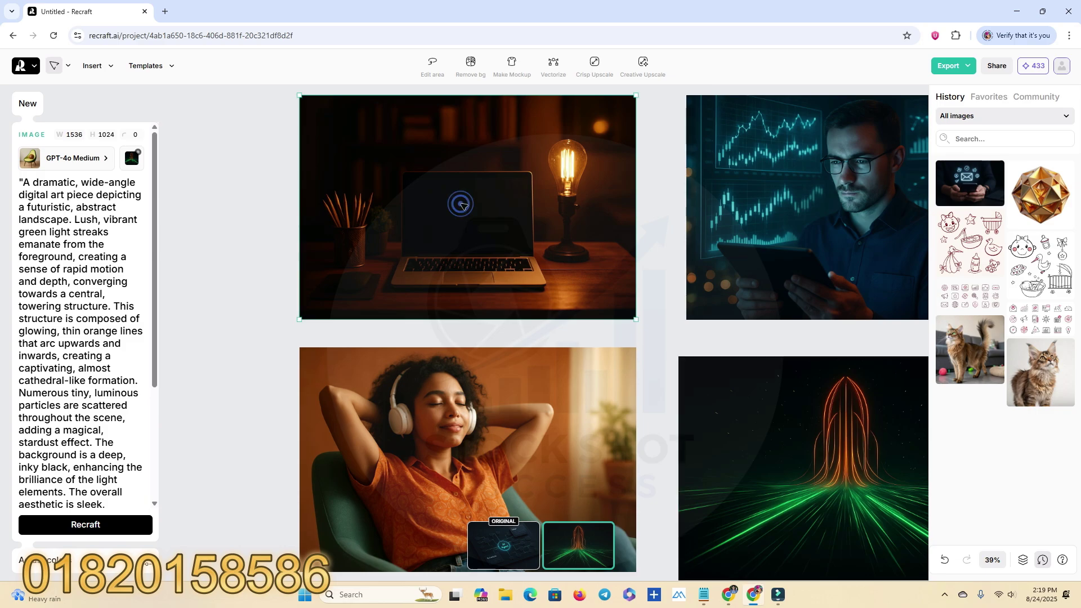
click(704, 597)
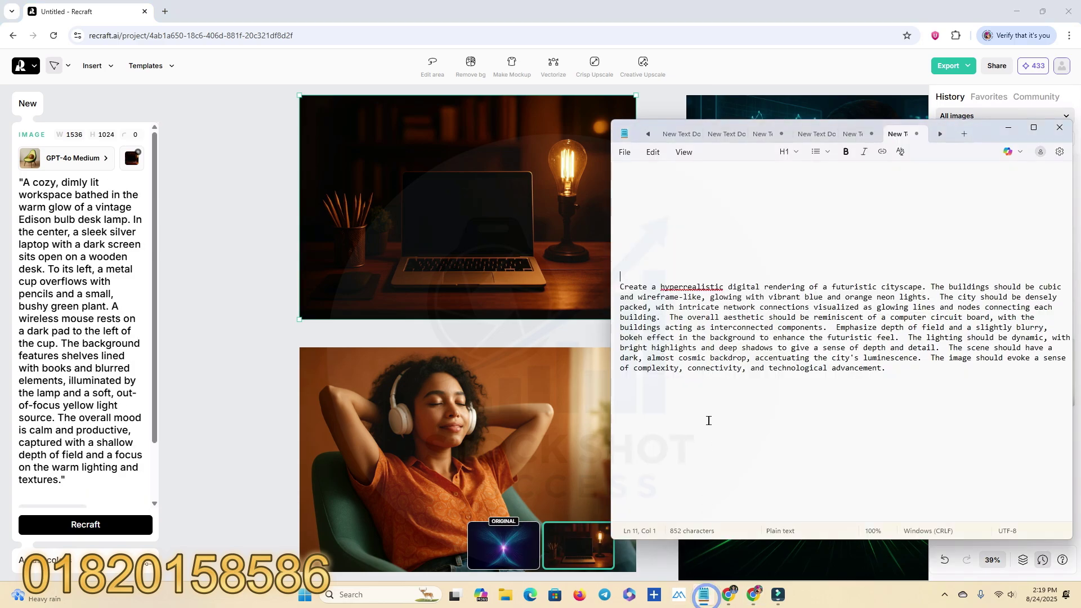
triple_click(707, 366)
right_click(705, 367)
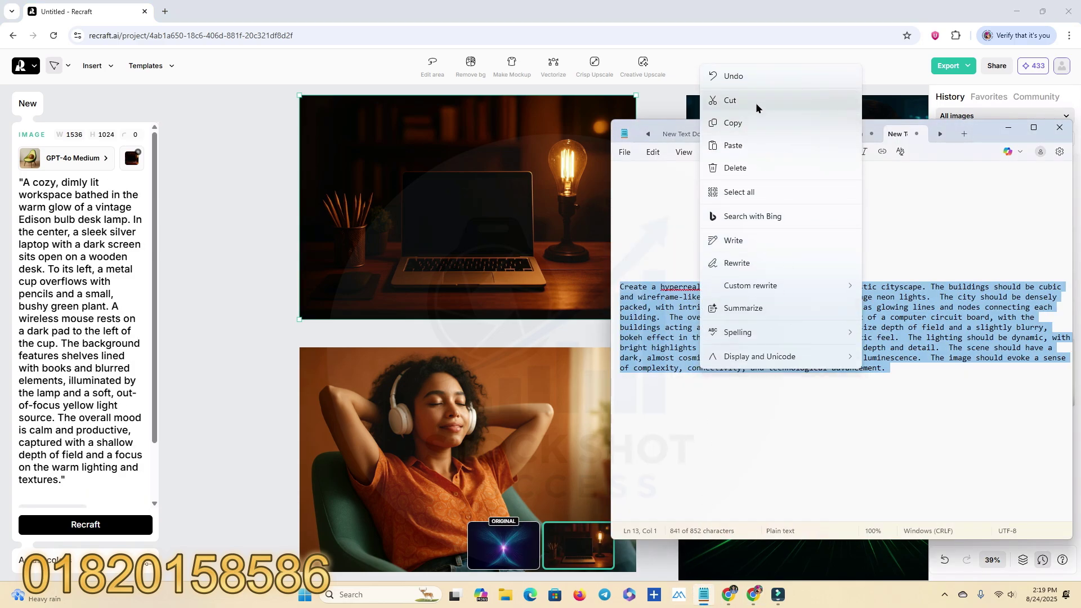
click(738, 101)
In Recraft, replace the cozy workspace prompt of the laptop image with the futuristic cityscape prompt and regenerate the image
click(507, 197)
triple_click(99, 293)
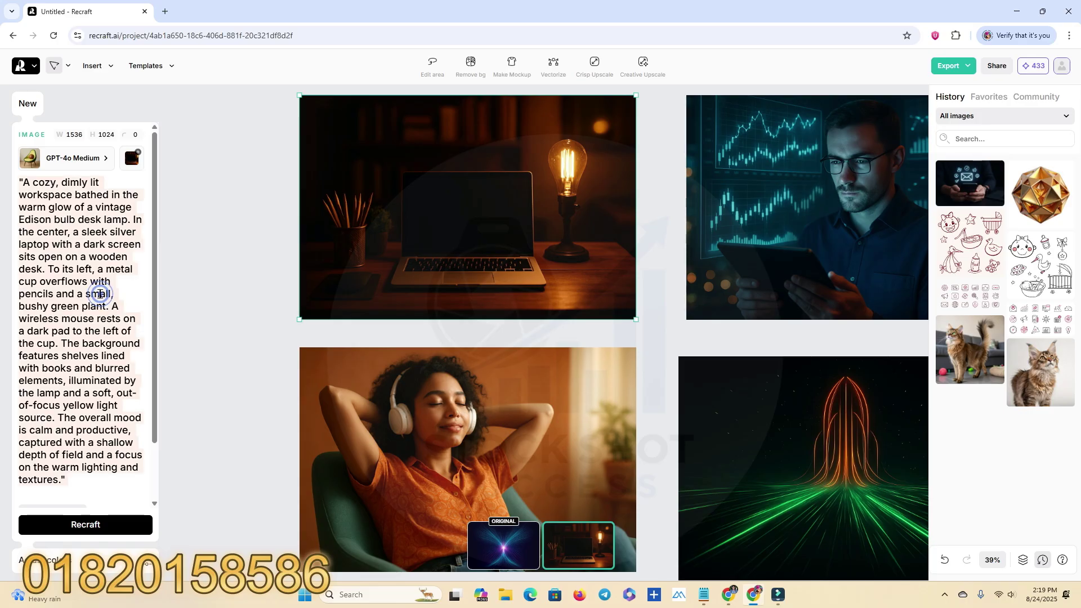
right_click(100, 297)
click(112, 365)
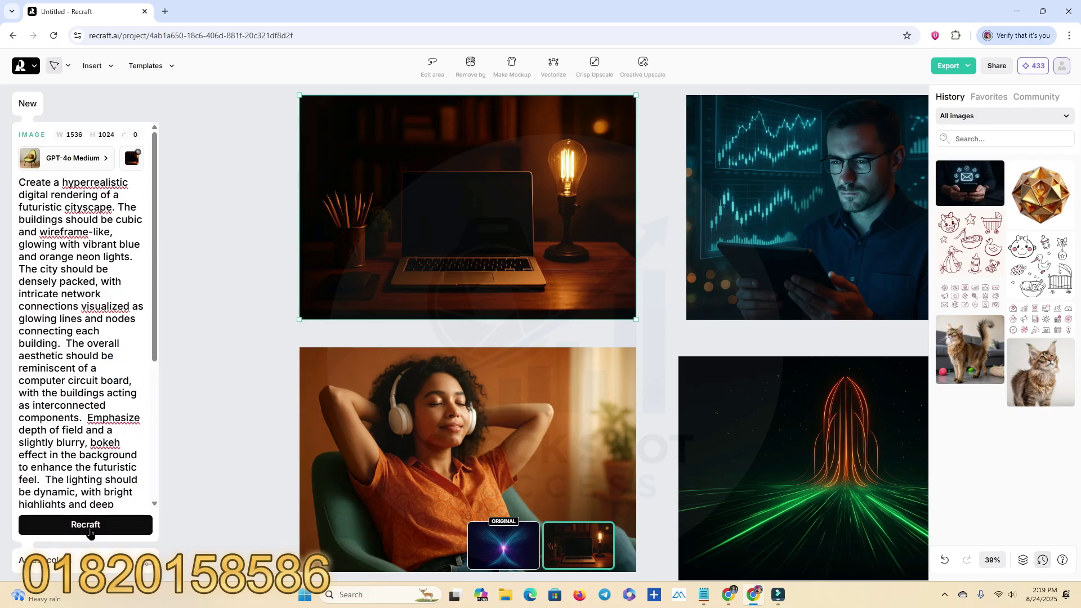
click(85, 524)
Examine the image of the man with glasses and a tablet up close, checking the face and the chart details
scroll(214, 330, down, 3)
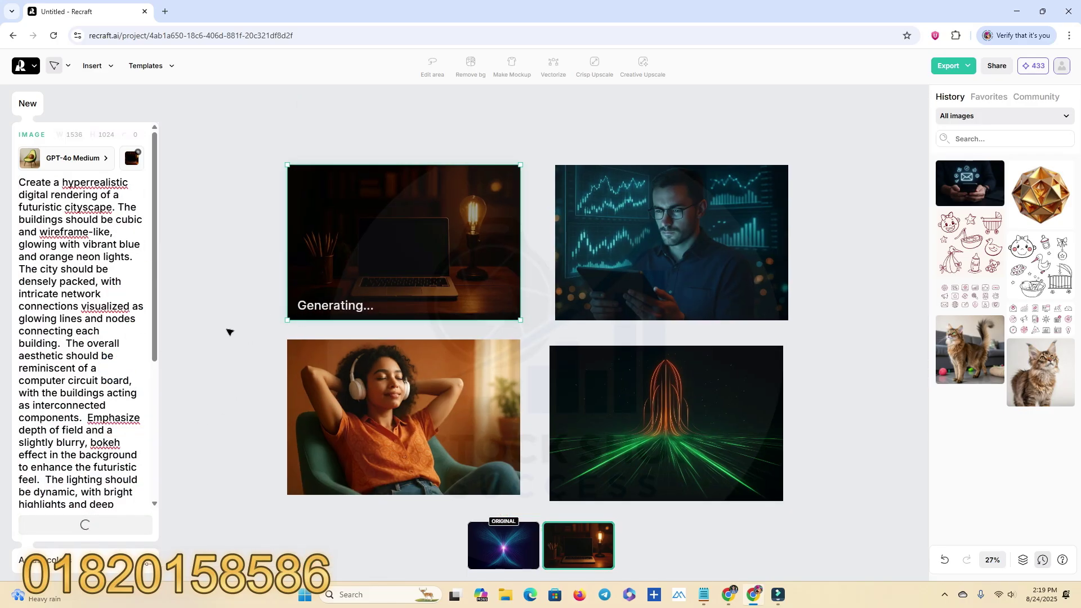
scroll(655, 316, up, 5)
scroll(656, 301, down, 4)
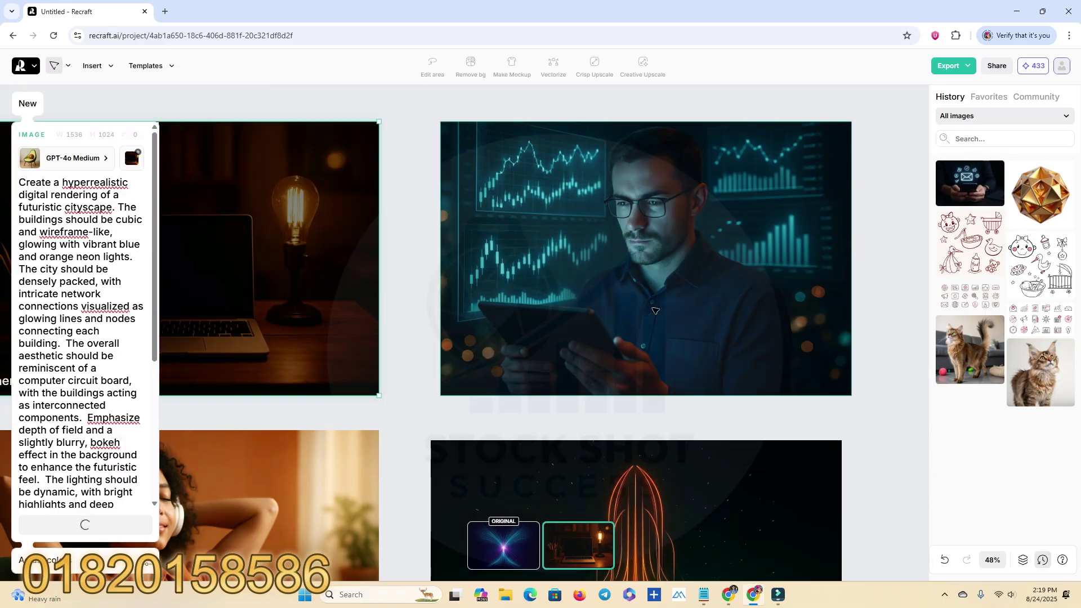
scroll(661, 163, up, 4)
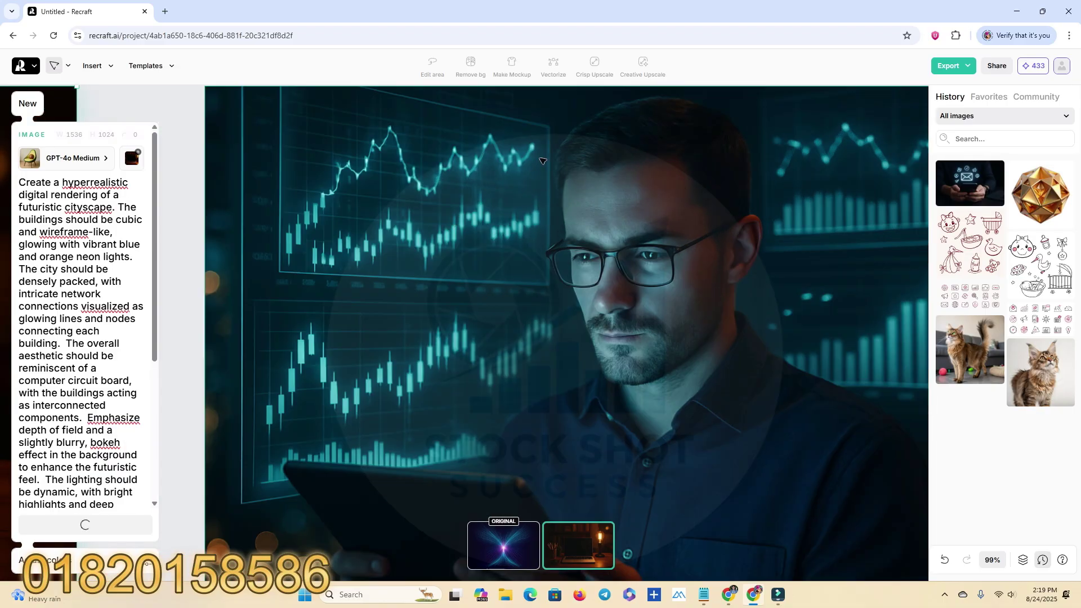
scroll(543, 162, down, 4)
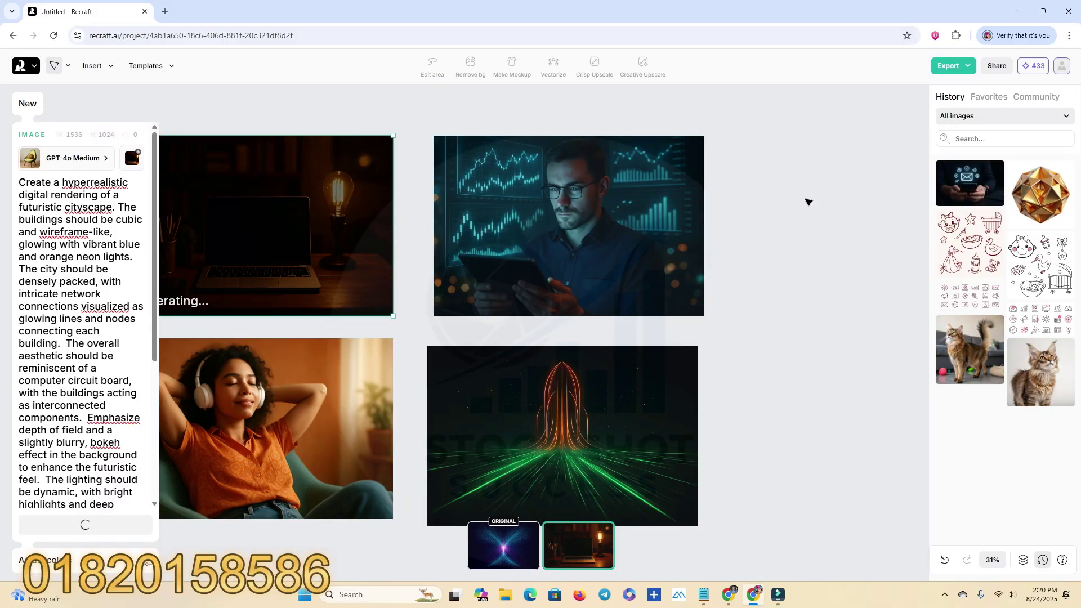
scroll(560, 175, up, 2)
scroll(560, 175, up, 5)
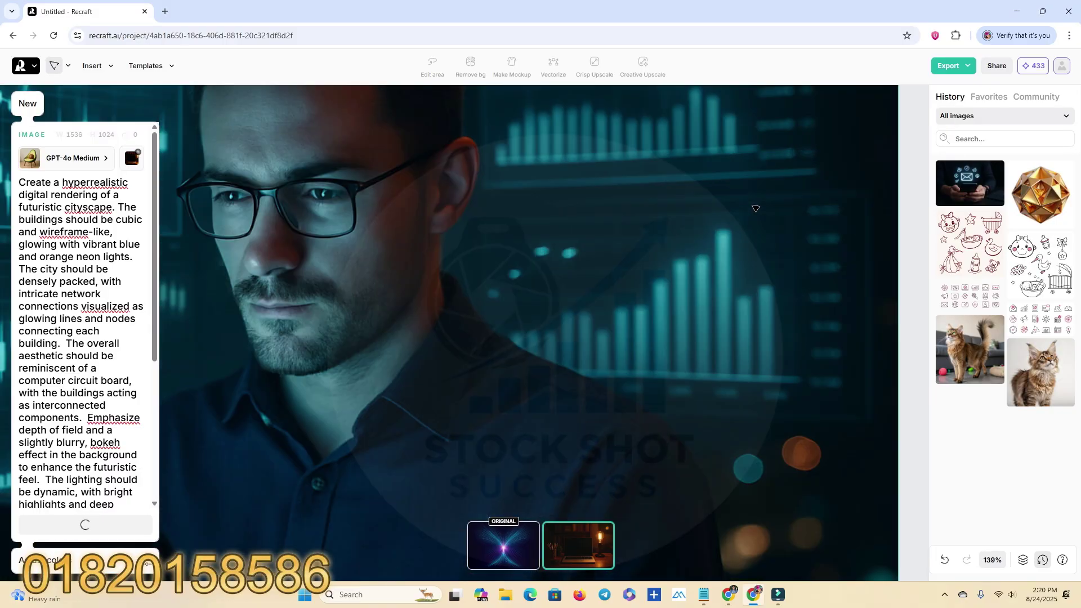
scroll(728, 293, down, 8)
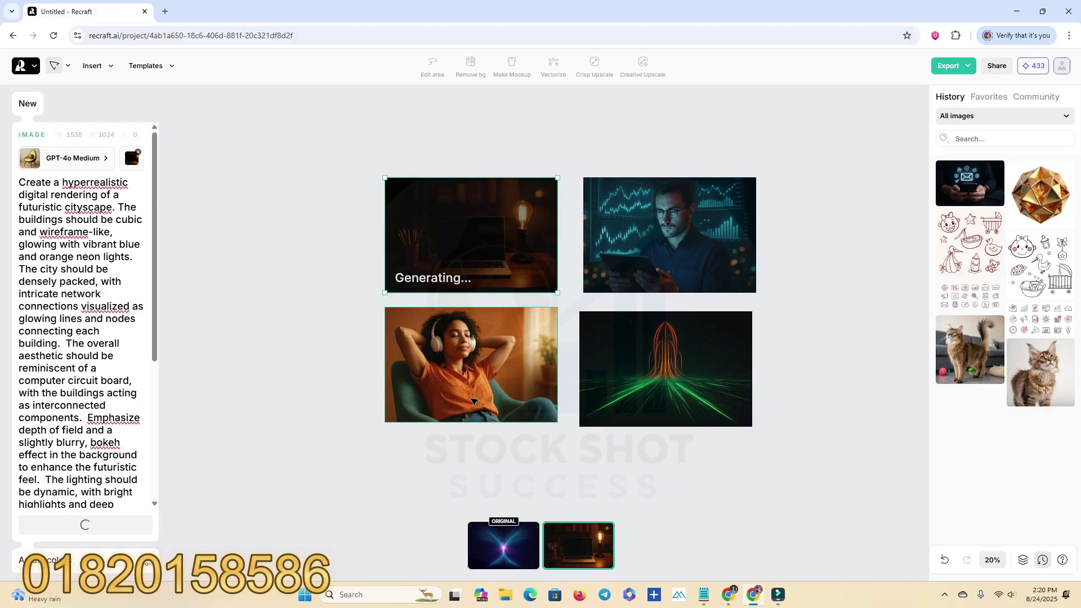
Export the image of the woman with headphones as a JPG
scroll(472, 407, up, 5)
scroll(561, 328, down, 3)
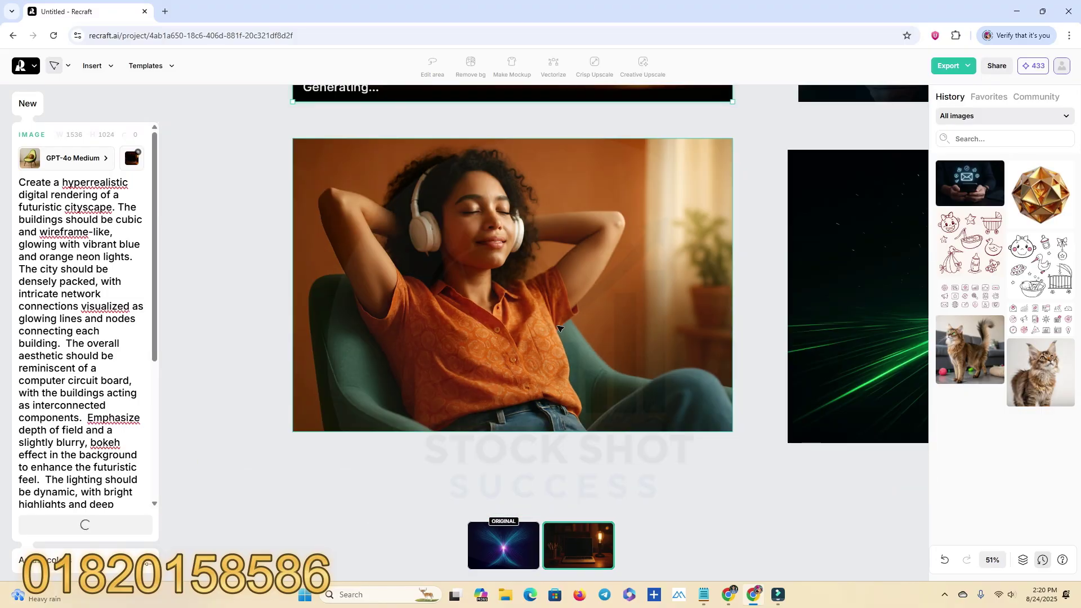
click(562, 314)
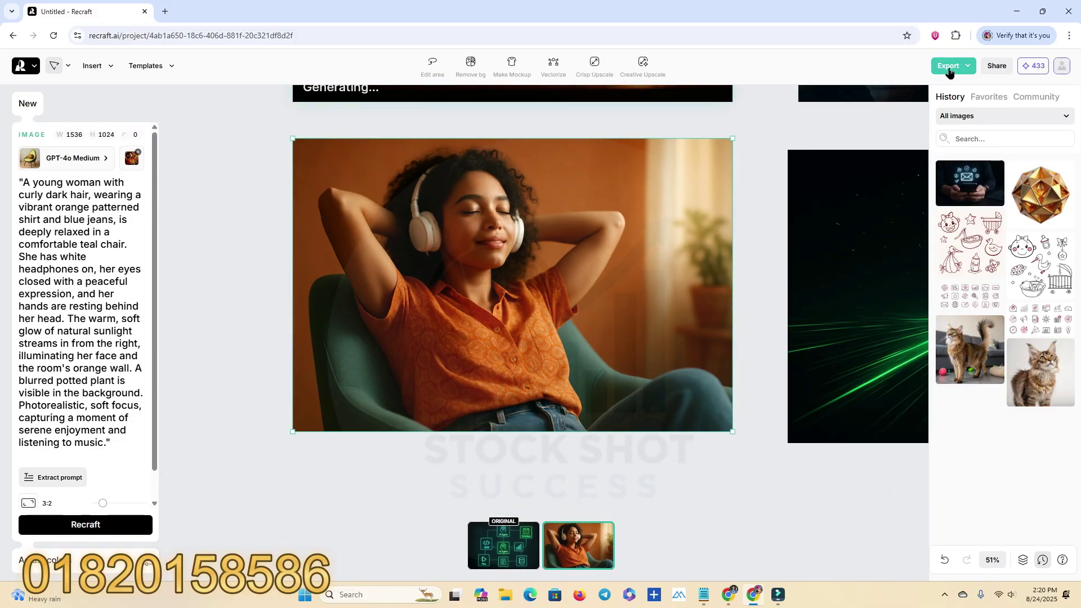
click(937, 66)
click(937, 142)
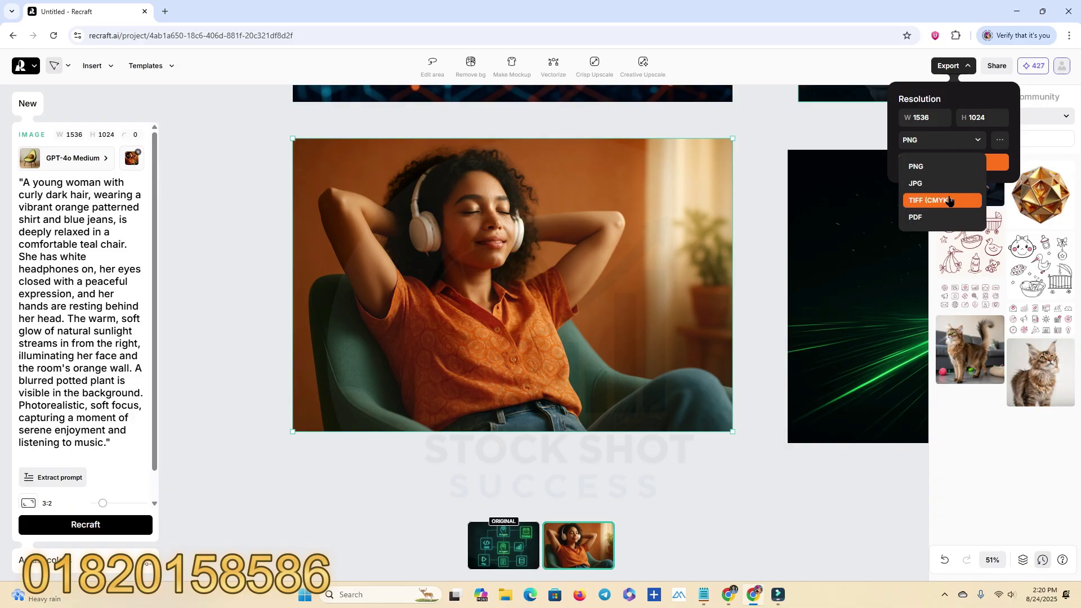
click(937, 184)
click(938, 162)
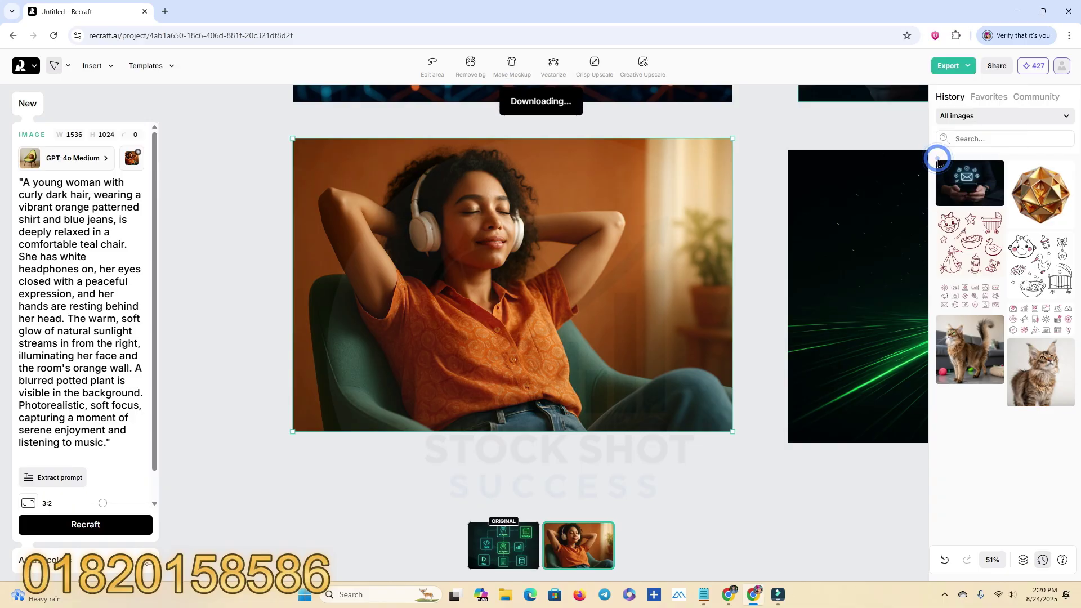
Examine the regenerated neon cityscape image up close, including its wireframe buildings and network lines
scroll(272, 438, down, 3)
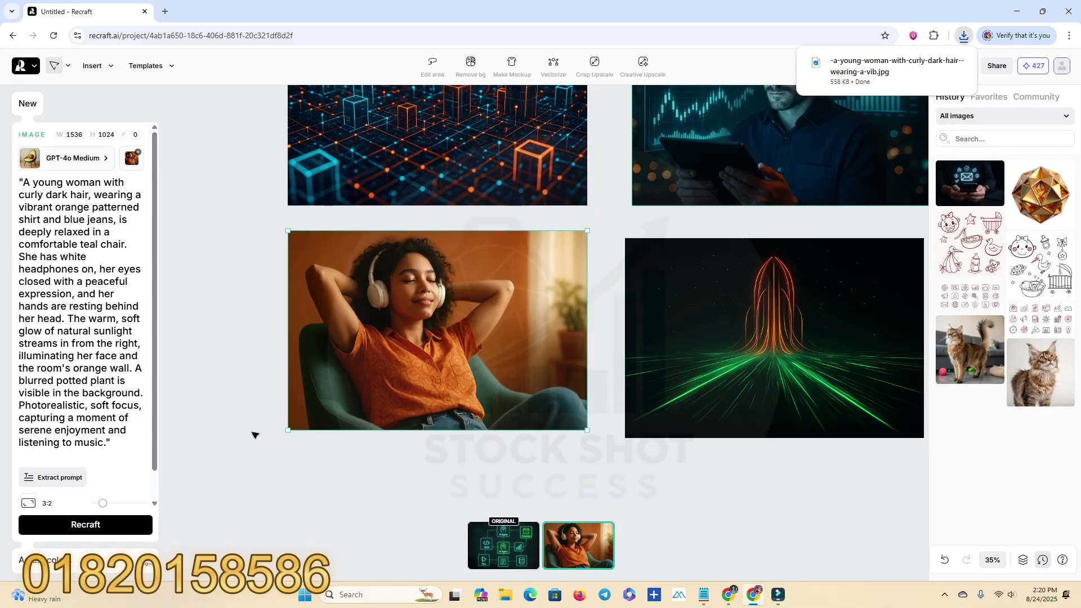
scroll(332, 177, up, 5)
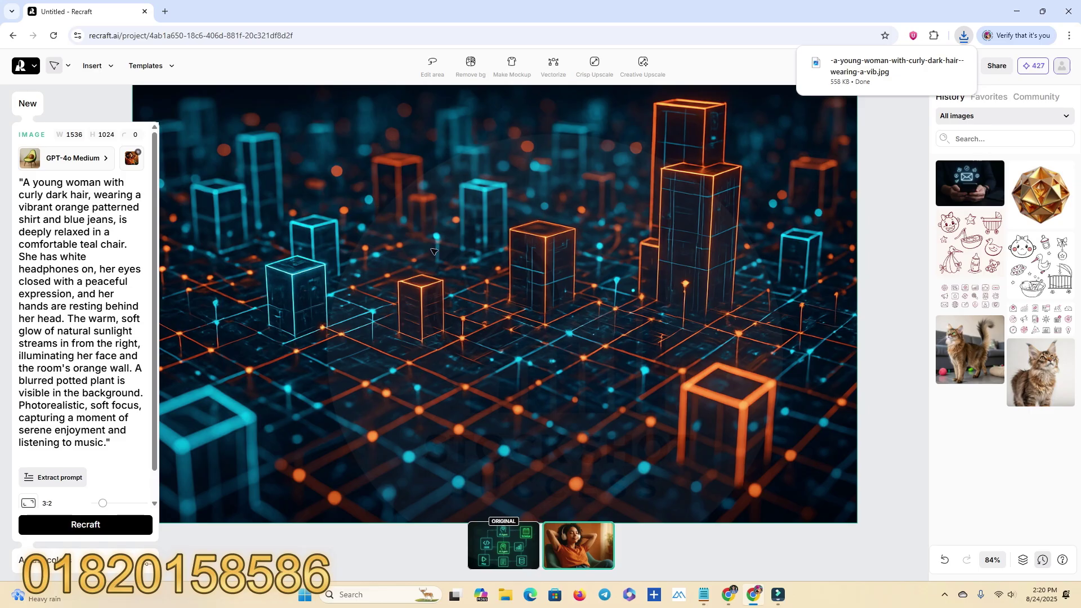
scroll(434, 251, down, 2)
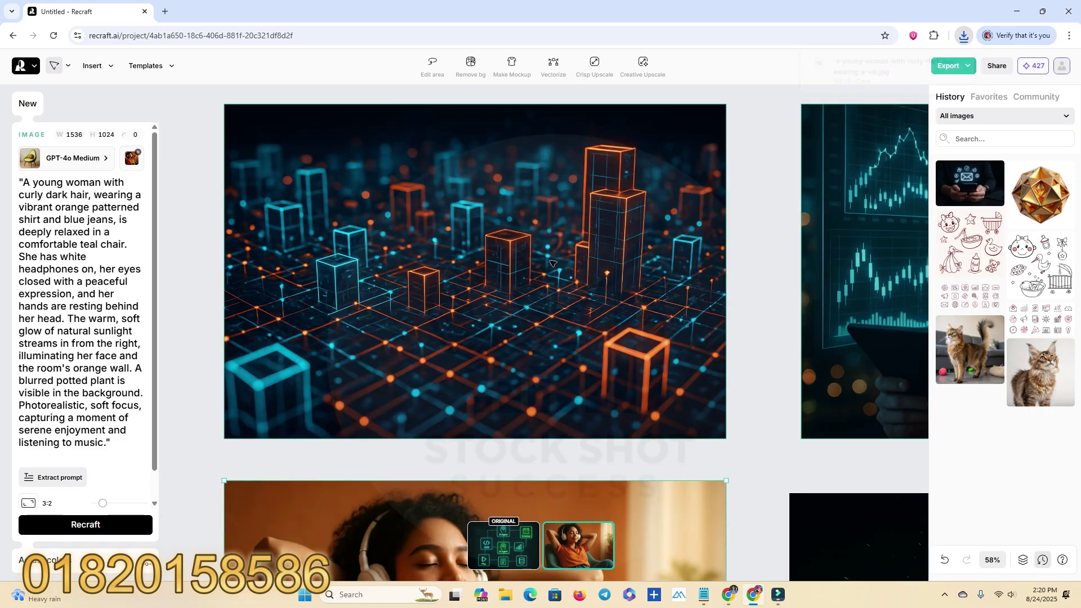
scroll(505, 269, up, 6)
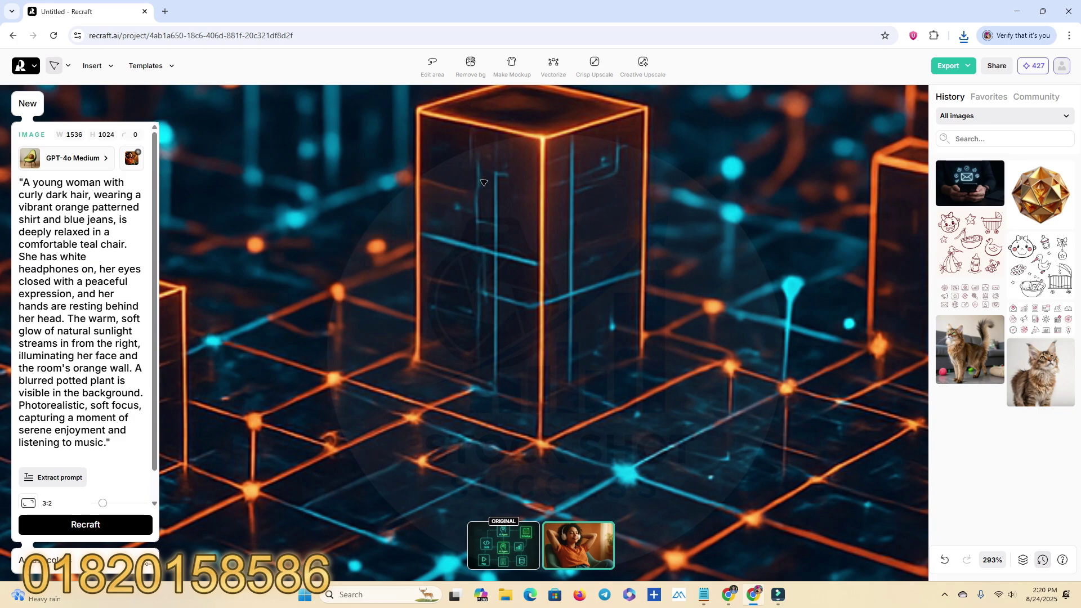
scroll(491, 338, down, 10)
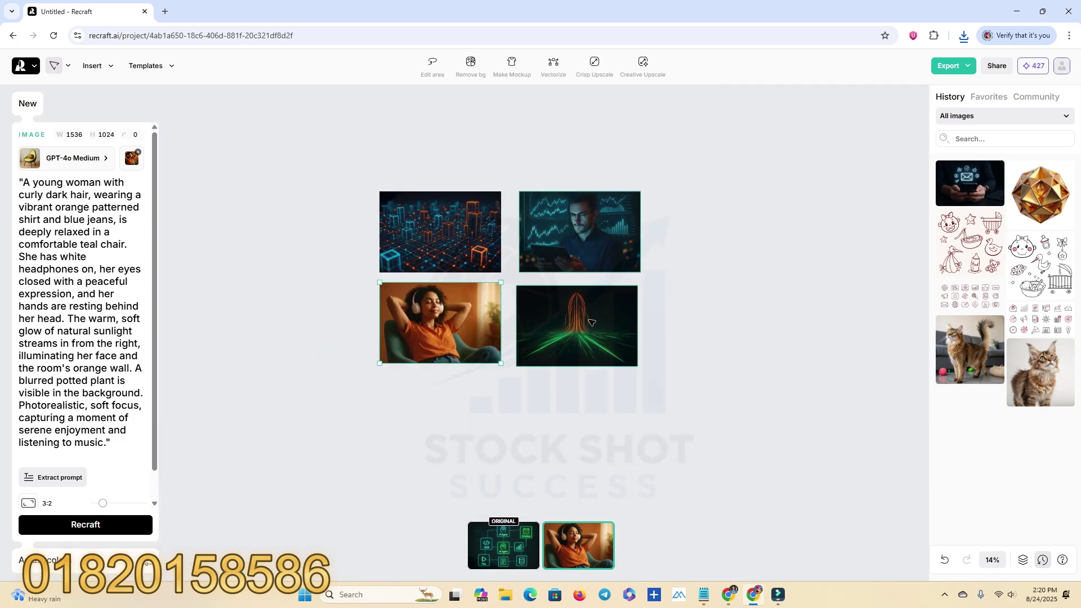
Export the abstract landscape with green light streaks and an orange tower as a JPG
scroll(588, 328, up, 6)
scroll(582, 325, down, 1)
click(582, 325)
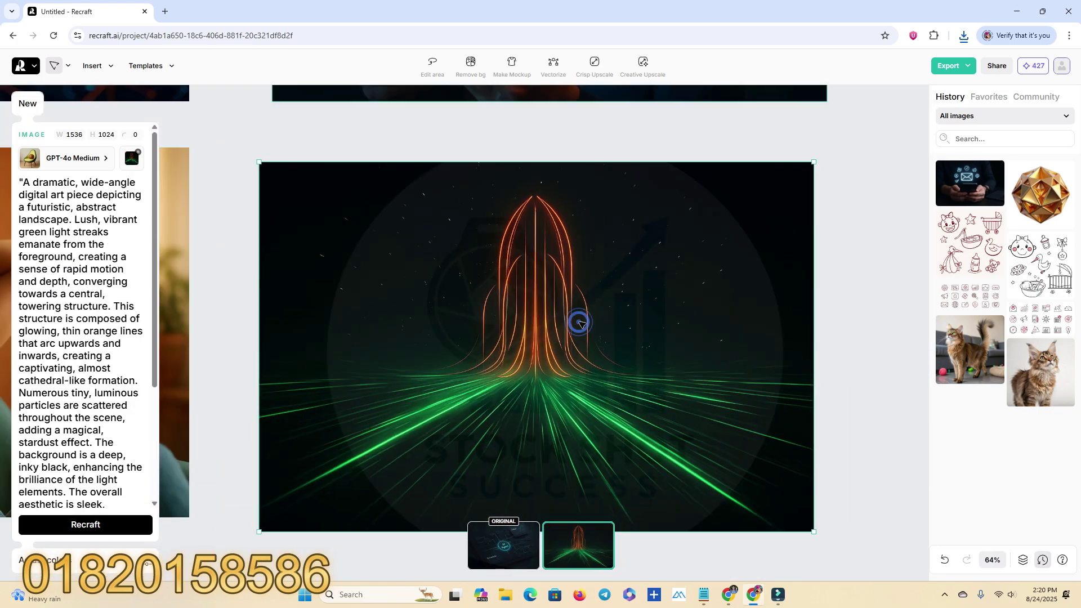
click(967, 66)
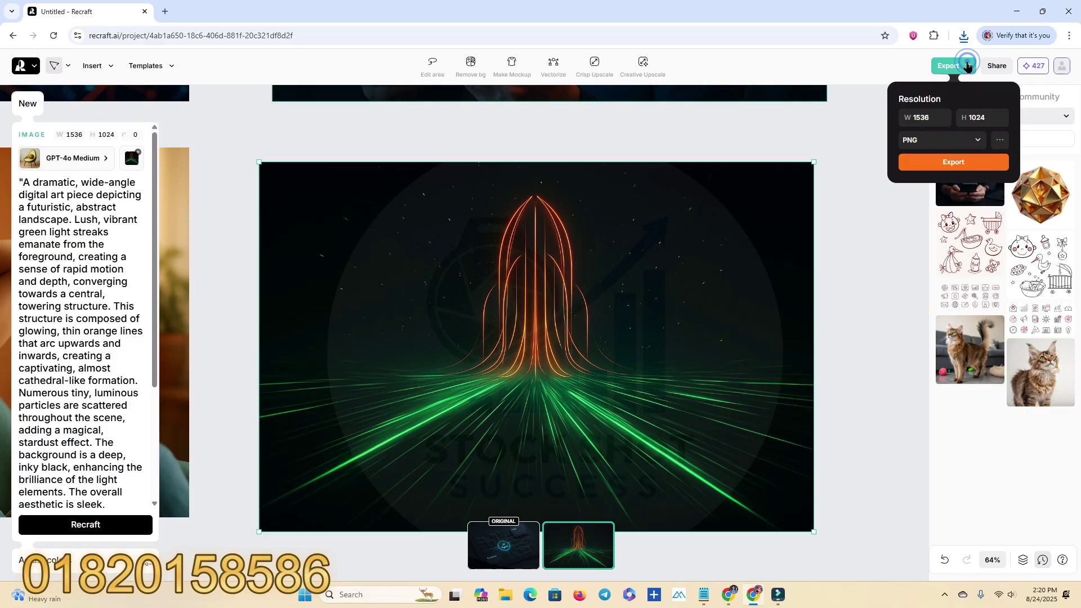
click(950, 140)
click(918, 181)
click(954, 162)
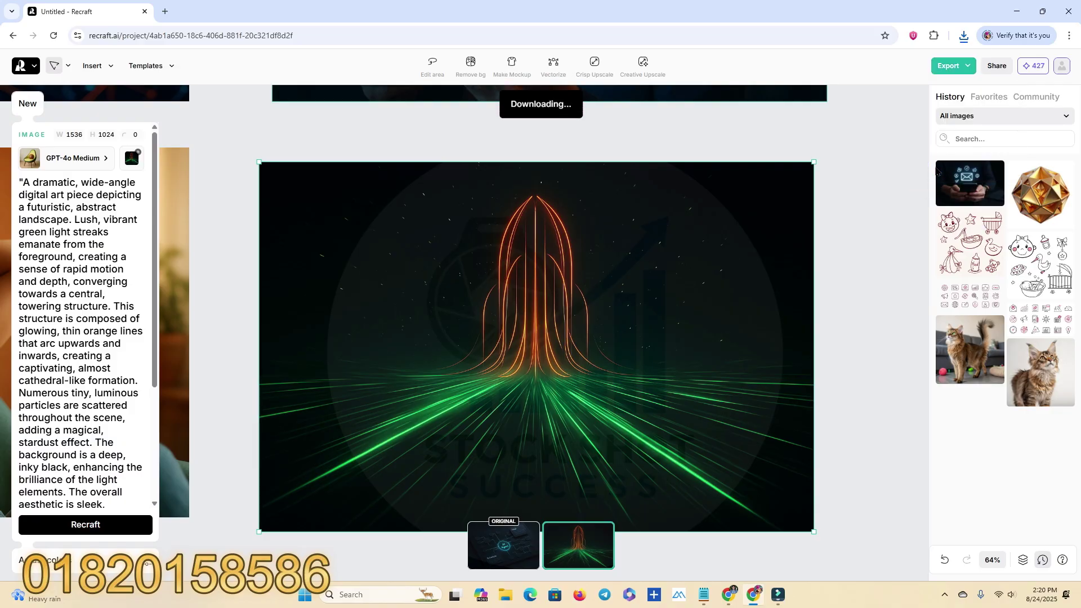
Open Adobe Stock's "technology" results in another Chrome window and copy the generated prompt for the hands-typing-on-a-laptop image
scroll(663, 348, down, 10)
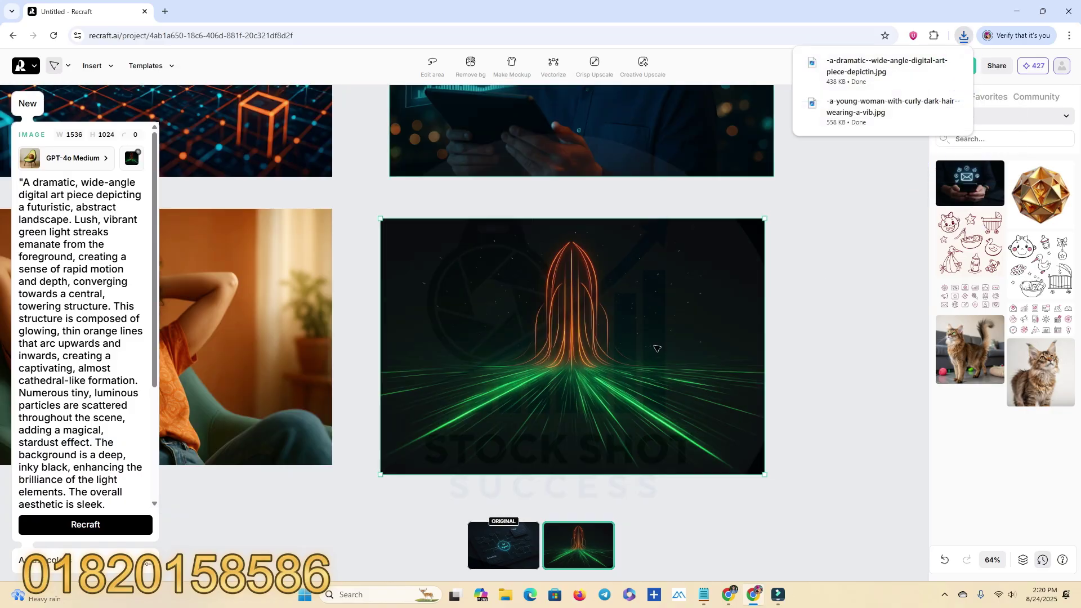
scroll(462, 197, up, 5)
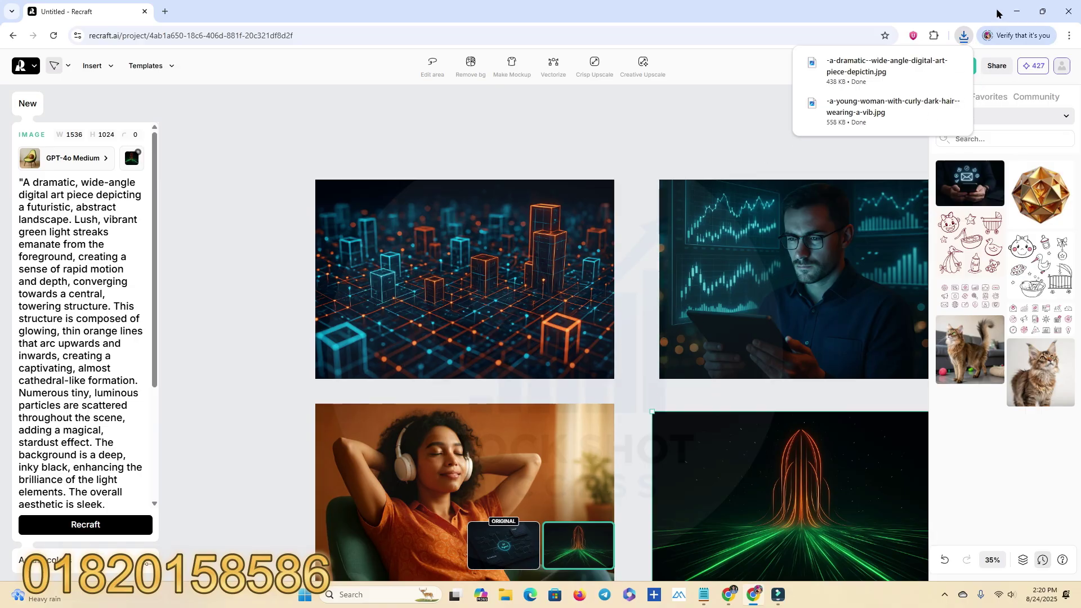
click(1018, 11)
double_click(25, 234)
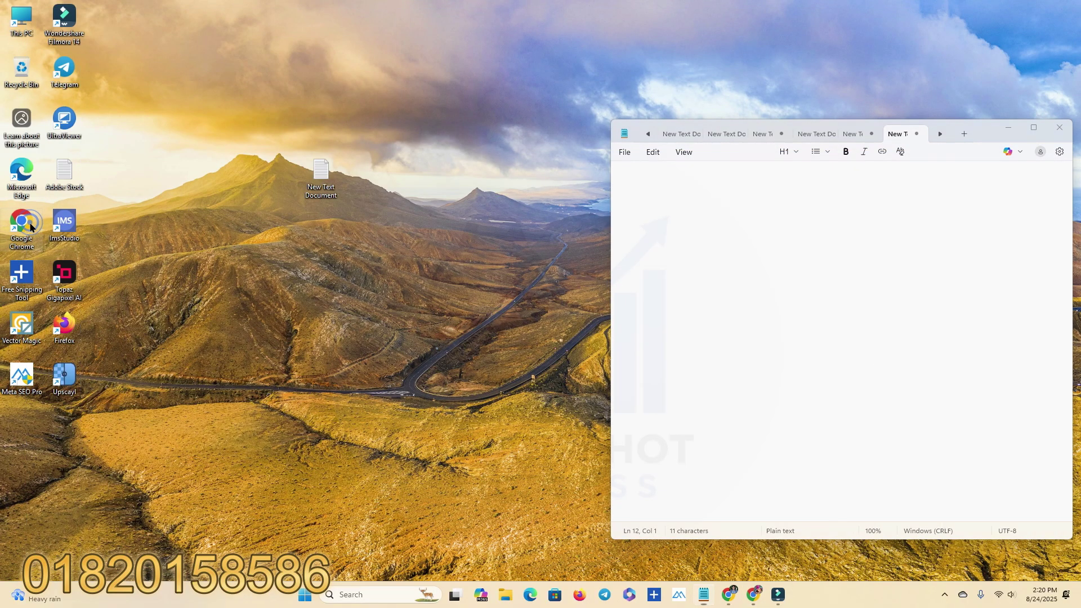
click(453, 250)
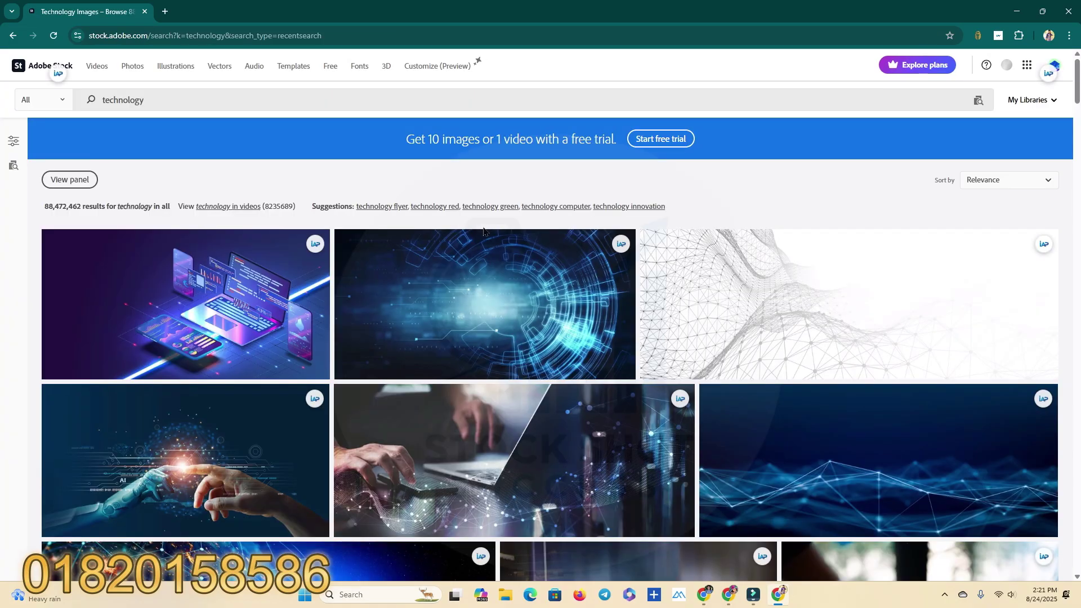
scroll(413, 280, down, 7)
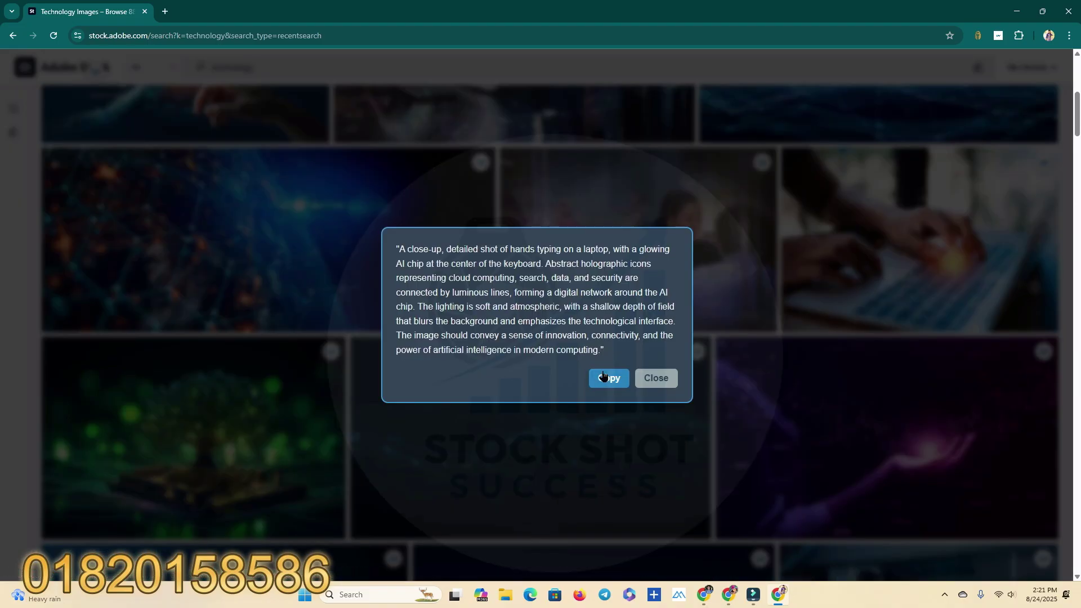
click(603, 378)
In Recraft, replace the neon cityscape image's prompt with the copied hands-typing-on-a-laptop prompt and regenerate the image
click(728, 598)
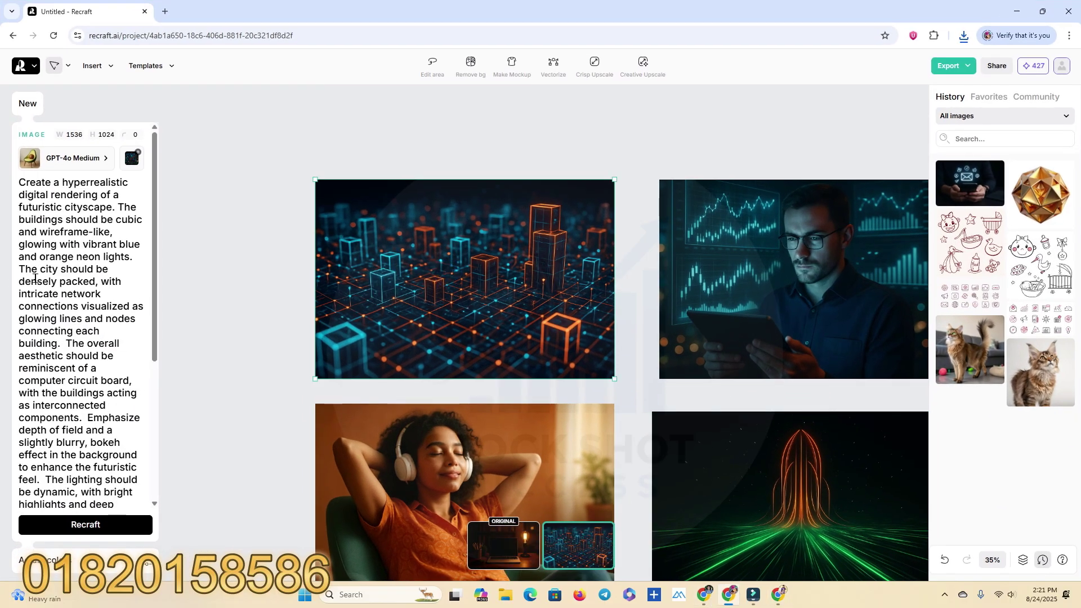
key(ctrl+a)
right_click(71, 276)
click(90, 355)
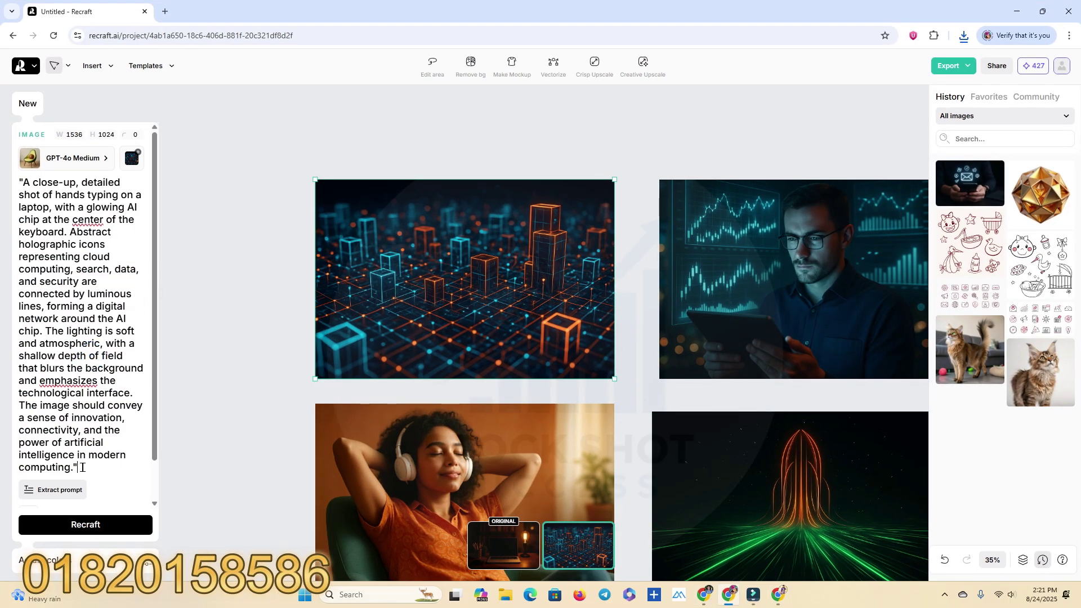
click(97, 525)
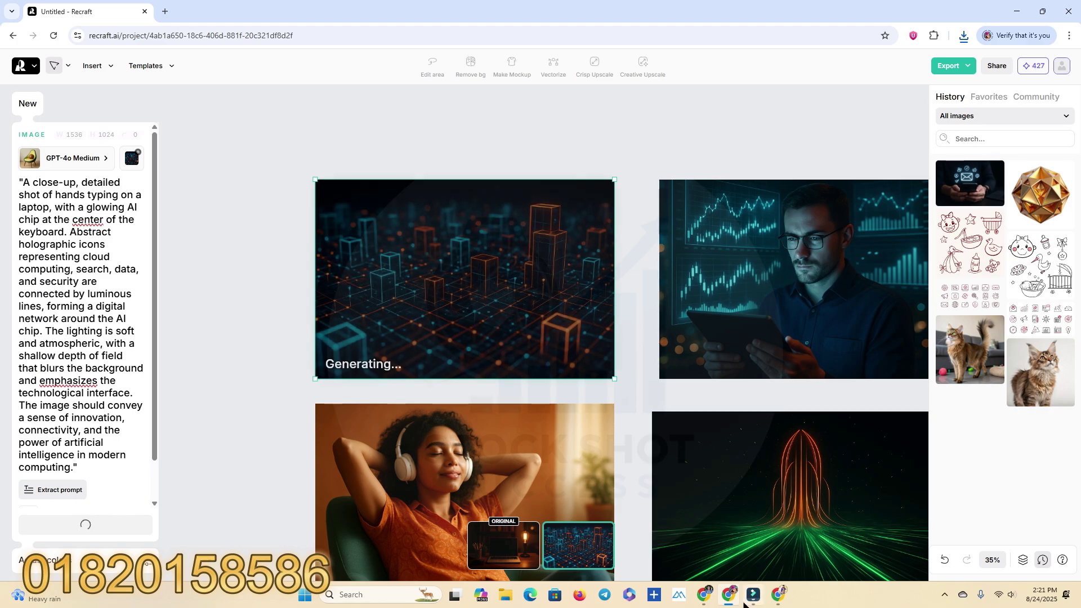
Switch to Adobe Stock and copy the generated prompt for the image of the woman wearing a VR headset at a laptop
click(779, 596)
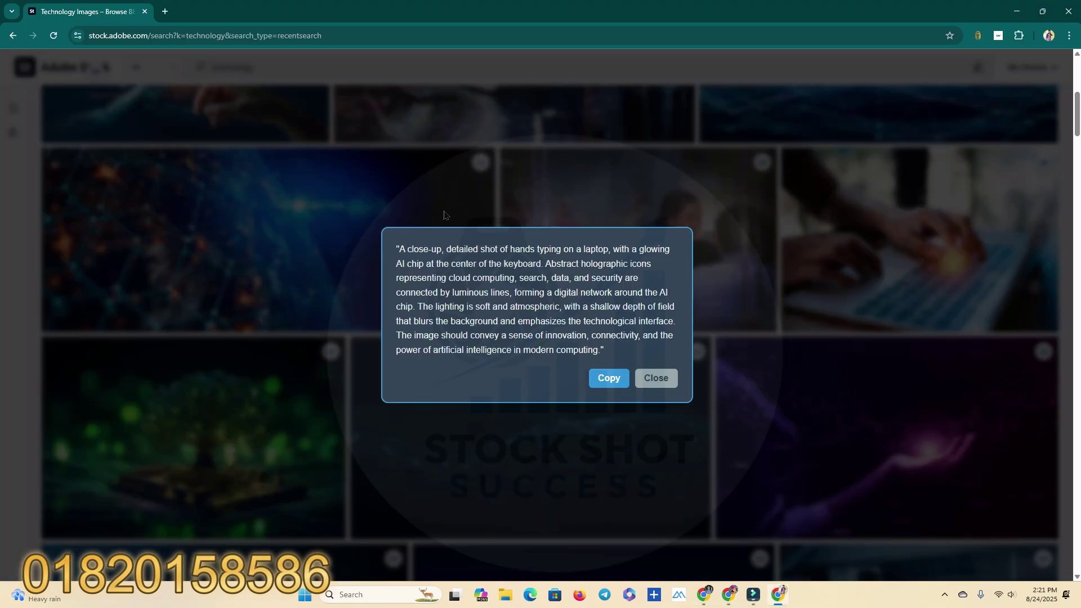
click(649, 379)
scroll(557, 243, down, 5)
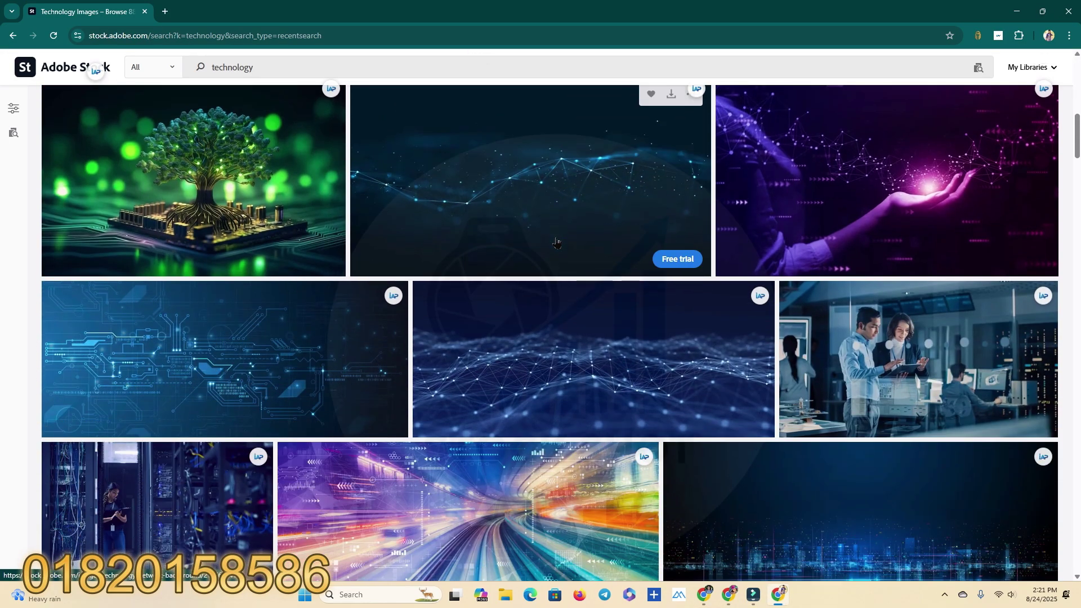
scroll(557, 243, down, 2)
scroll(557, 243, down, 4)
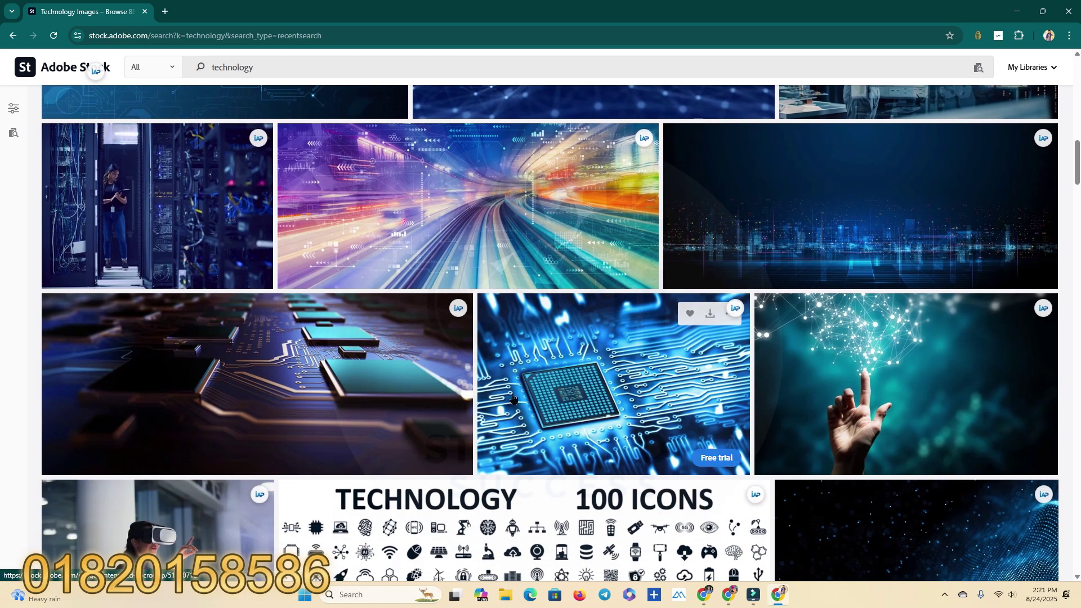
click(1051, 310)
scroll(264, 350, down, 3)
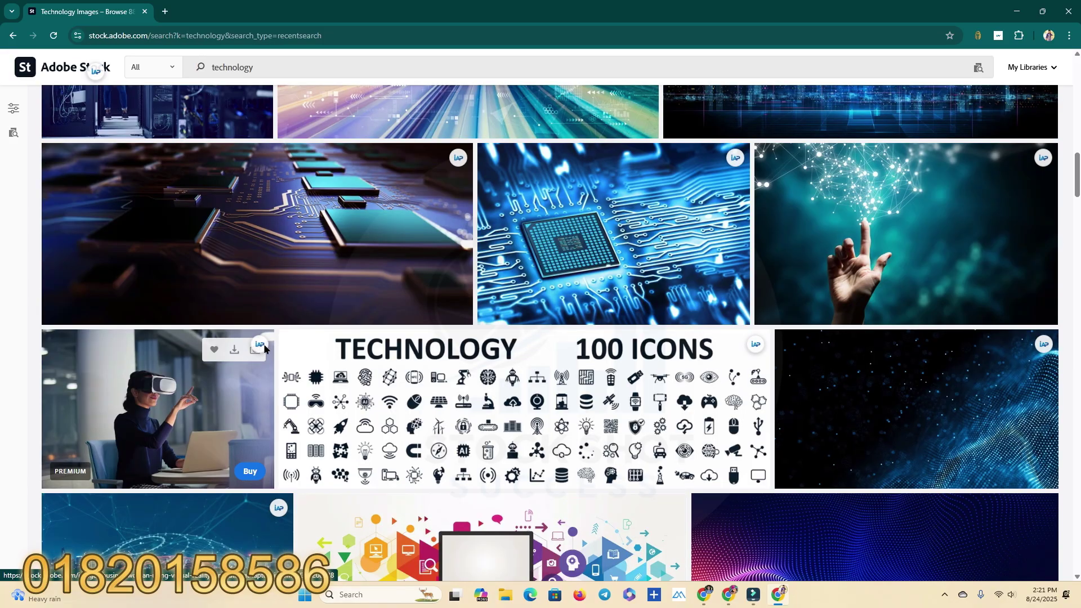
click(261, 346)
click(608, 379)
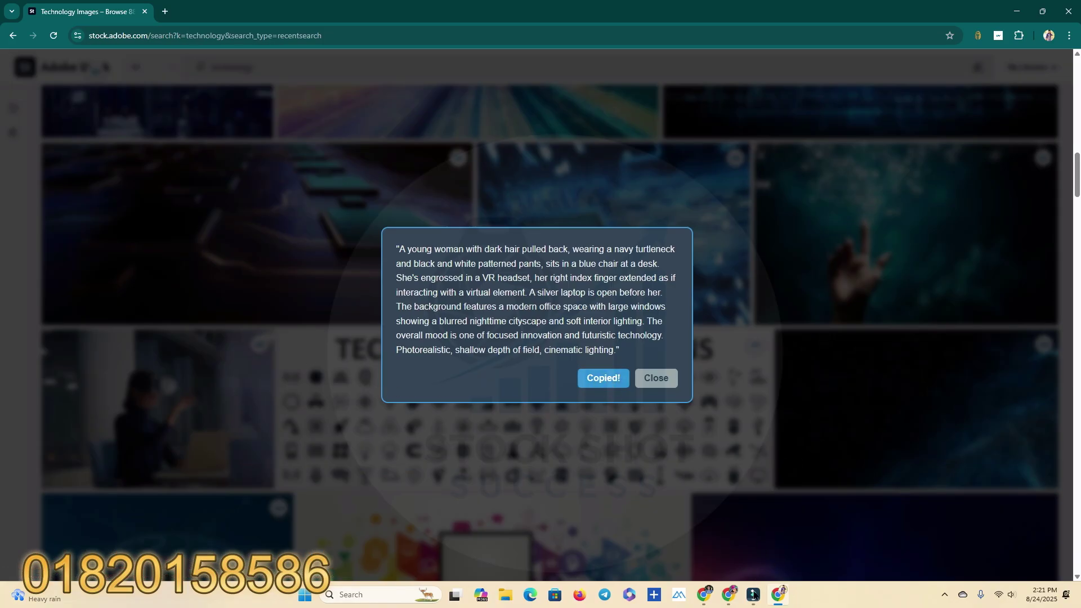
In Recraft, replace the prompt of the man-with-tablet image with the copied VR headset prompt and regenerate the image
click(735, 601)
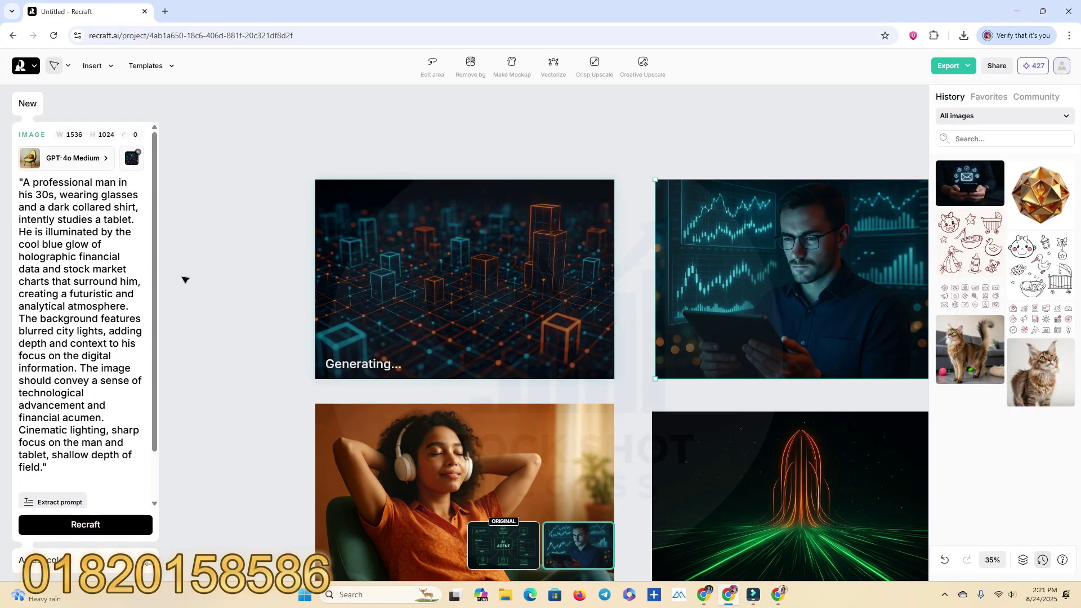
triple_click(83, 253)
right_click(82, 254)
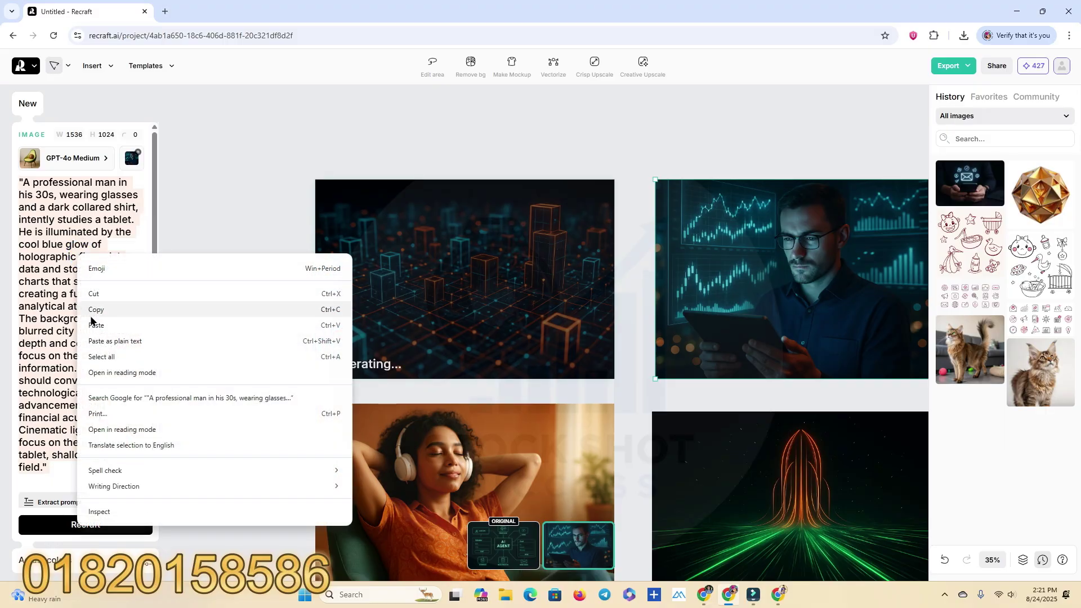
click(90, 319)
click(102, 523)
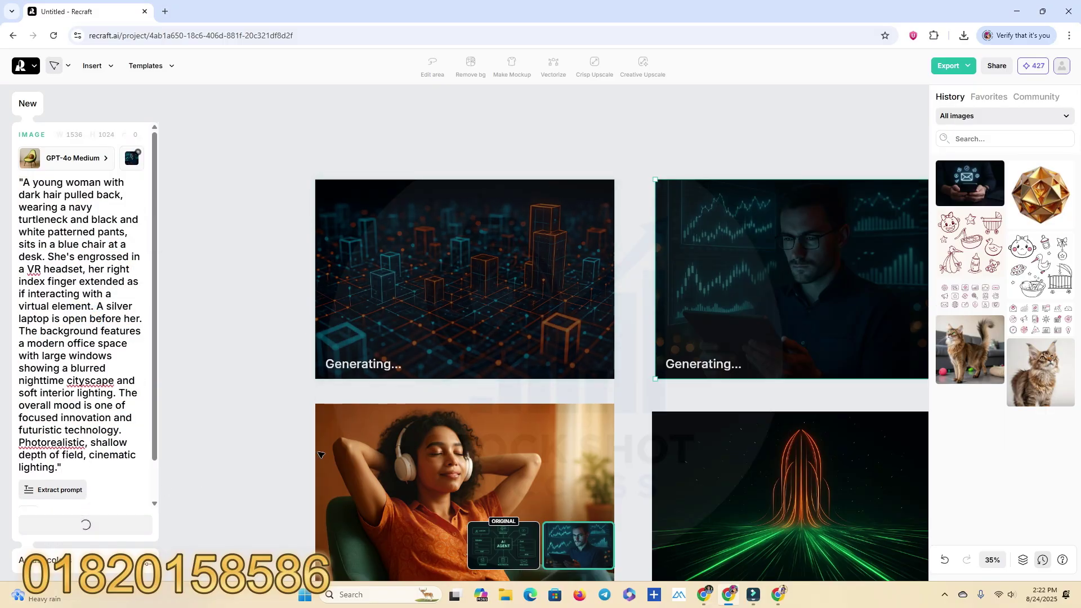
Return to Adobe Stock and try to generate a prompt for the image of a finger touching a glowing circular interface
click(781, 598)
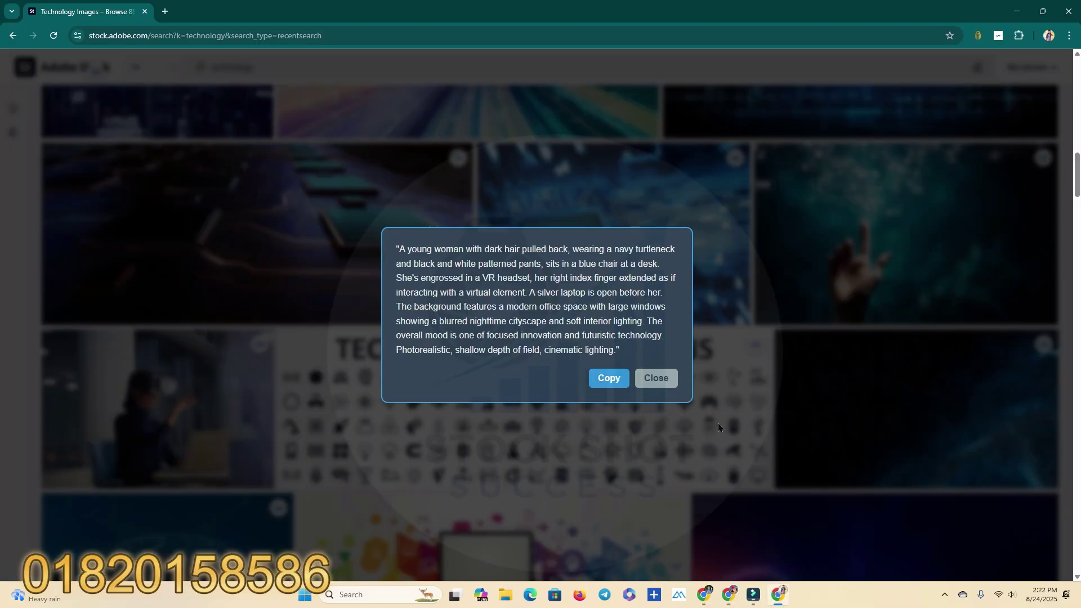
click(666, 378)
scroll(647, 295, down, 5)
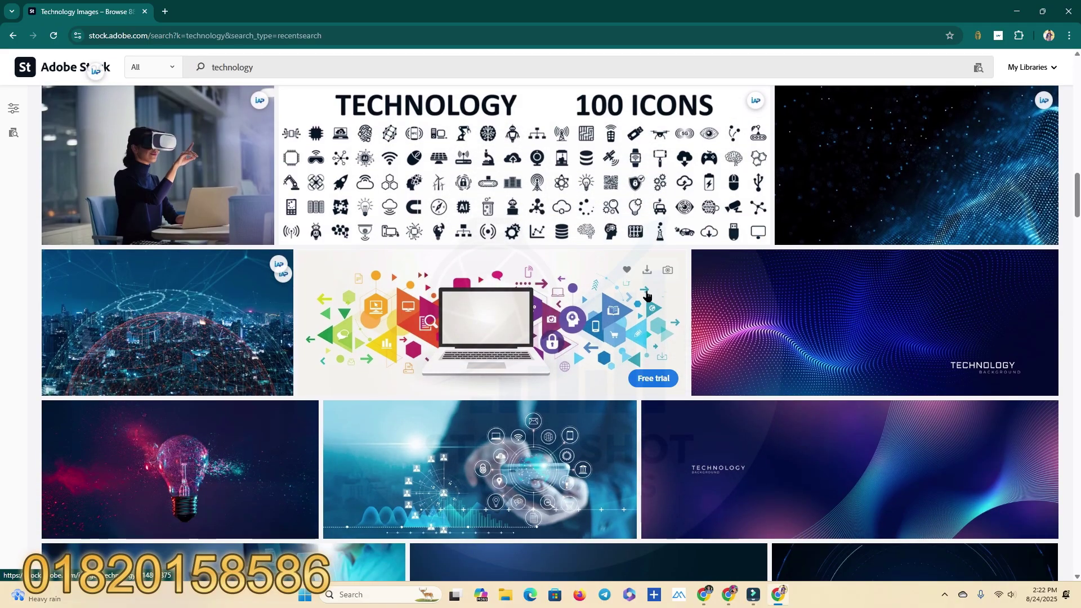
scroll(647, 296, down, 3)
scroll(648, 297, down, 2)
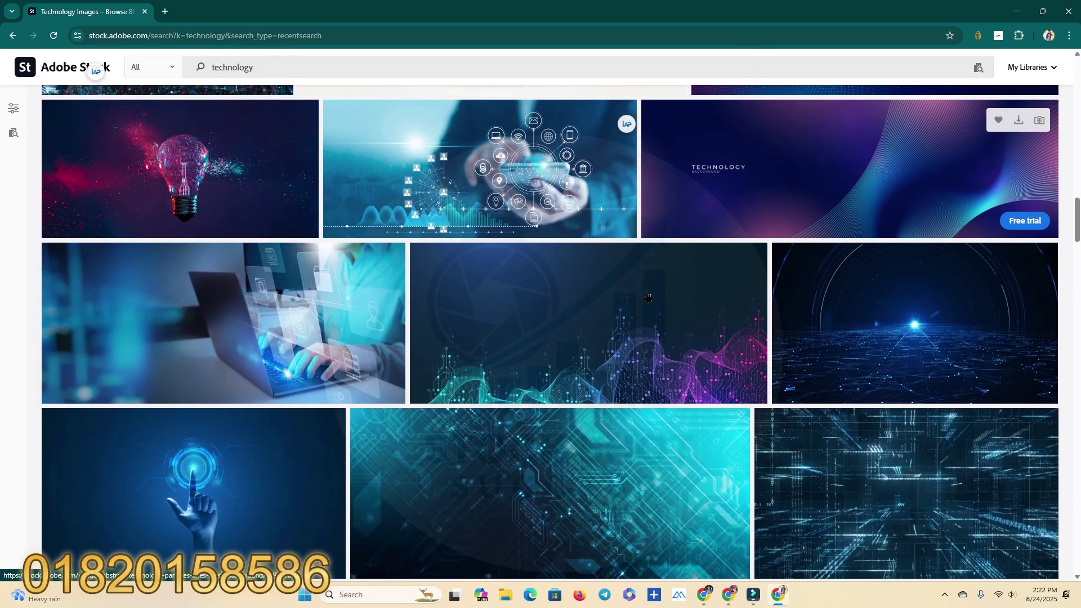
scroll(648, 297, down, 2)
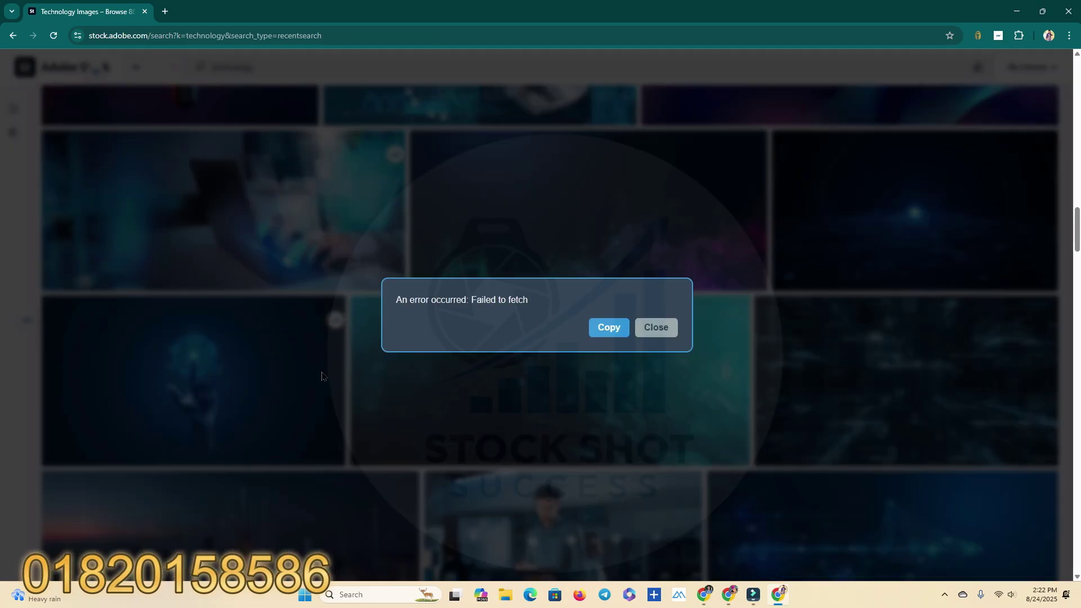
click(659, 329)
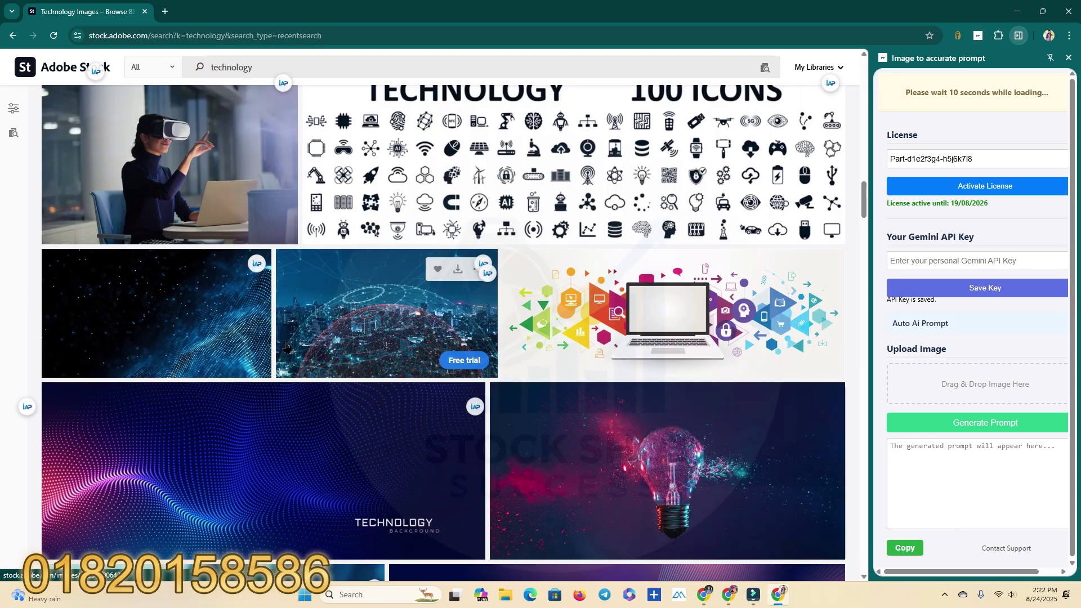
Generate a prompt from the finger-touching-a-circular-interface image with the Image to accurate prompt extension and copy it
scroll(287, 341, down, 7)
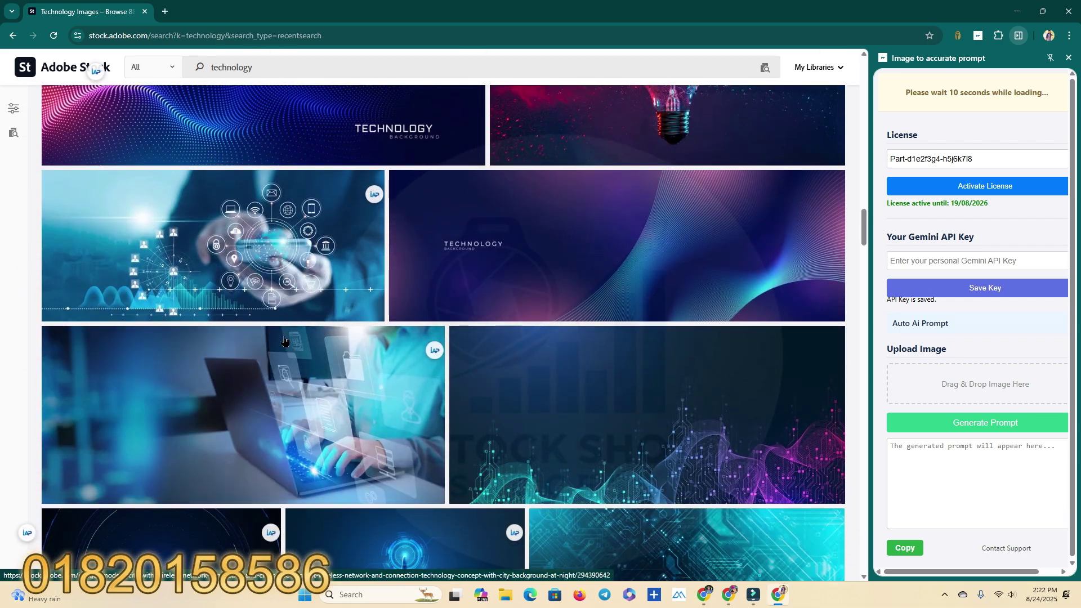
scroll(373, 260, down, 3)
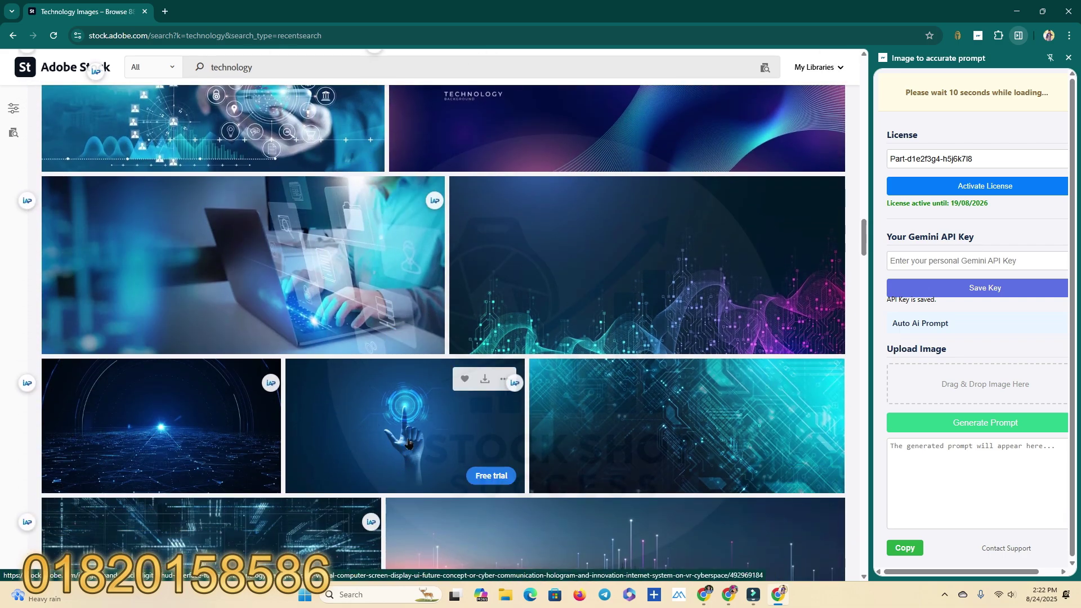
drag(407, 441, 965, 389)
click(940, 453)
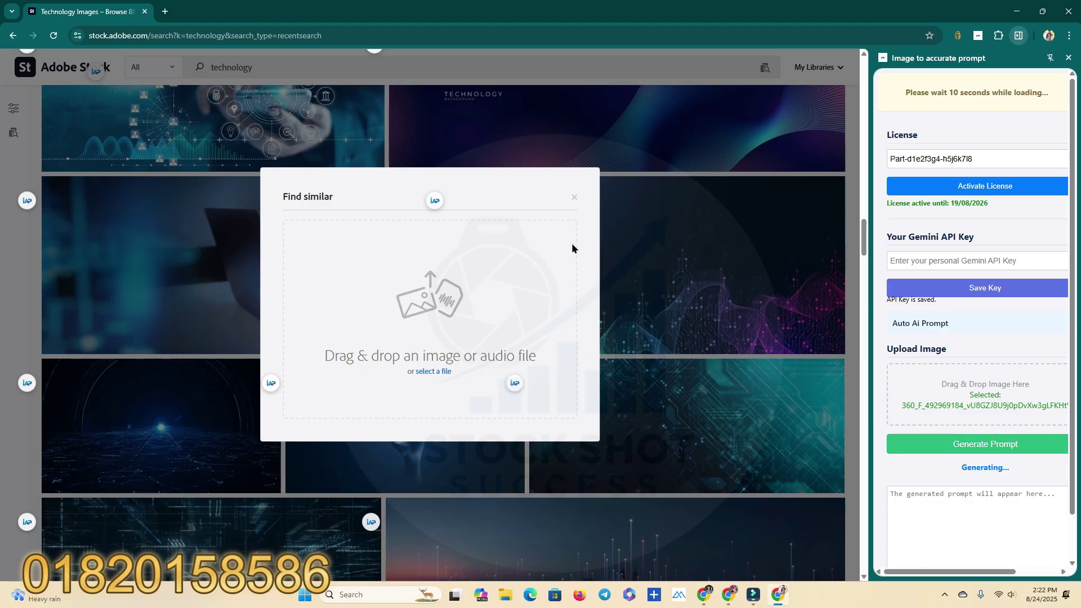
click(575, 197)
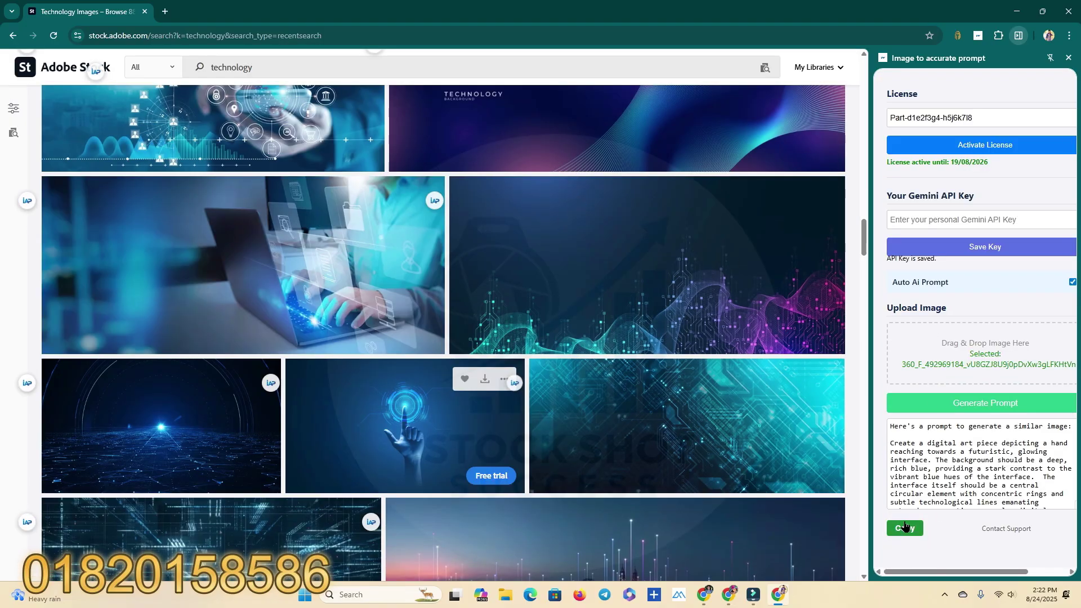
click(905, 529)
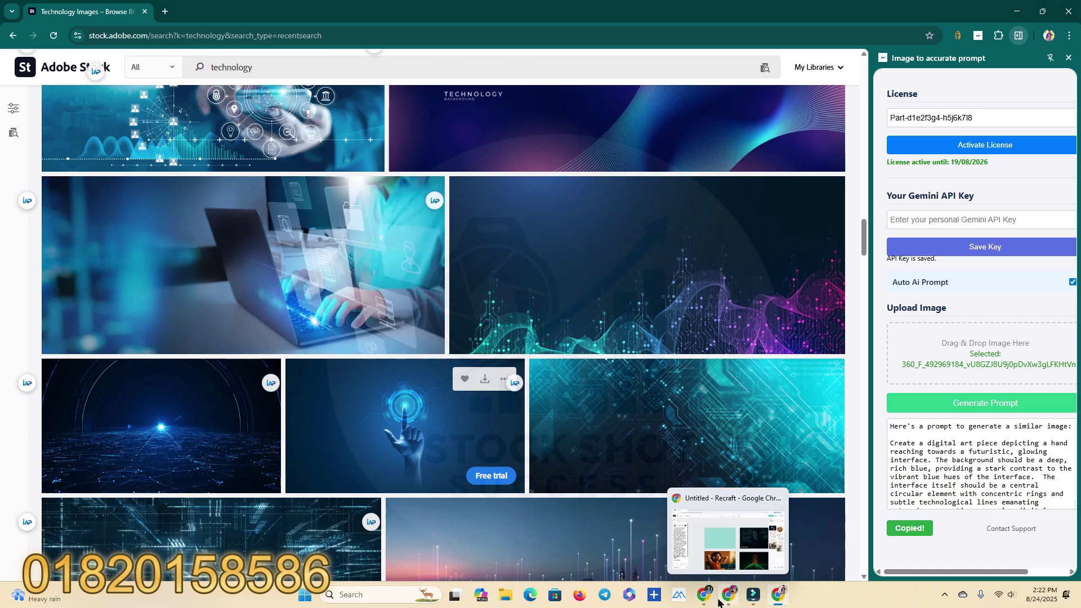
In Recraft, replace the prompt of the woman-with-headphones image with the copied hand-and-glowing-interface prompt and regenerate the image
click(727, 600)
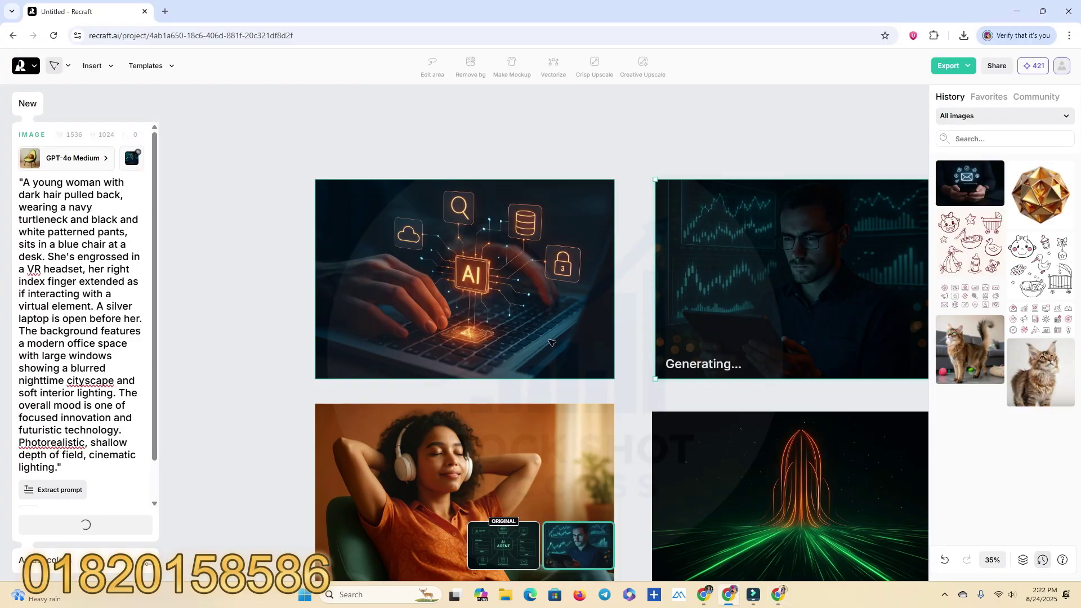
scroll(432, 266, down, 4)
click(432, 266)
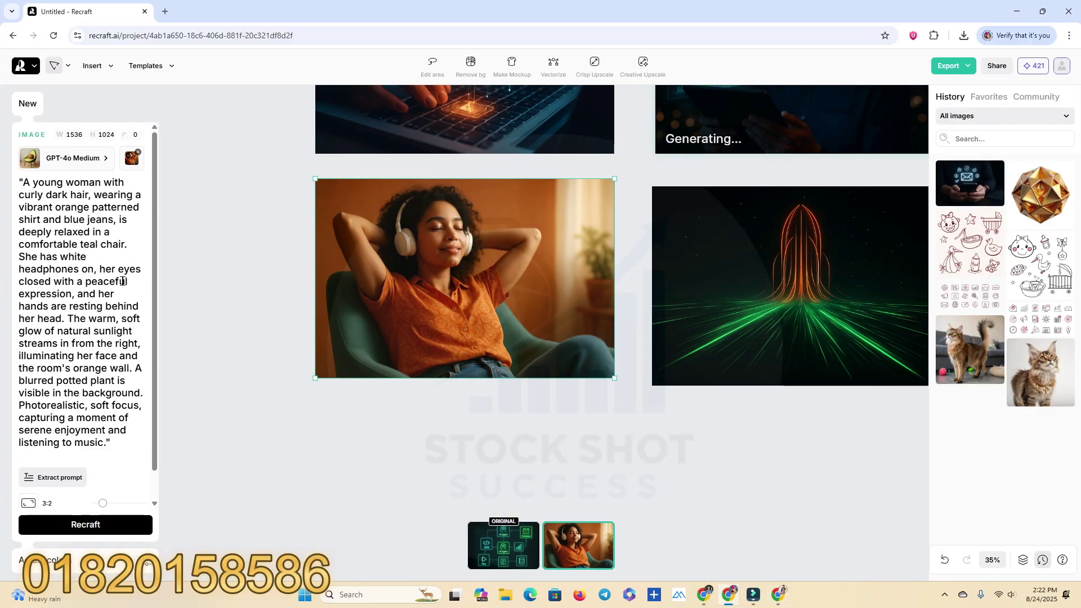
triple_click(97, 277)
right_click(97, 277)
click(140, 353)
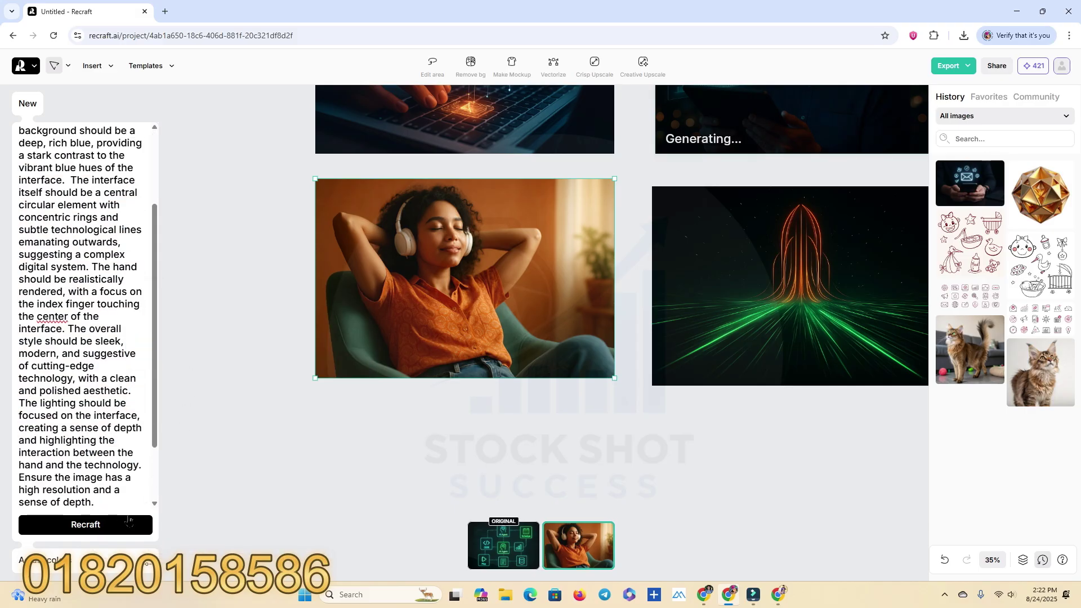
click(128, 525)
Examine the generated hands-typing image's AI chip and network lines up close, and look over the VR headset image
scroll(551, 410, up, 4)
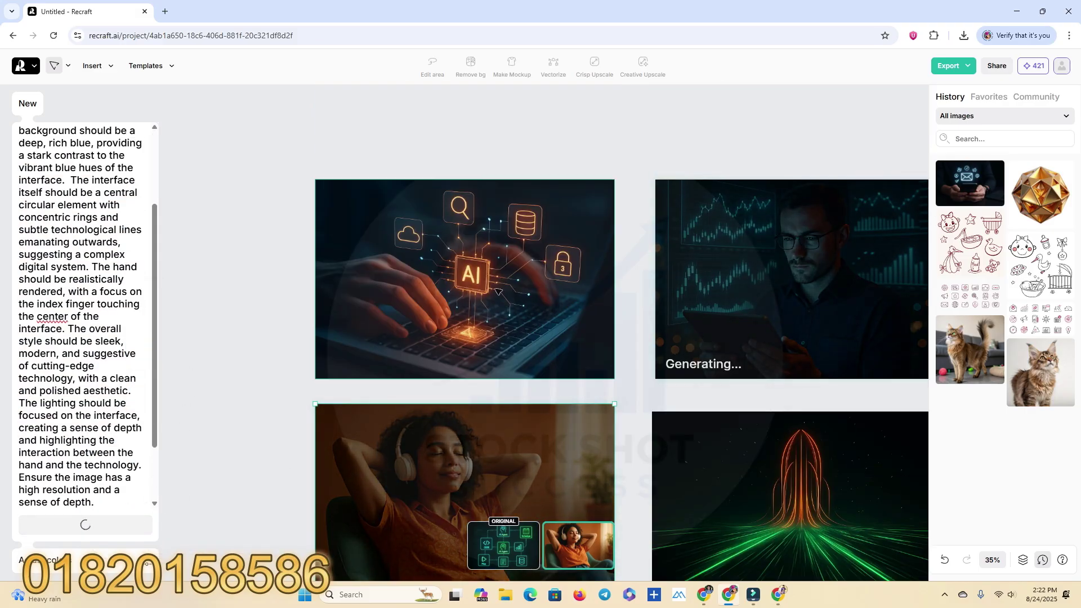
scroll(472, 279, up, 5)
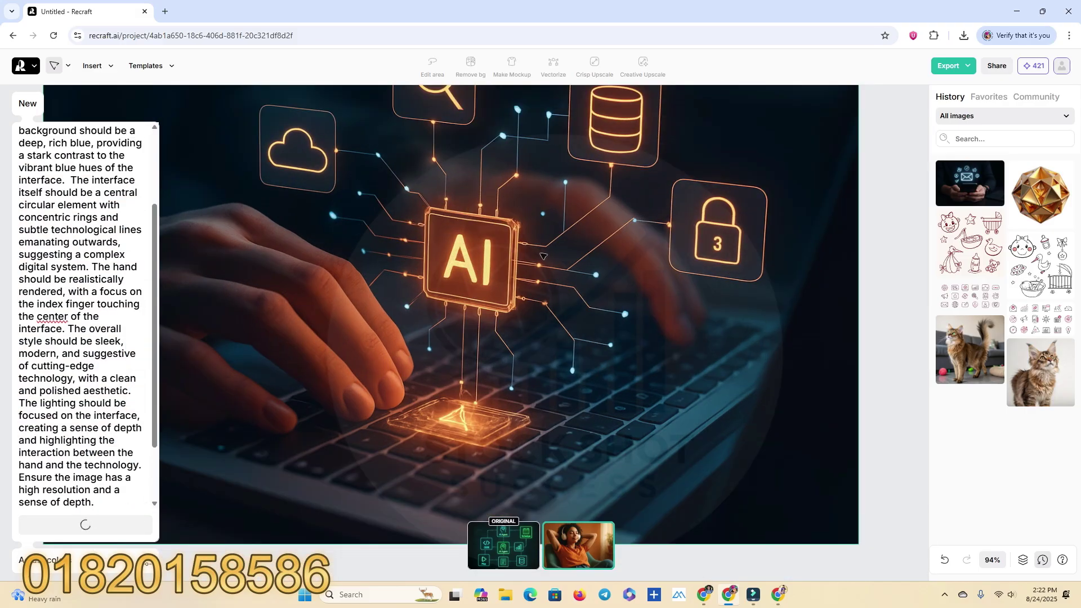
scroll(497, 244, down, 5)
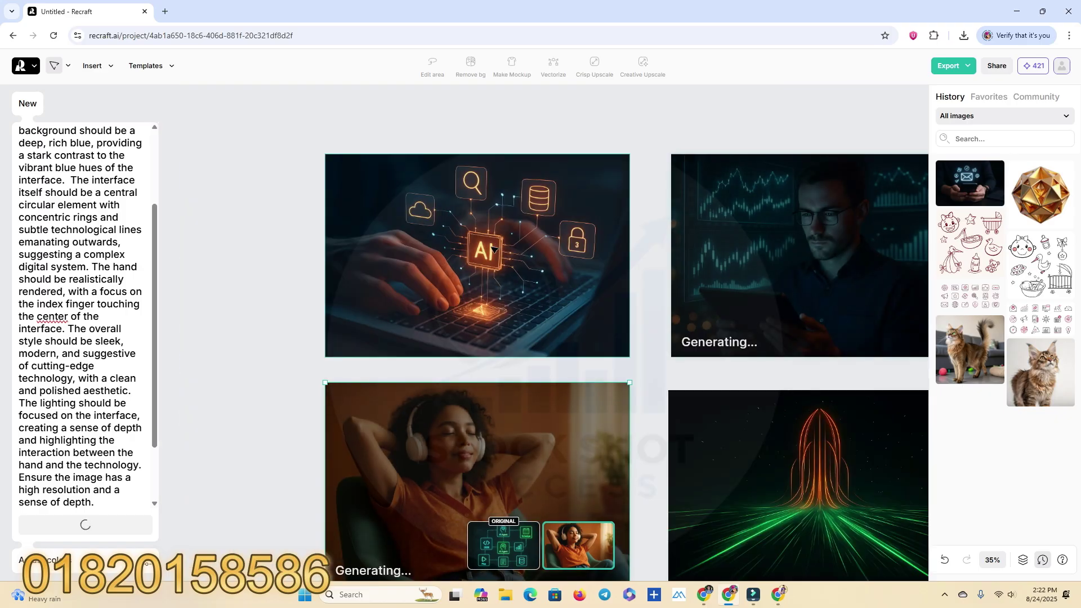
scroll(538, 252, up, 10)
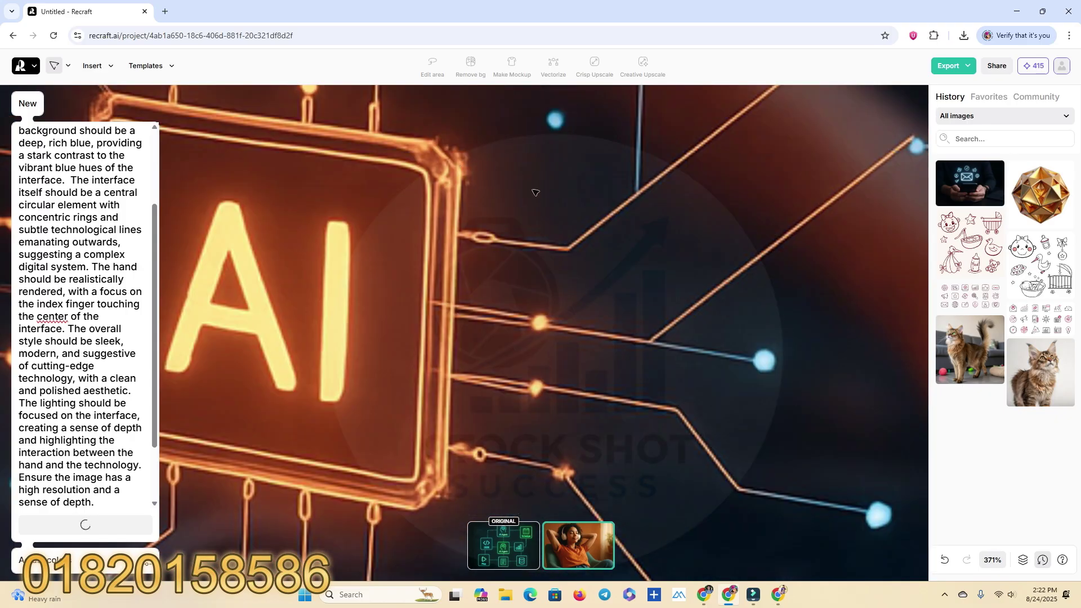
scroll(620, 259, down, 3)
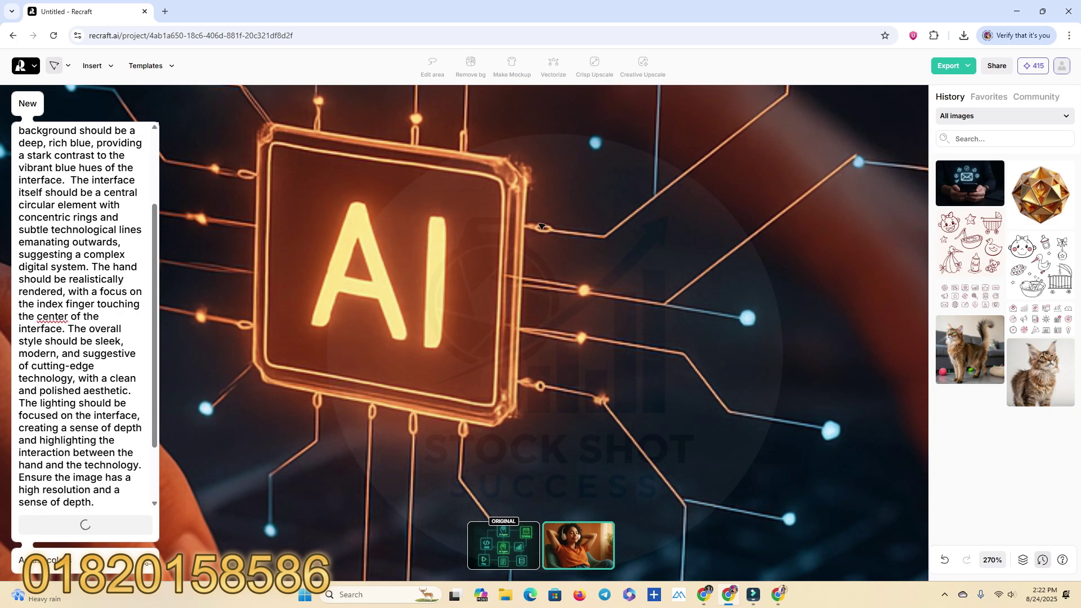
scroll(541, 226, down, 7)
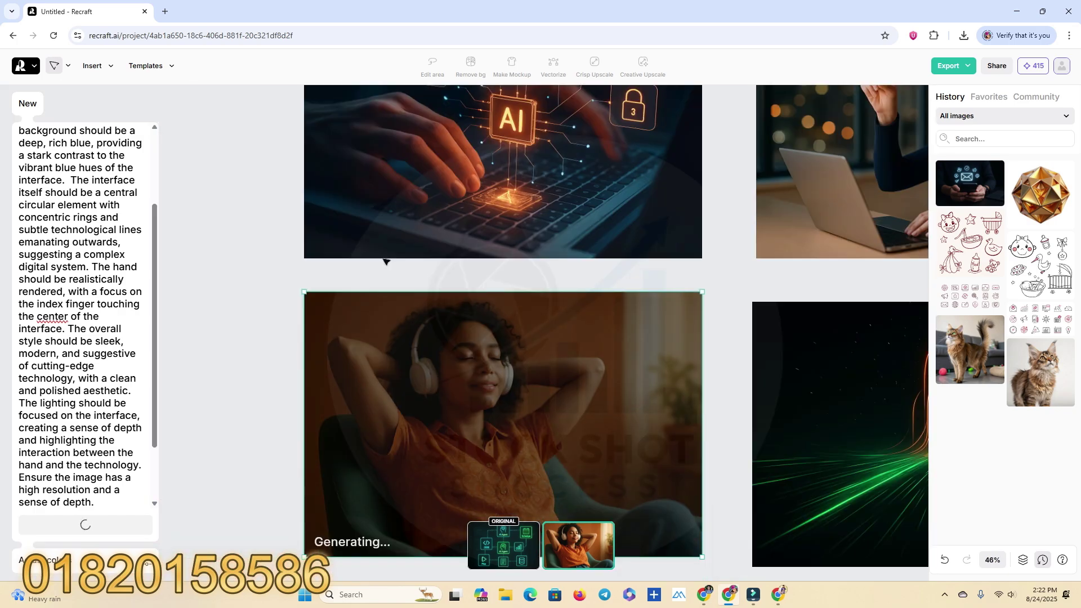
scroll(361, 276, down, 3)
scroll(836, 152, up, 4)
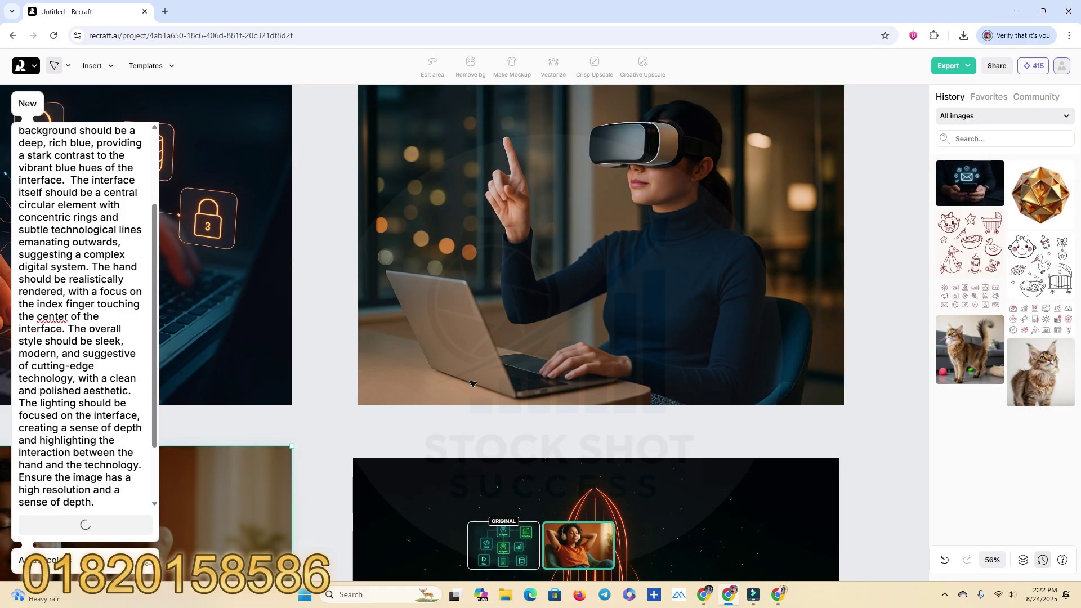
Export the currently selected image of the woman relaxing with headphones as a JPG at 1536 × 1024
click(950, 67)
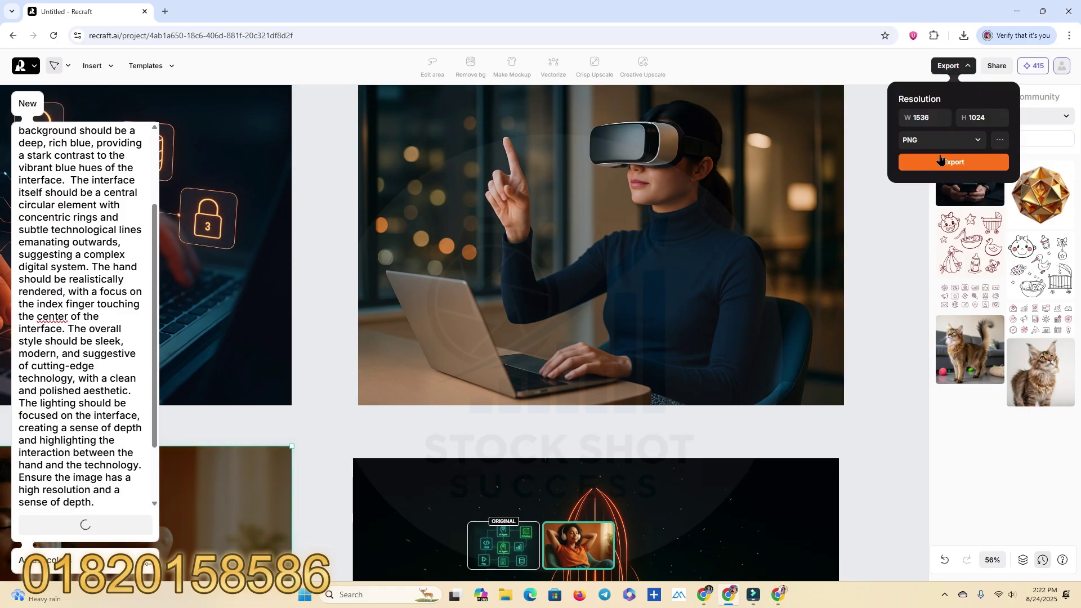
click(949, 140)
click(943, 184)
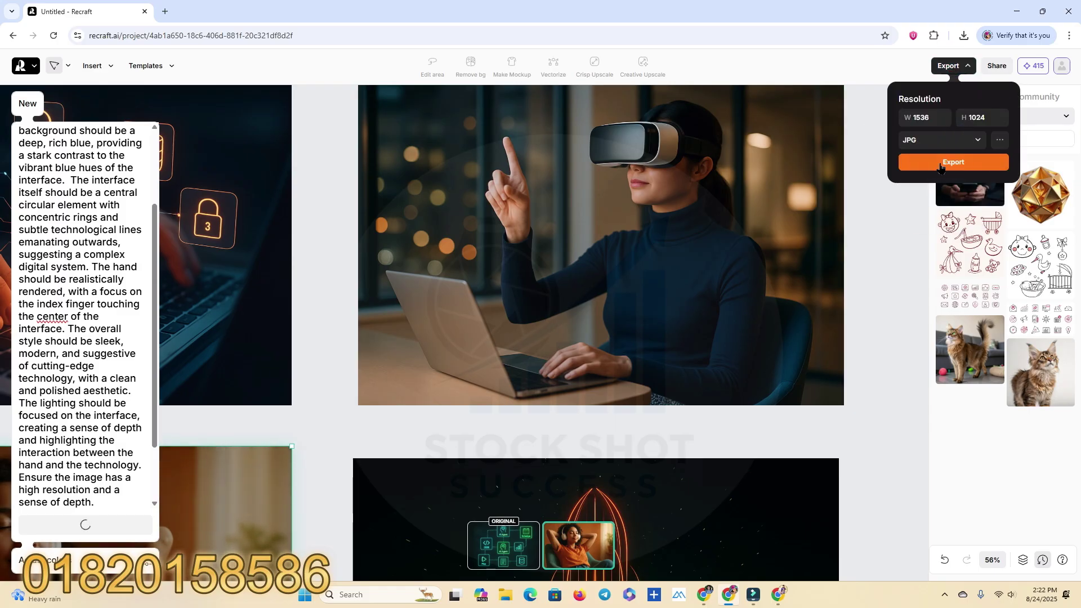
click(952, 162)
scroll(640, 248, down, 2)
scroll(648, 243, down, 2)
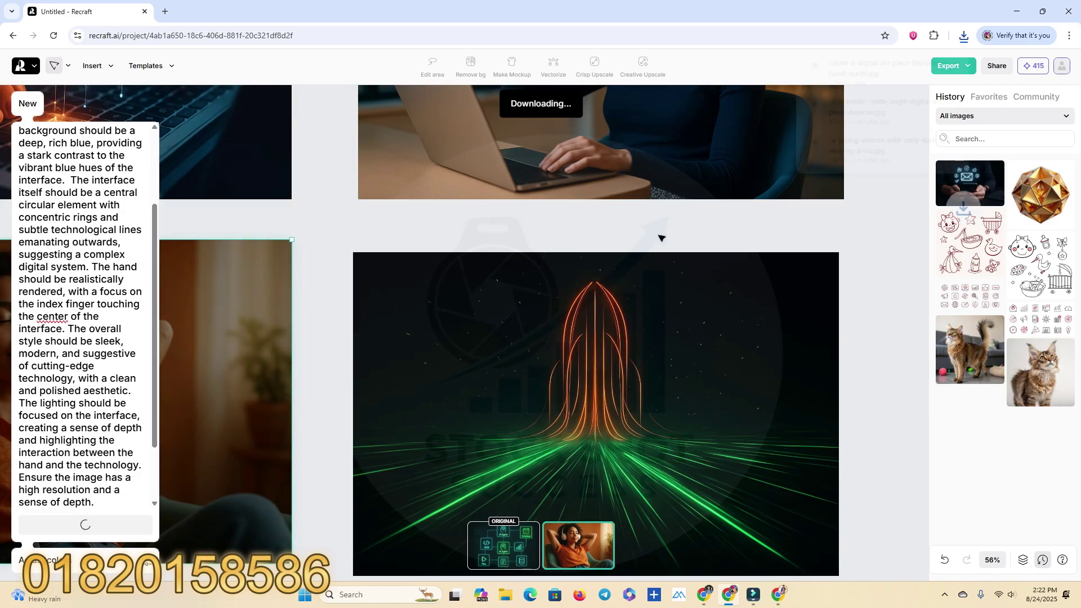
scroll(683, 241, down, 5)
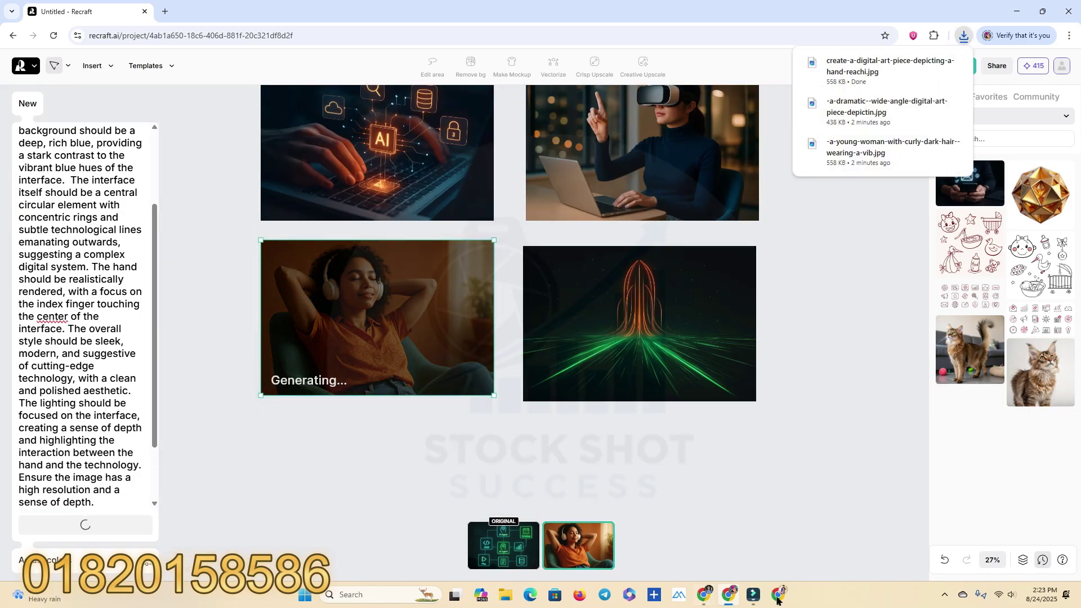
On Adobe Stock, generate a prompt from the image of the smiling woman in a white sweater holding a tablet and copy it
click(779, 595)
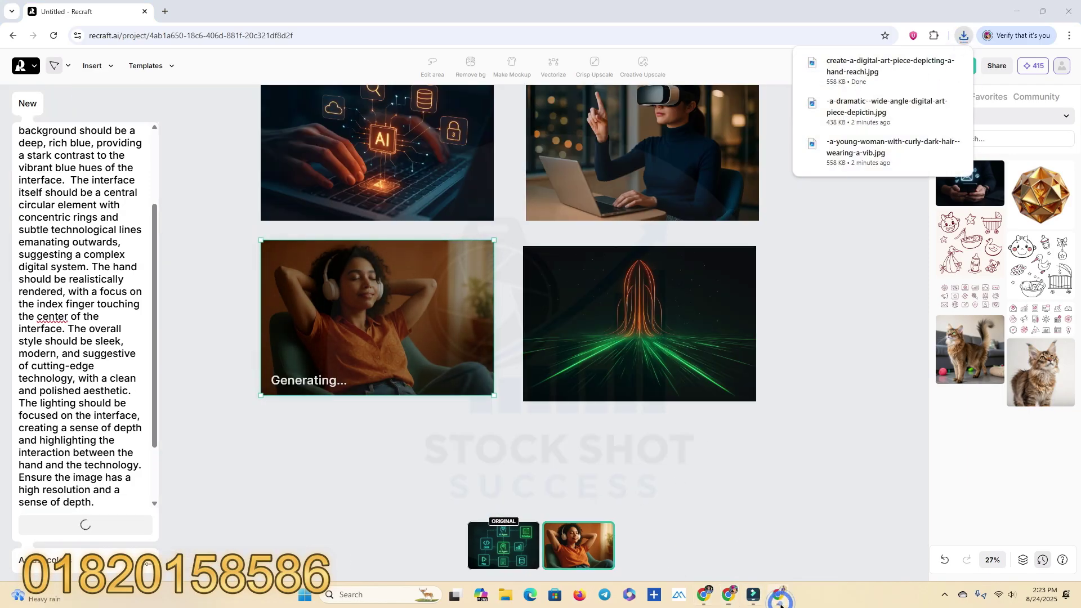
click(549, 327)
scroll(545, 270, down, 10)
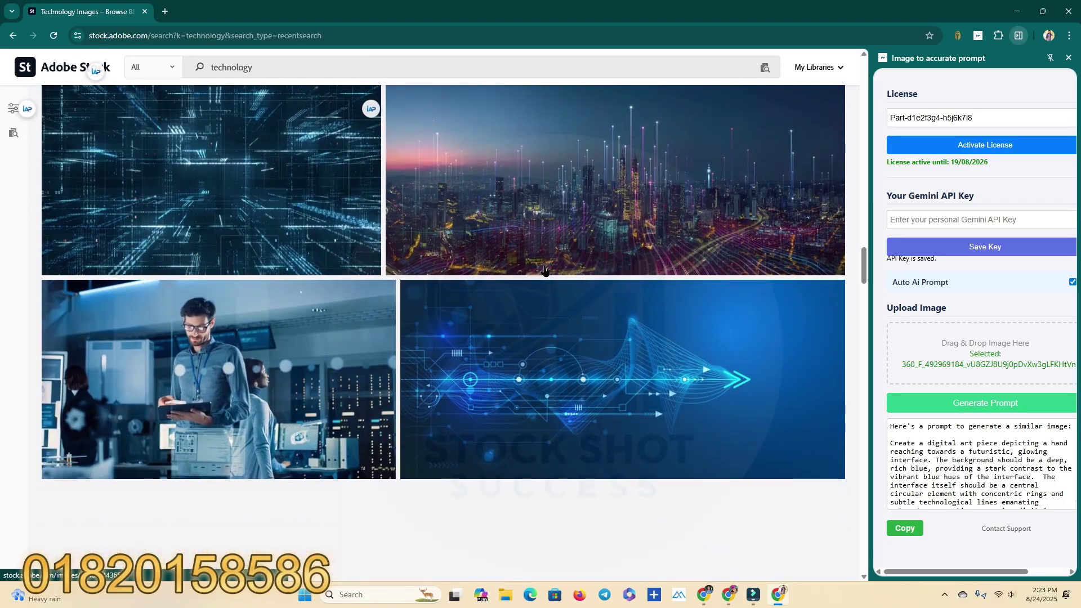
scroll(545, 270, down, 2)
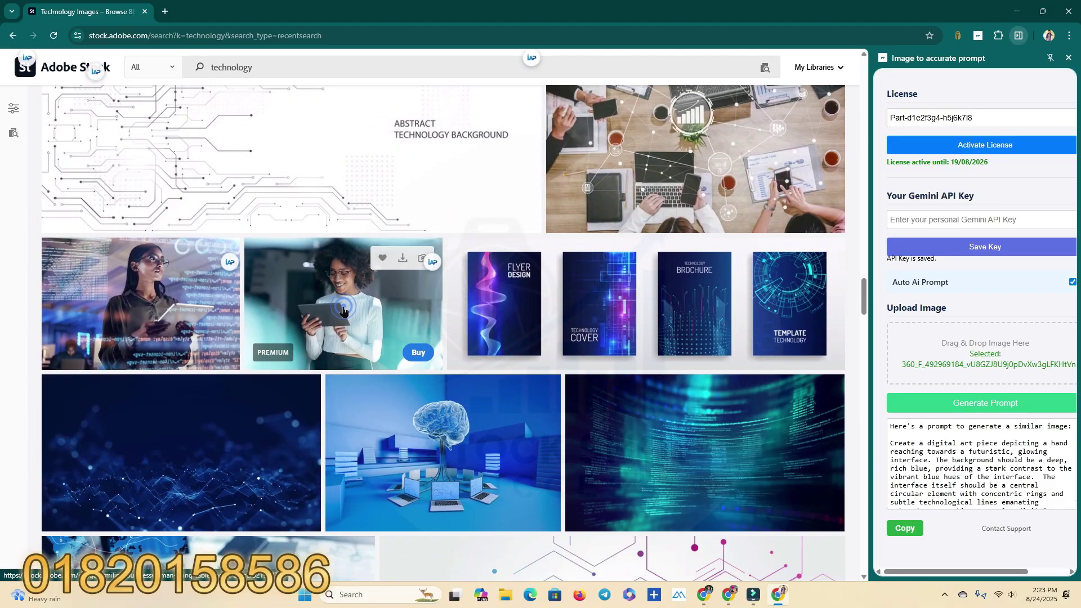
drag(343, 310, 958, 355)
click(925, 414)
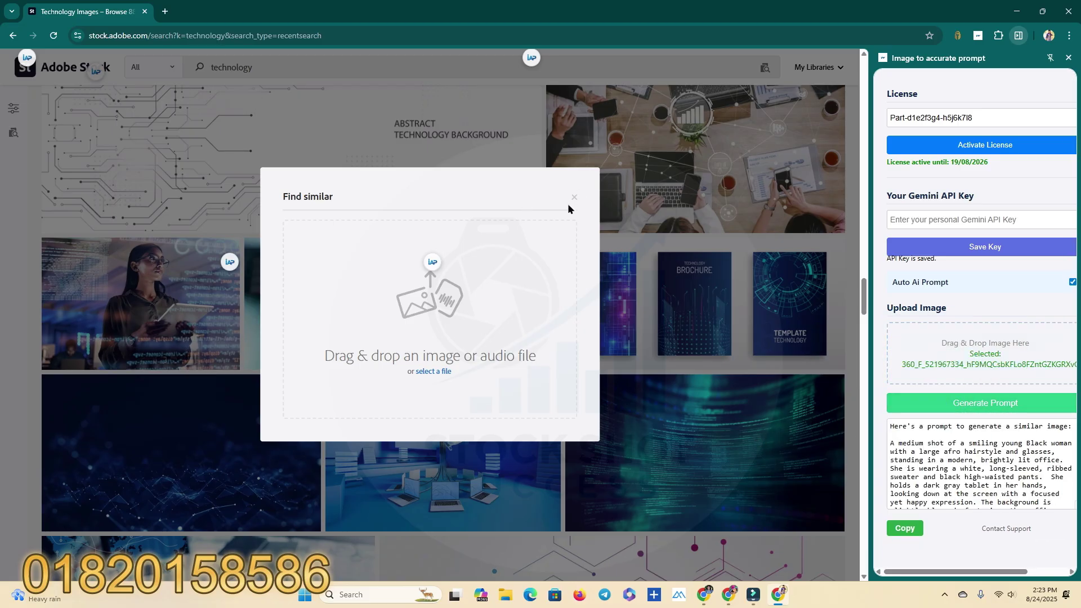
click(941, 404)
click(574, 200)
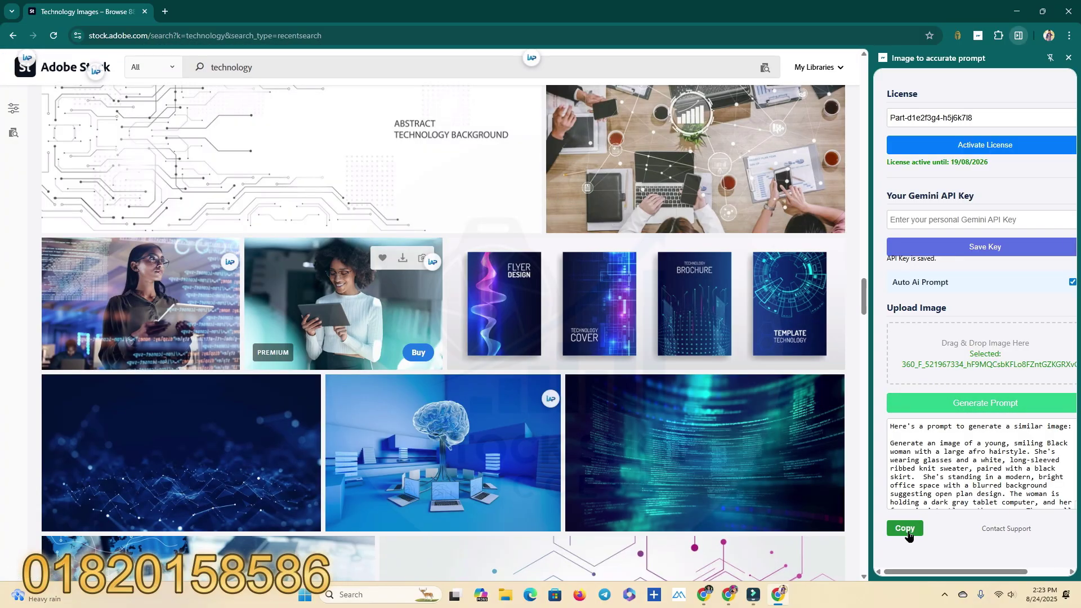
click(905, 529)
In Recraft, replace the prompt of the orange-and-green light lines image with the copied woman-with-tablet prompt and regenerate the image
click(734, 600)
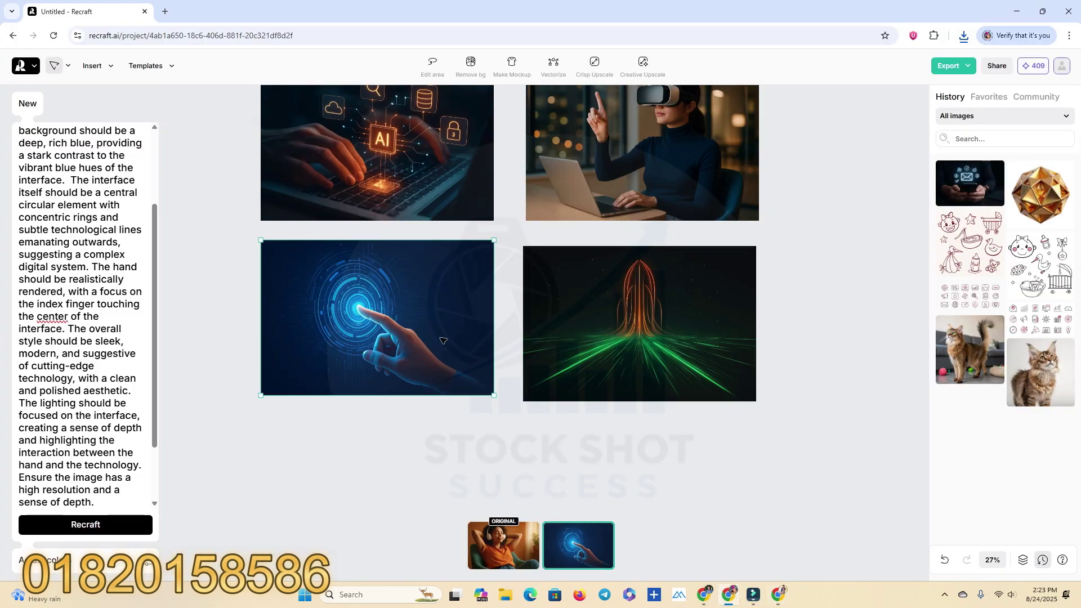
click(638, 335)
key(ctrl+a)
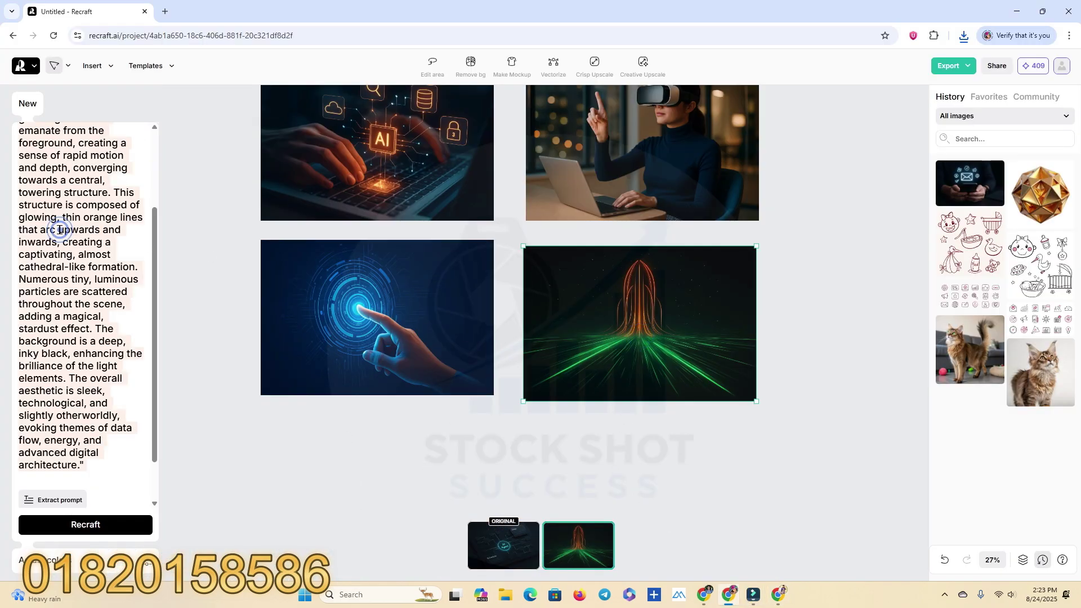
right_click(67, 234)
click(104, 301)
click(120, 532)
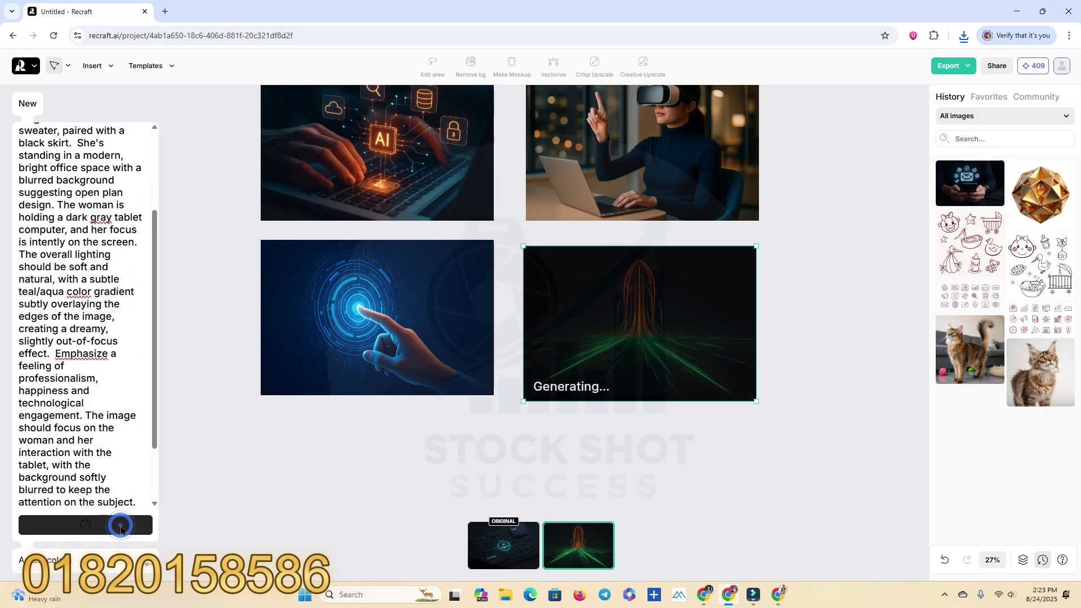
Export the image of the finger touching the glowing blue circular interface as a JPG at 1536 × 1024
click(412, 343)
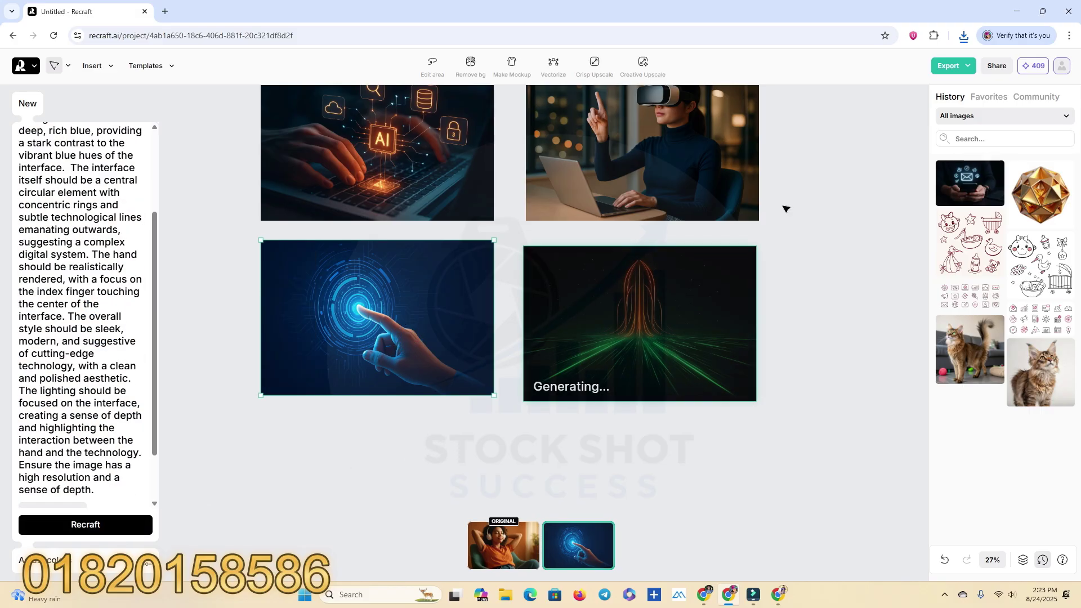
click(949, 66)
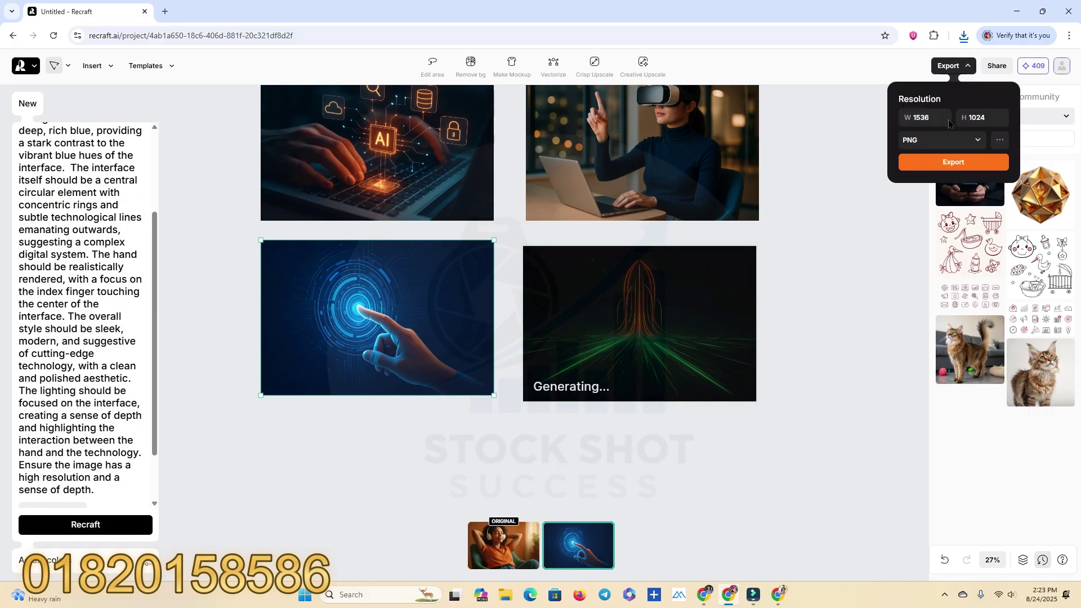
click(928, 149)
click(921, 181)
click(935, 163)
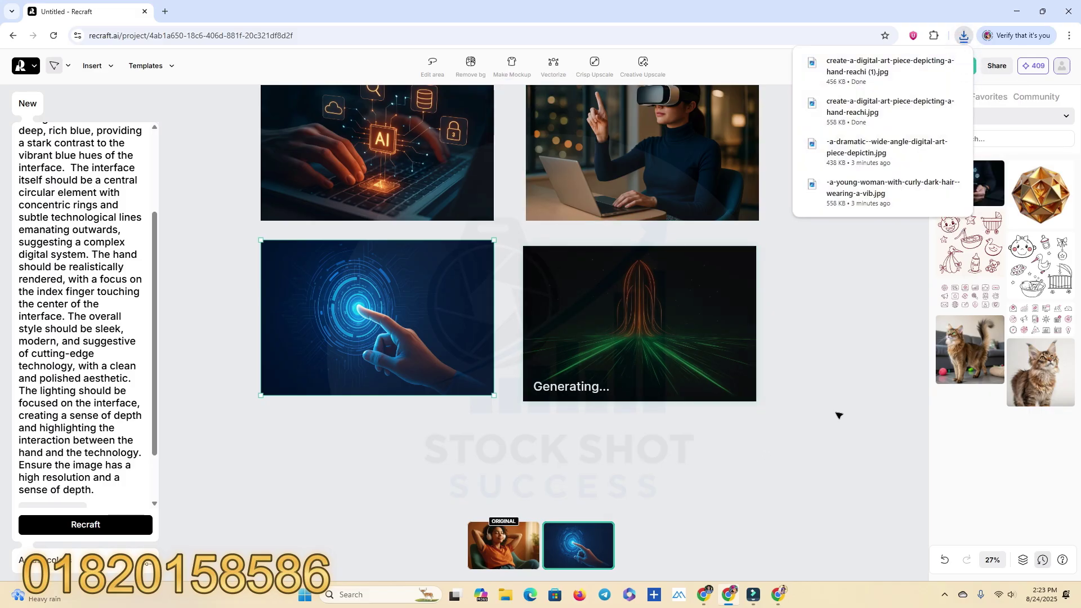
Examine the generated image of the woman with the tablet up close, including her face and hands, and close Recraft
scroll(423, 272, up, 1)
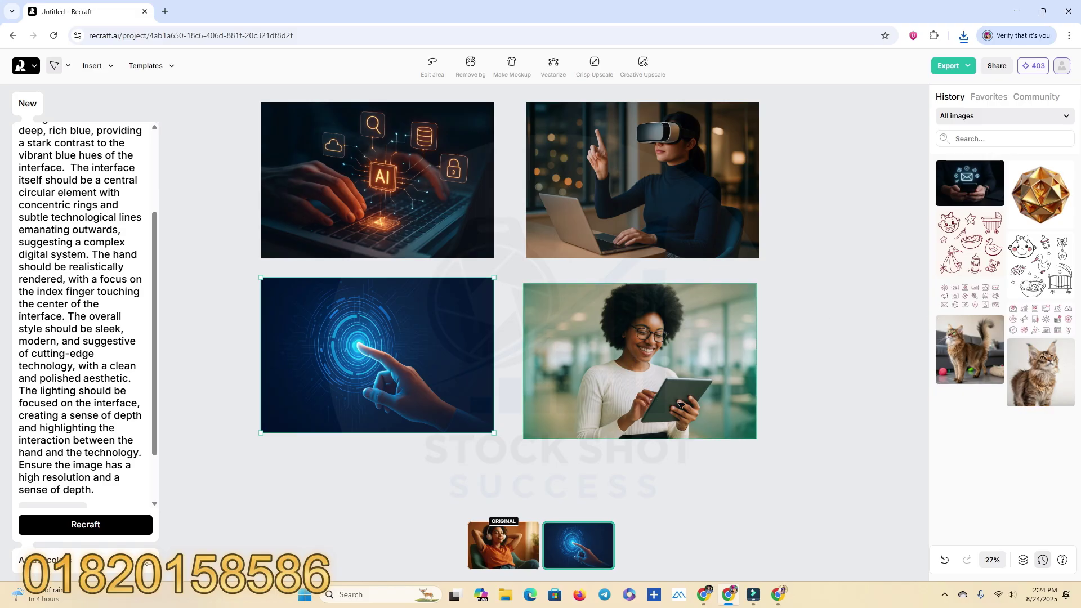
scroll(682, 404, up, 10)
scroll(683, 412, down, 3)
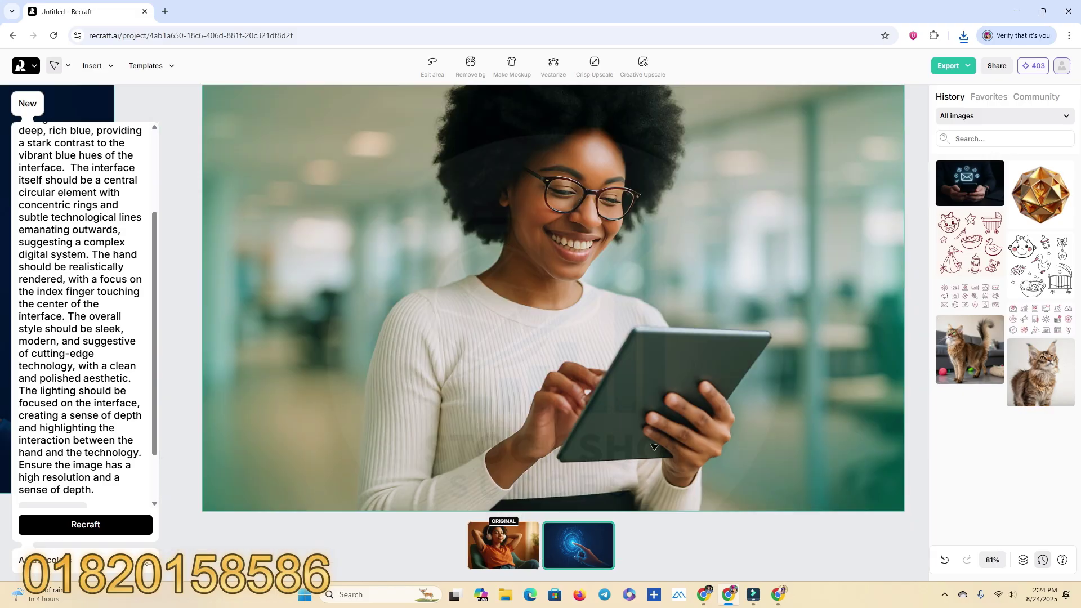
scroll(606, 408, up, 2)
scroll(611, 402, down, 6)
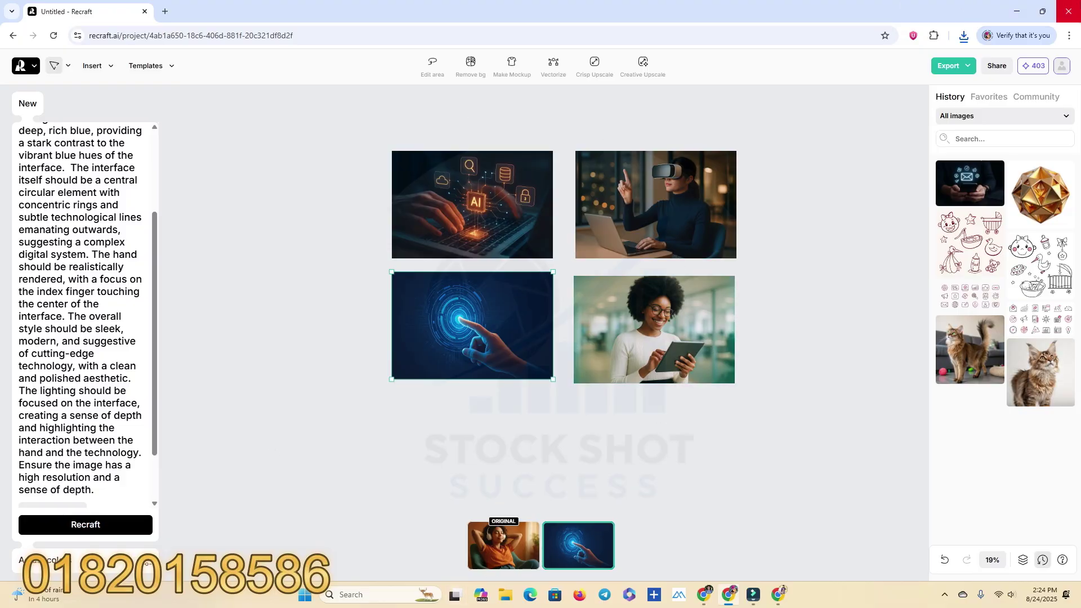
click(1069, 11)
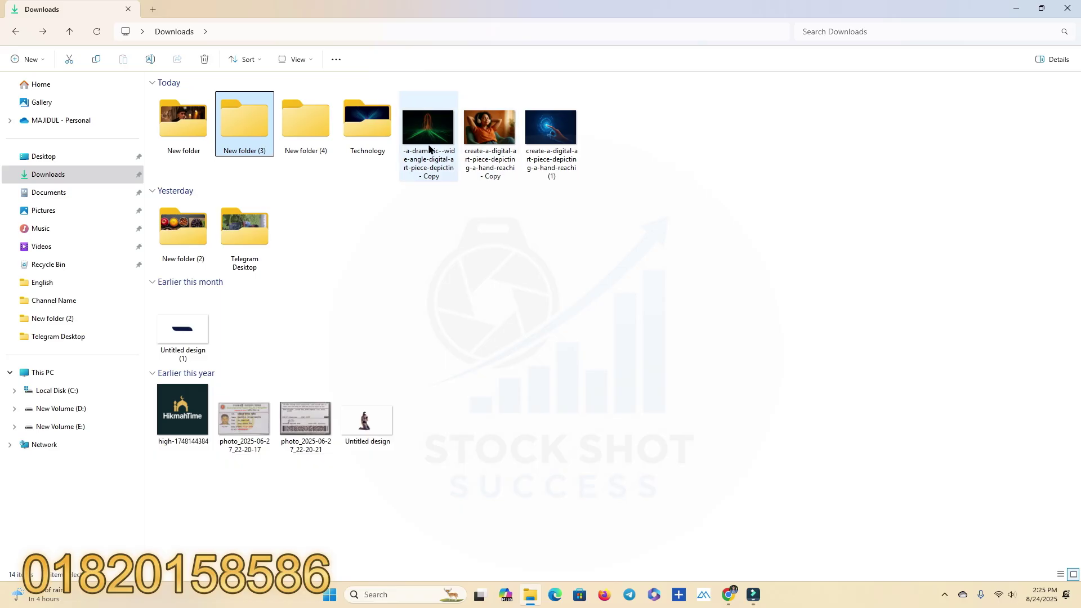
Move the three exported JPG images in the Downloads folder into New folder (3) and close the folder window
click(429, 135)
ctrl+click(550, 152)
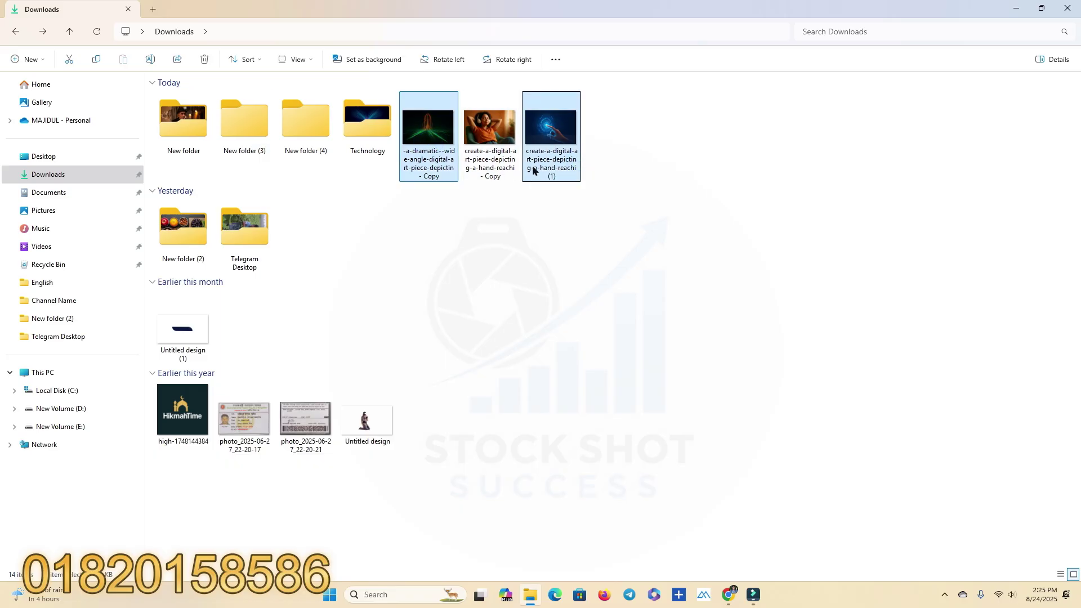
ctrl+click(484, 148)
drag(432, 152, 223, 116)
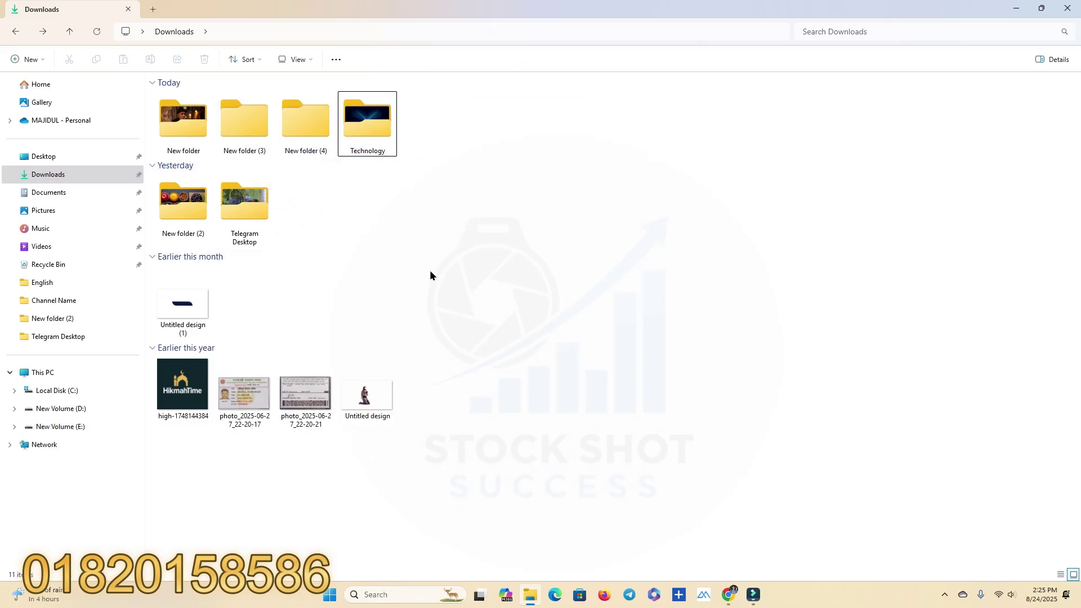
click(1068, 8)
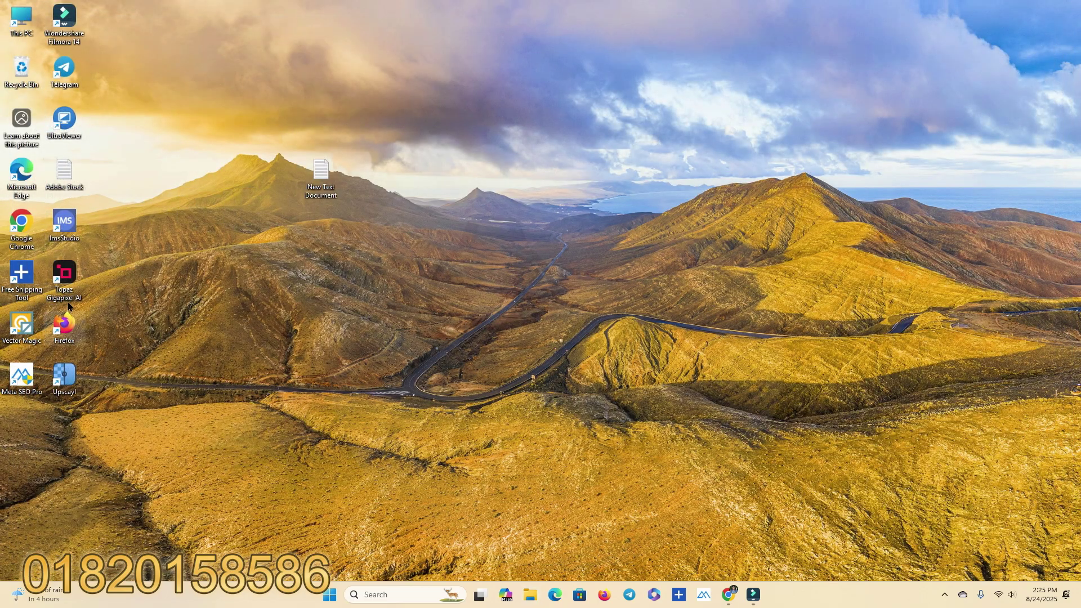
In Topaz Gigapixel AI, clear the recent files and load the three images stored in New folder (3)
double_click(61, 282)
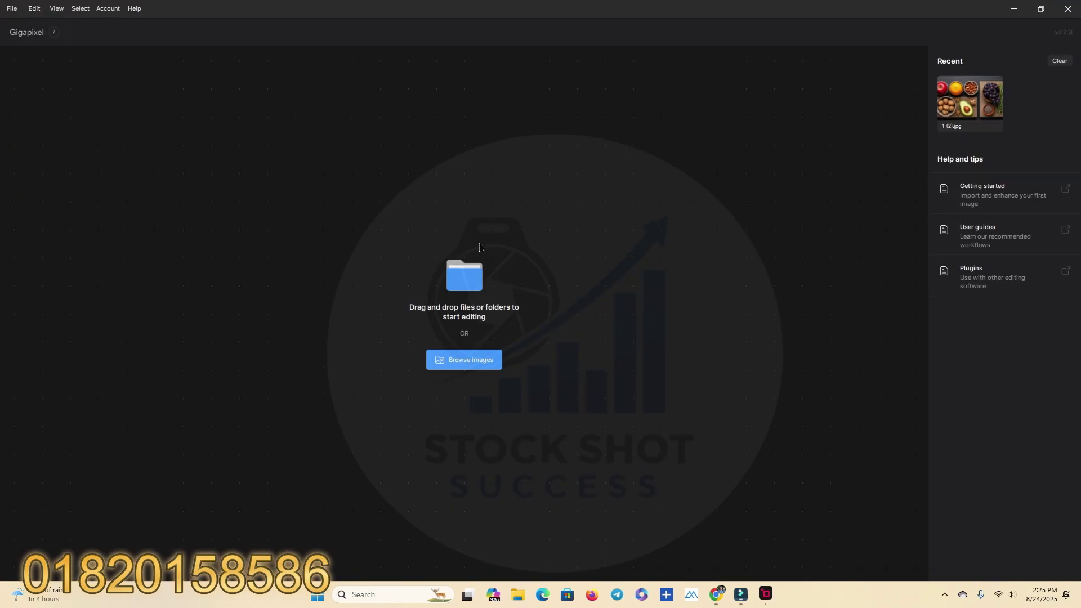
click(1062, 62)
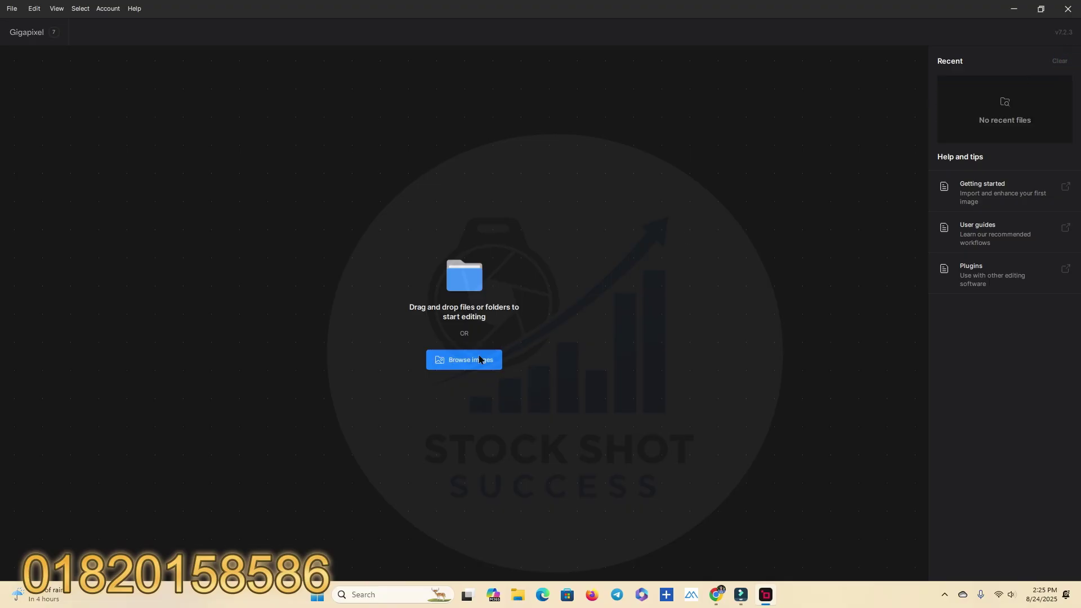
click(482, 360)
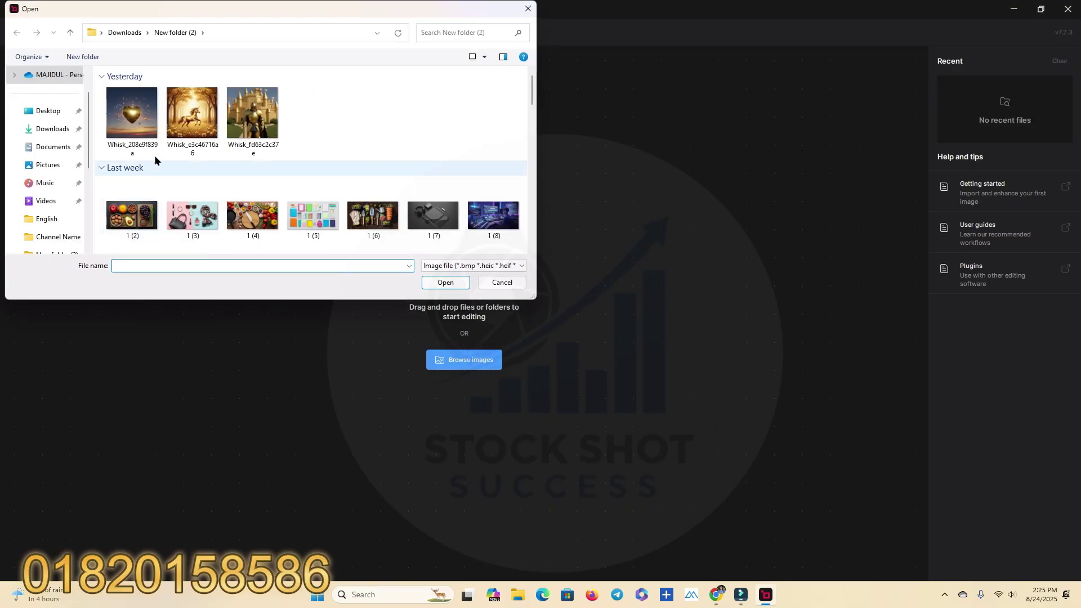
click(66, 129)
double_click(133, 112)
drag(363, 148, 113, 150)
click(445, 283)
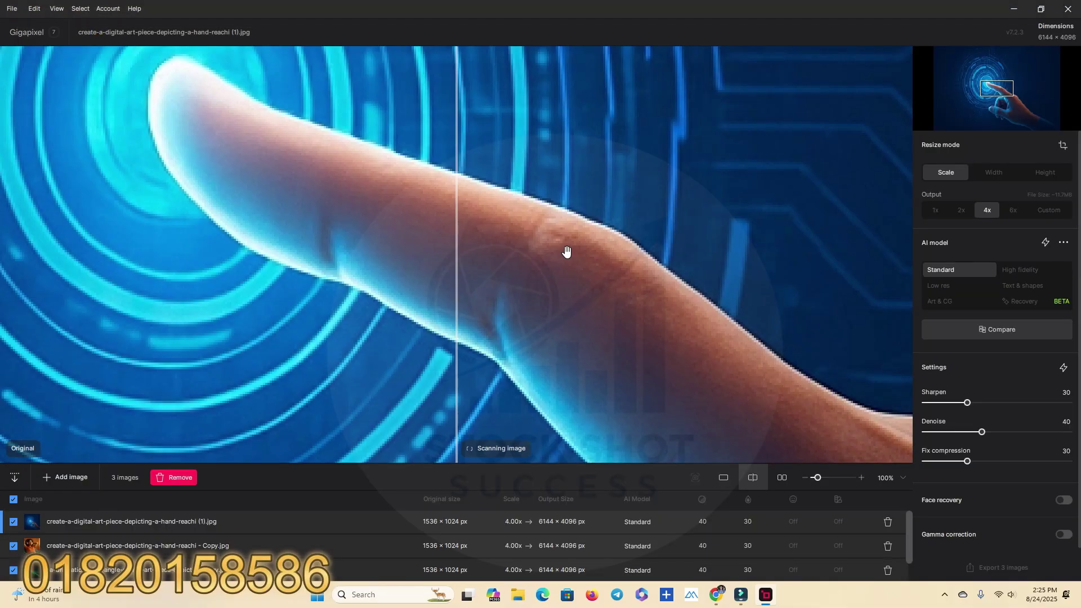
Set the upscale output of the three images to 6x, export them as JPEG to the Downloads folder, and close Gigapixel
click(1011, 212)
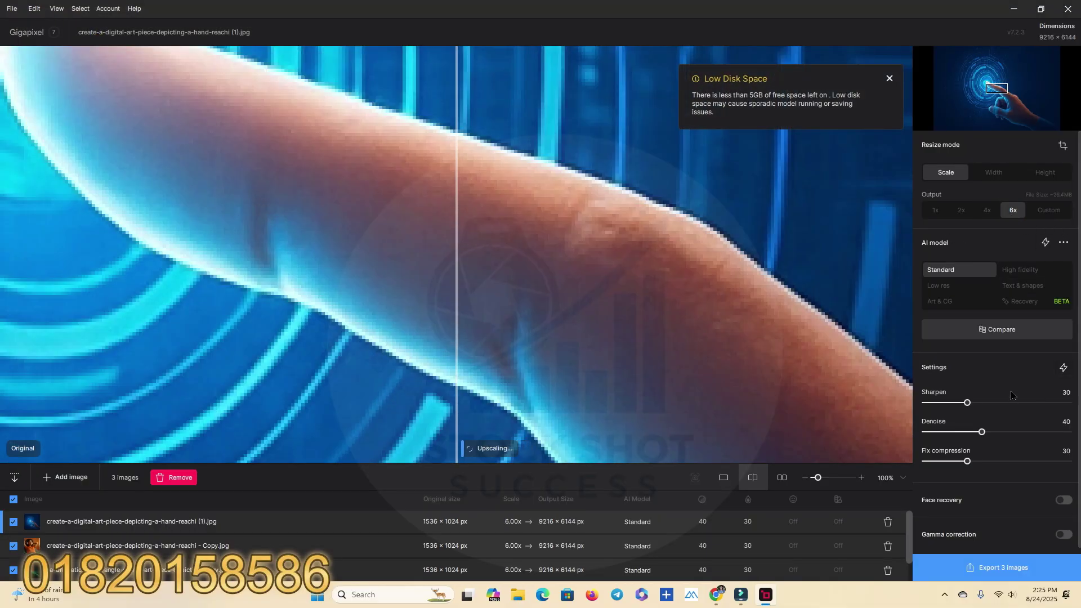
scroll(1012, 395, down, 1)
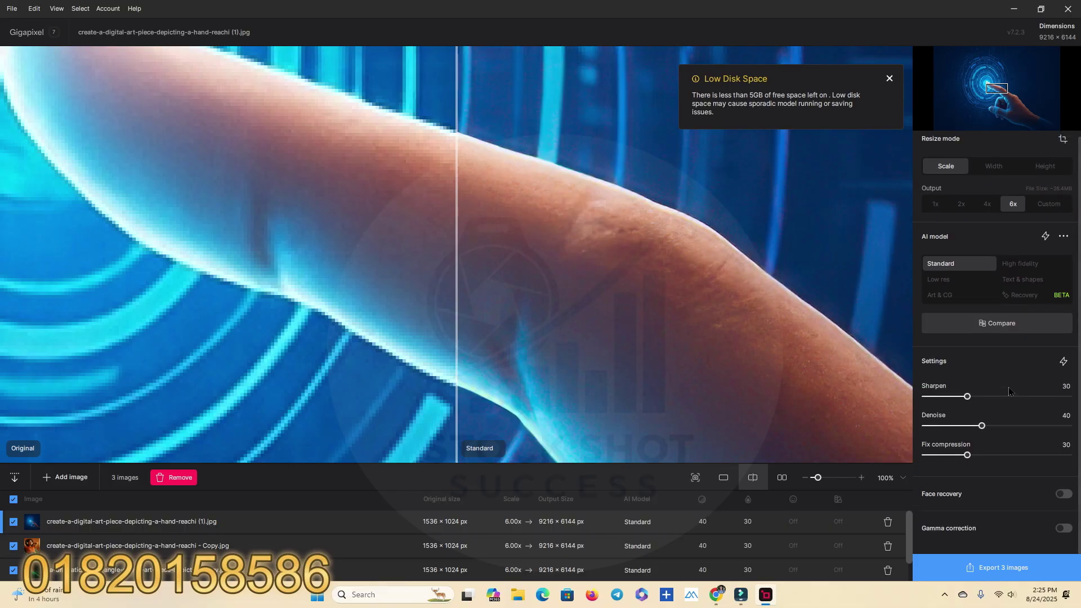
click(977, 568)
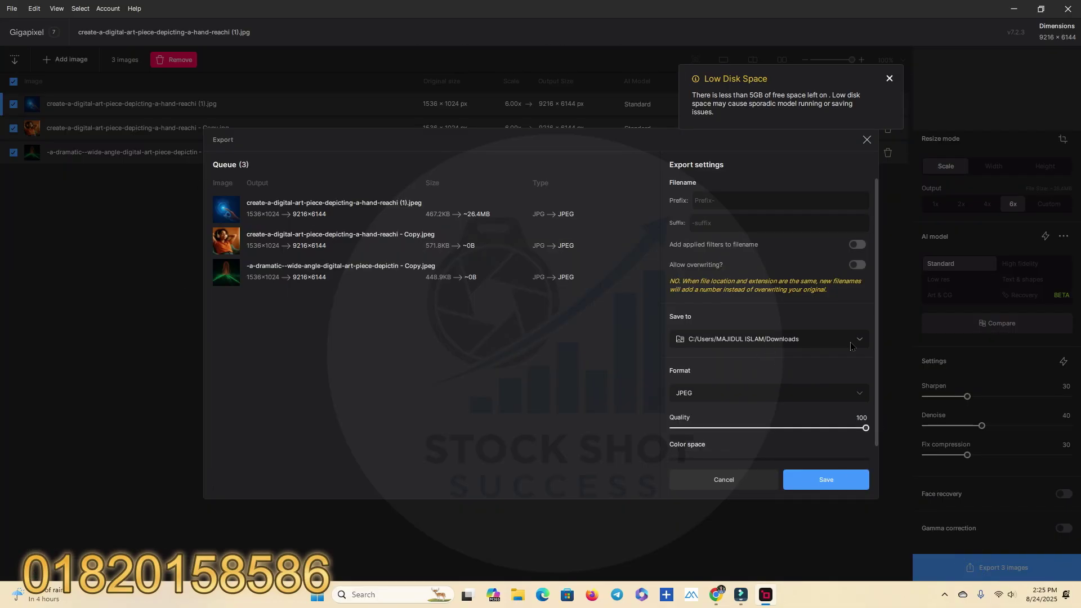
scroll(818, 367, down, 1)
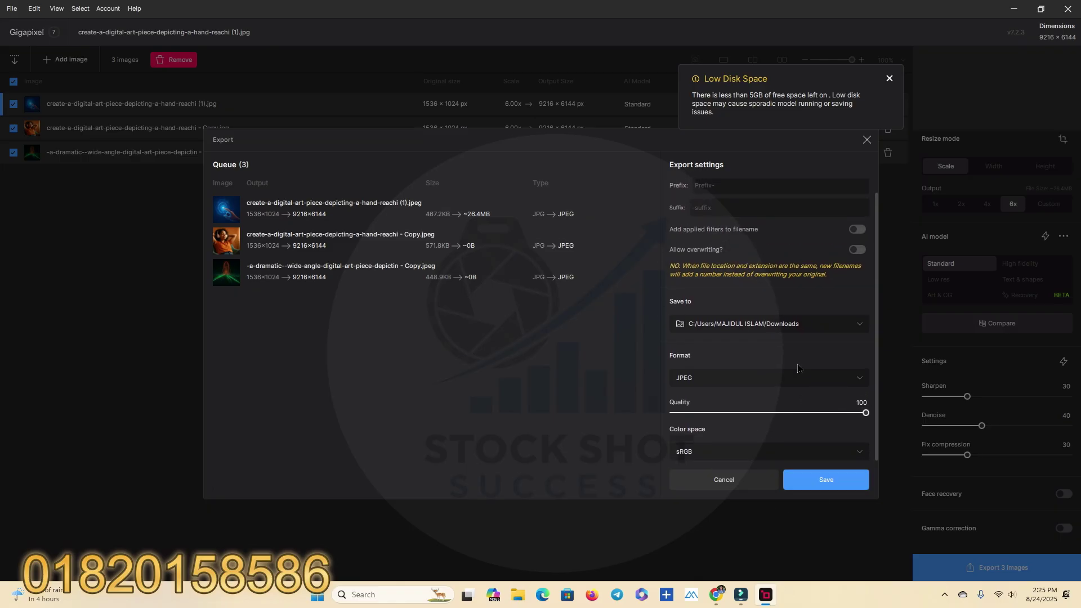
click(805, 474)
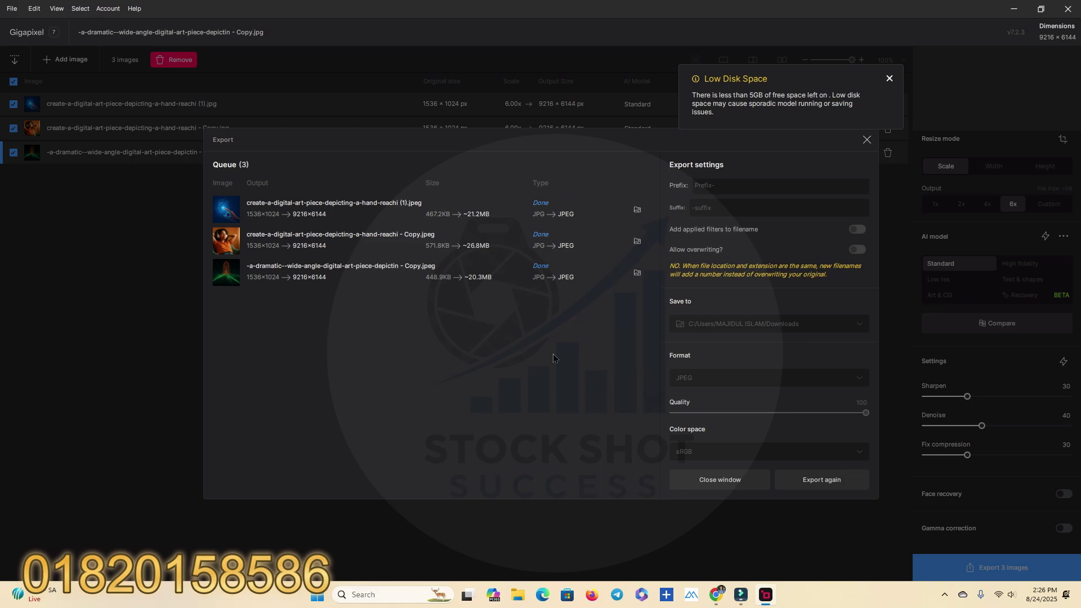
click(867, 139)
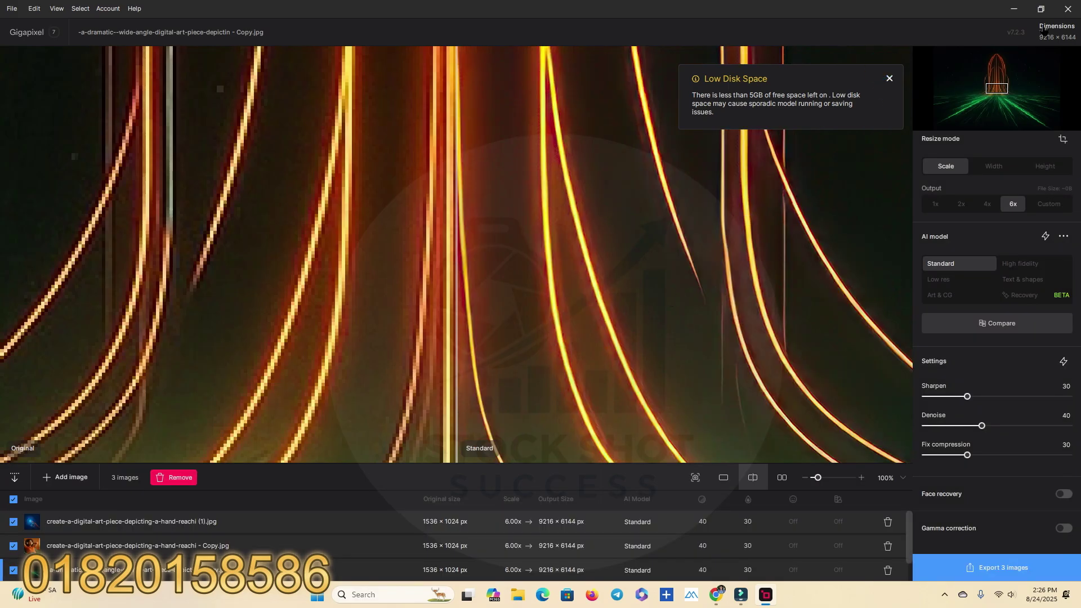
click(891, 81)
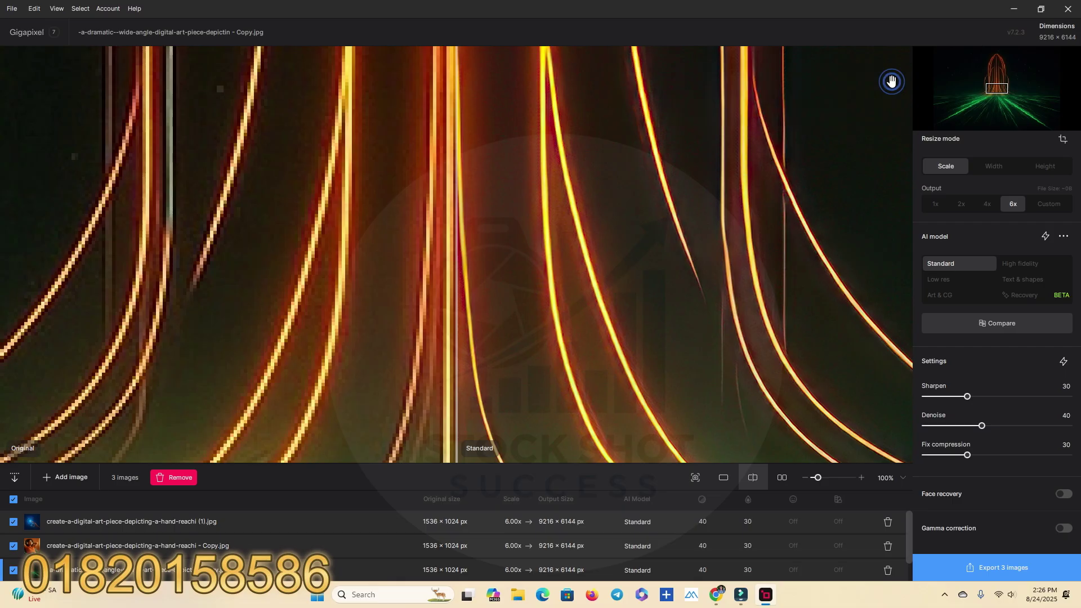
click(1069, 8)
Delete New folder (3) and New folder (4) from the Downloads folder
double_click(27, 24)
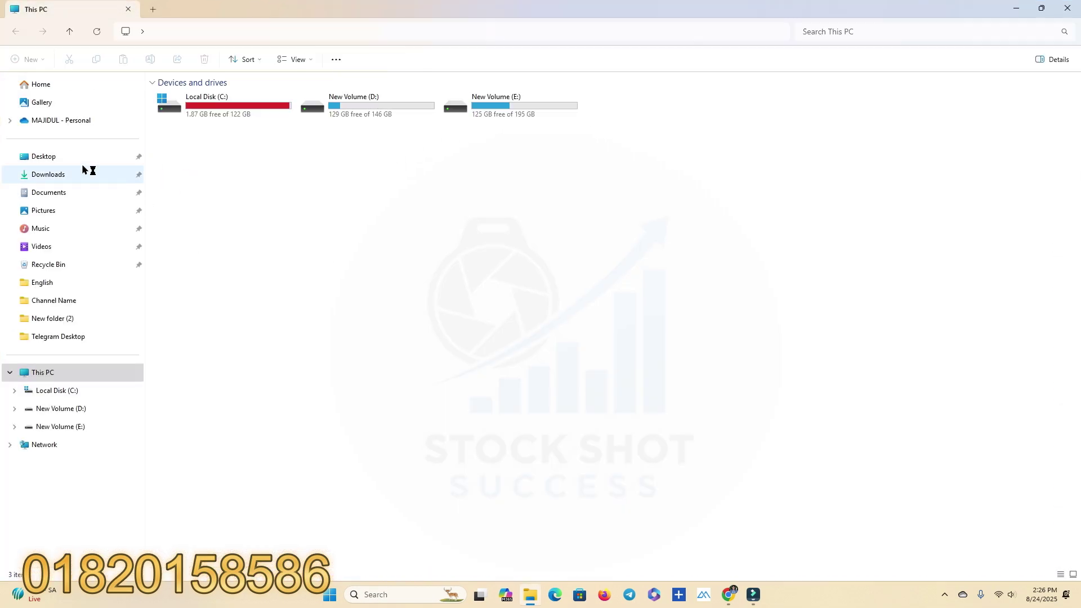
click(83, 162)
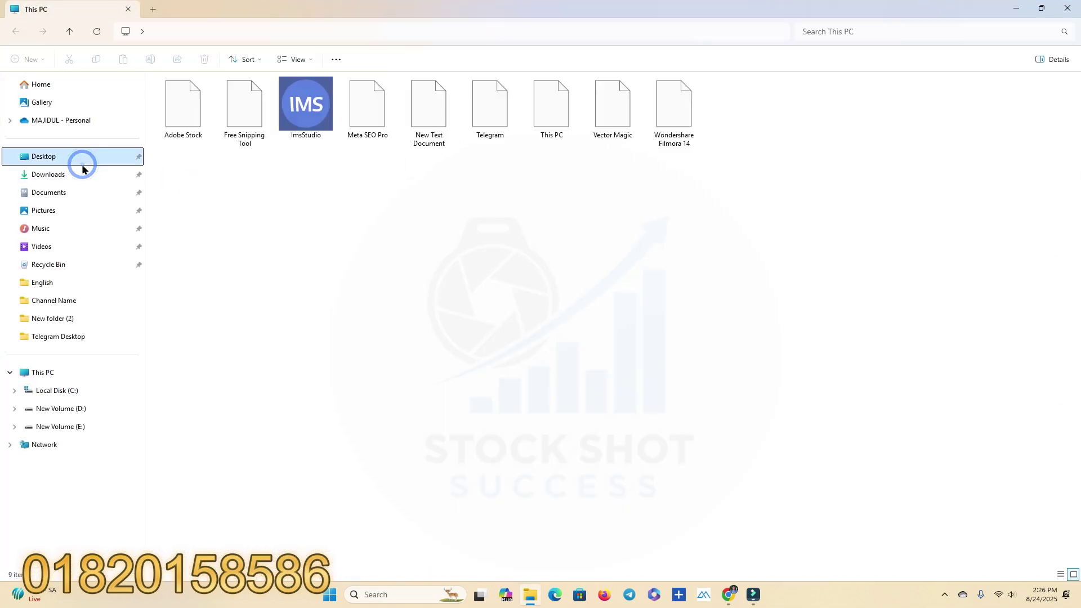
click(80, 172)
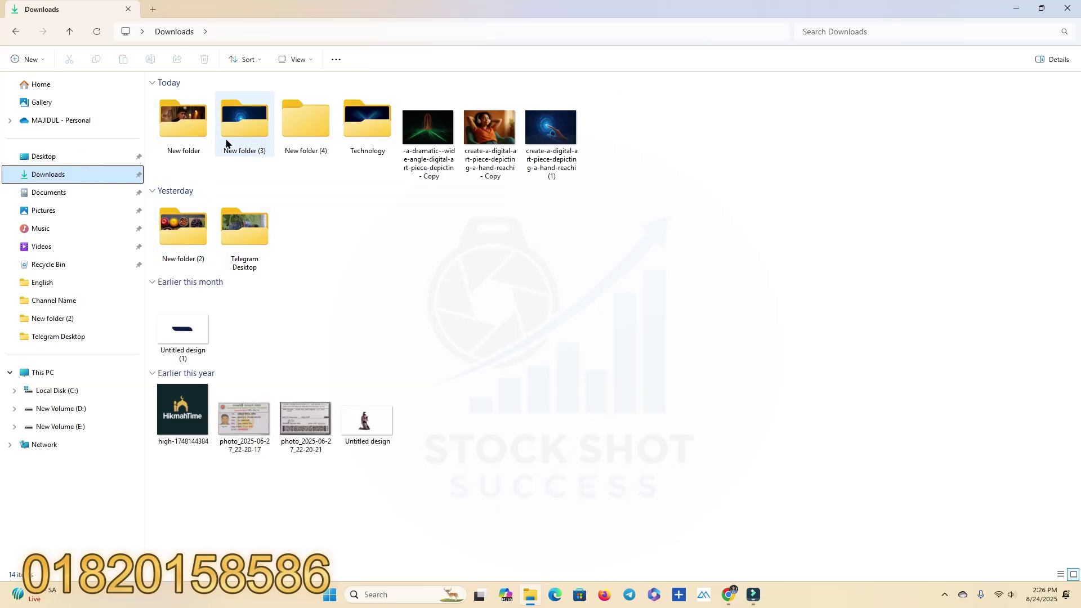
click(248, 143)
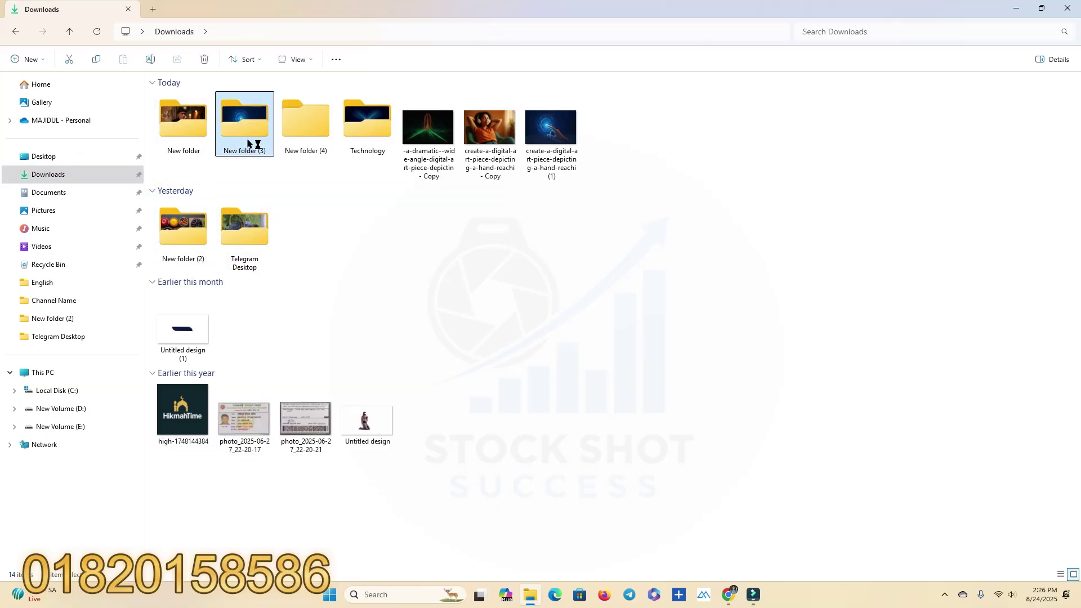
key(Delete)
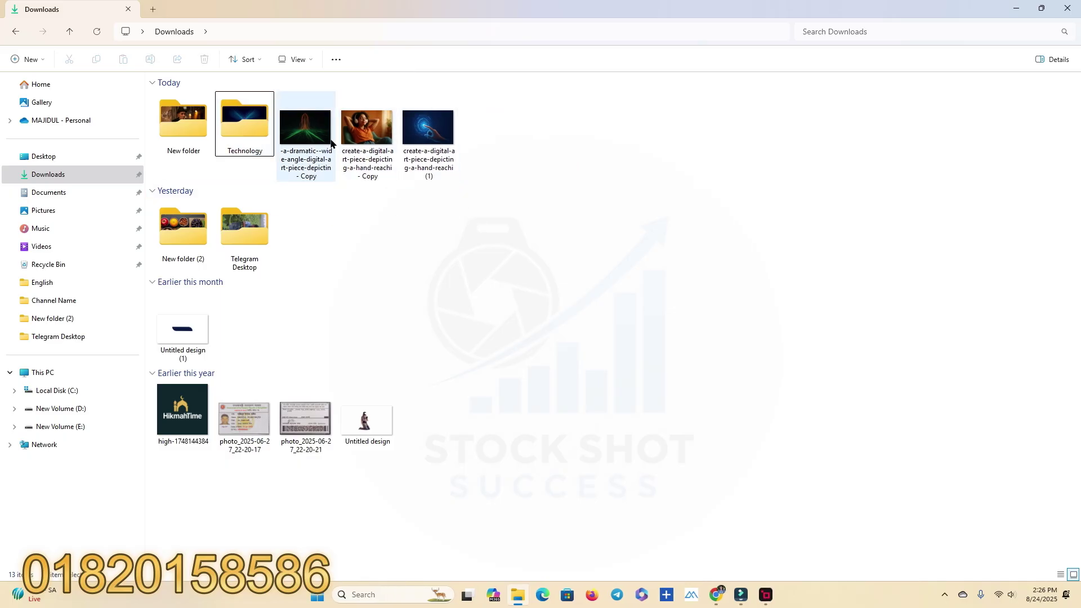
Open the upscaled wide-angle image with green light streaks from Downloads, inspect its details up close, and delete it
double_click(311, 134)
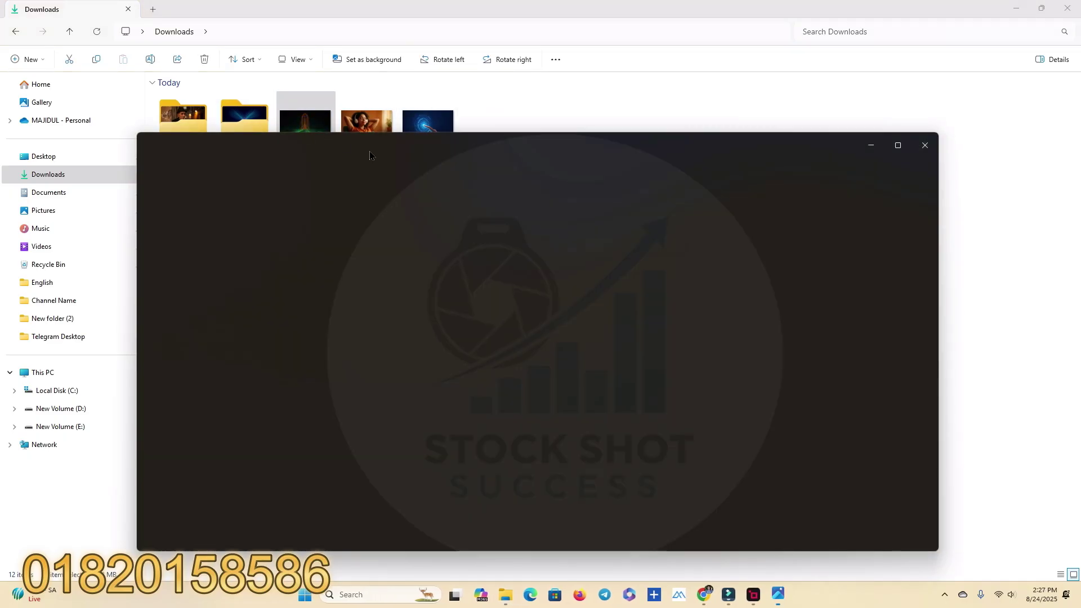
scroll(567, 413, up, 3)
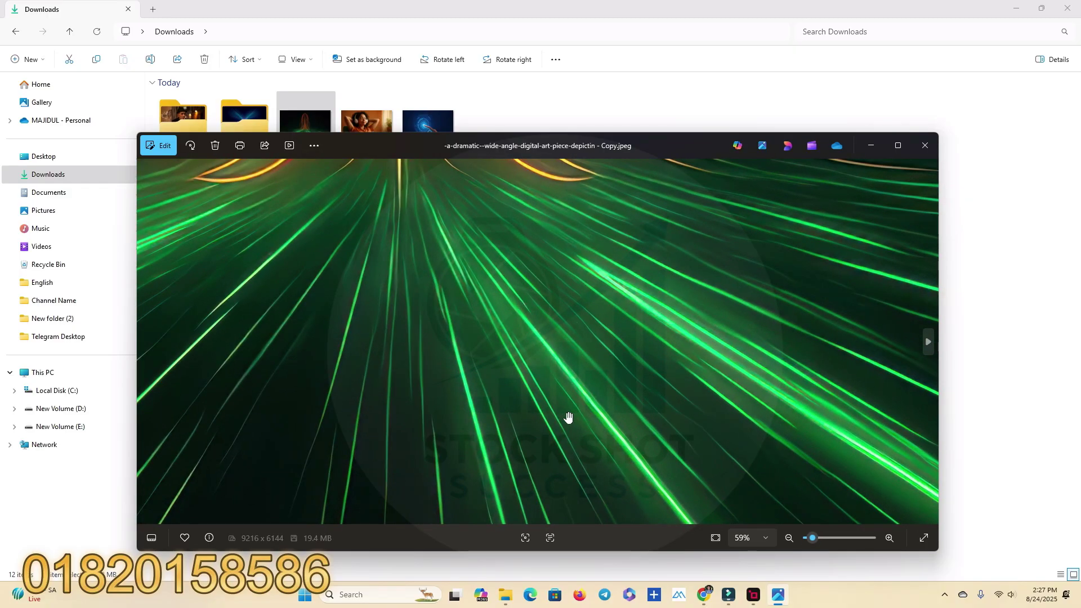
mouse_move(572, 433)
mouse_down()
mouse_move(572, 451)
mouse_move(560, 434)
mouse_up()
scroll(483, 338, up, 3)
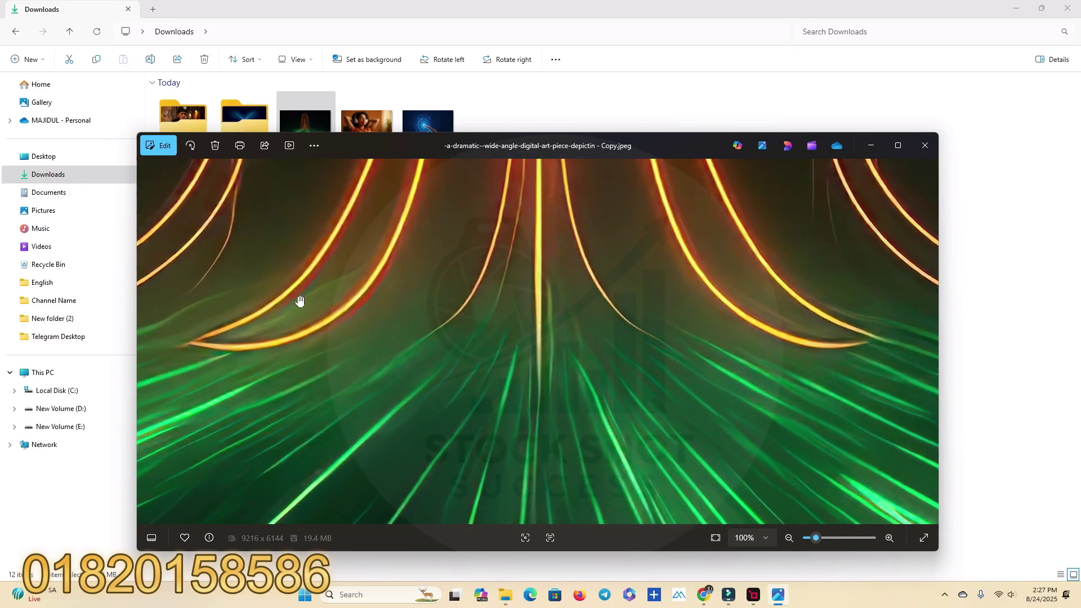
scroll(783, 311, down, 5)
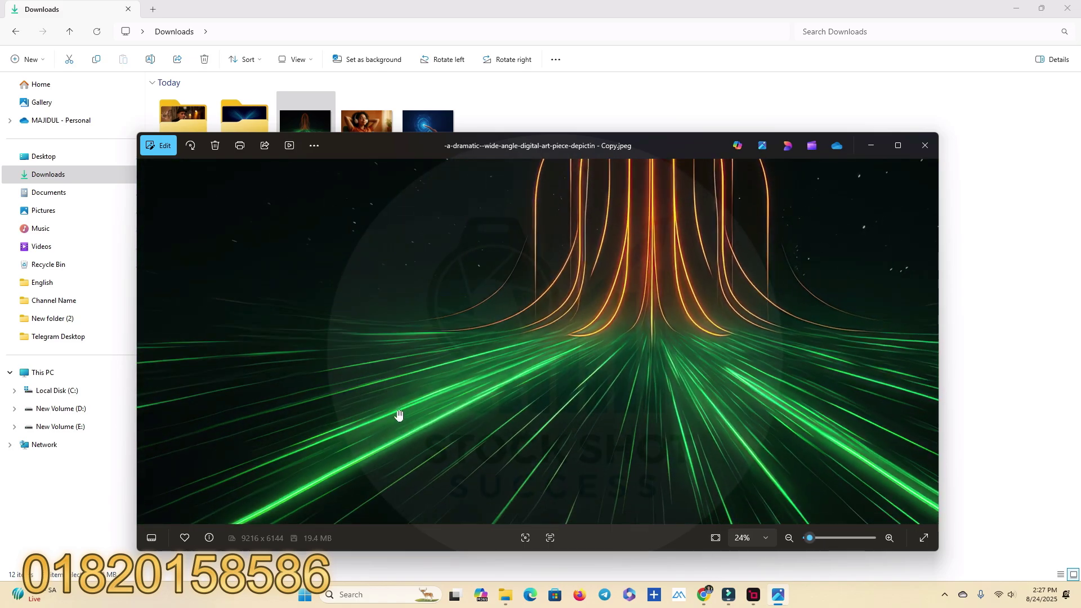
scroll(399, 415, down, 2)
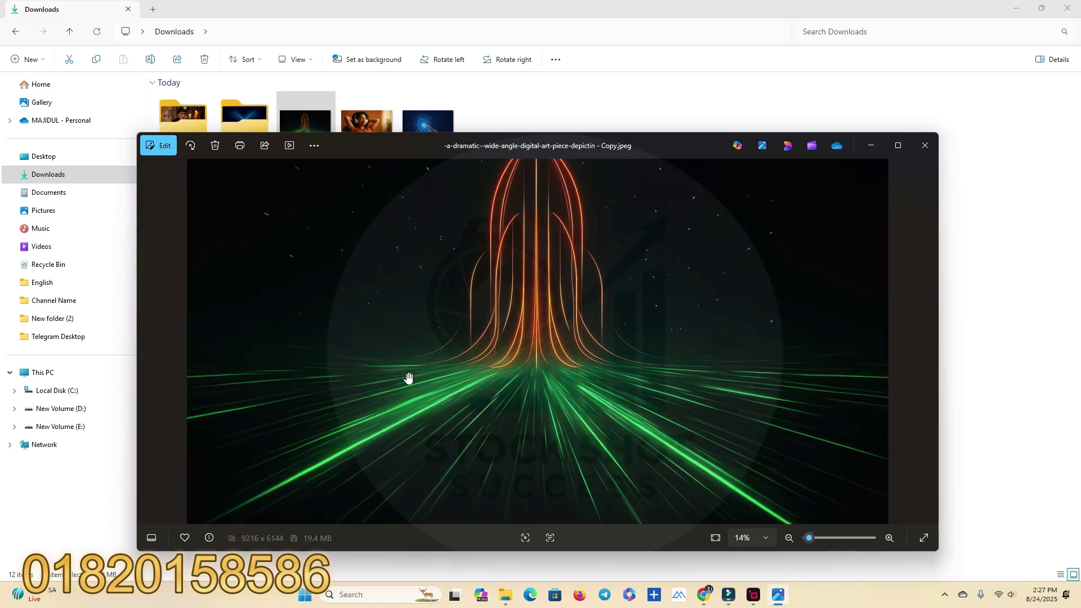
click(213, 146)
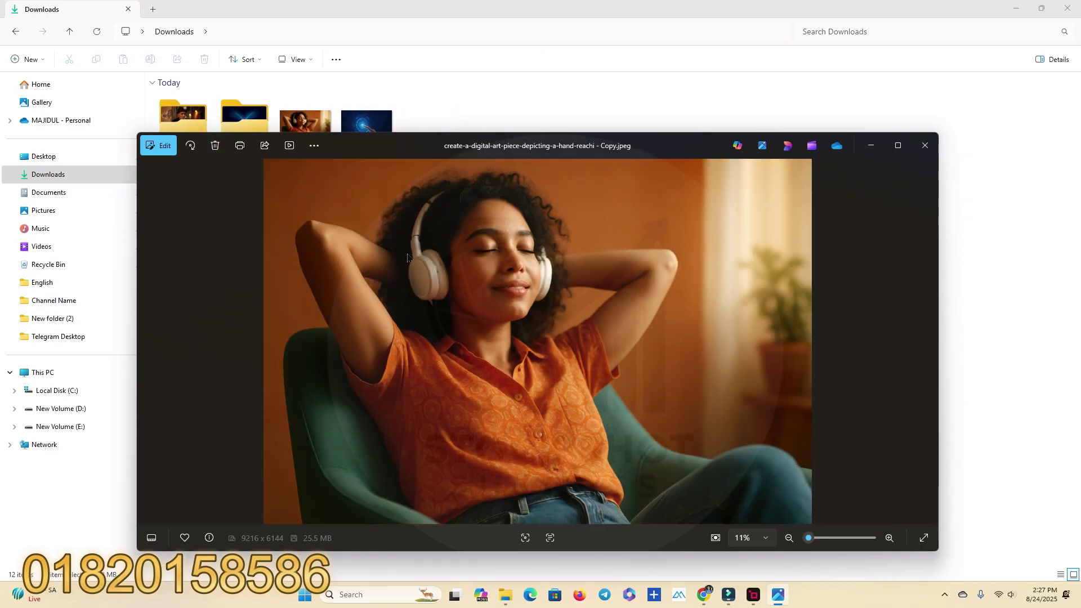
Examine the upscaled headphones and digital-hand images up close for quality, and close the image viewer
scroll(408, 258, up, 2)
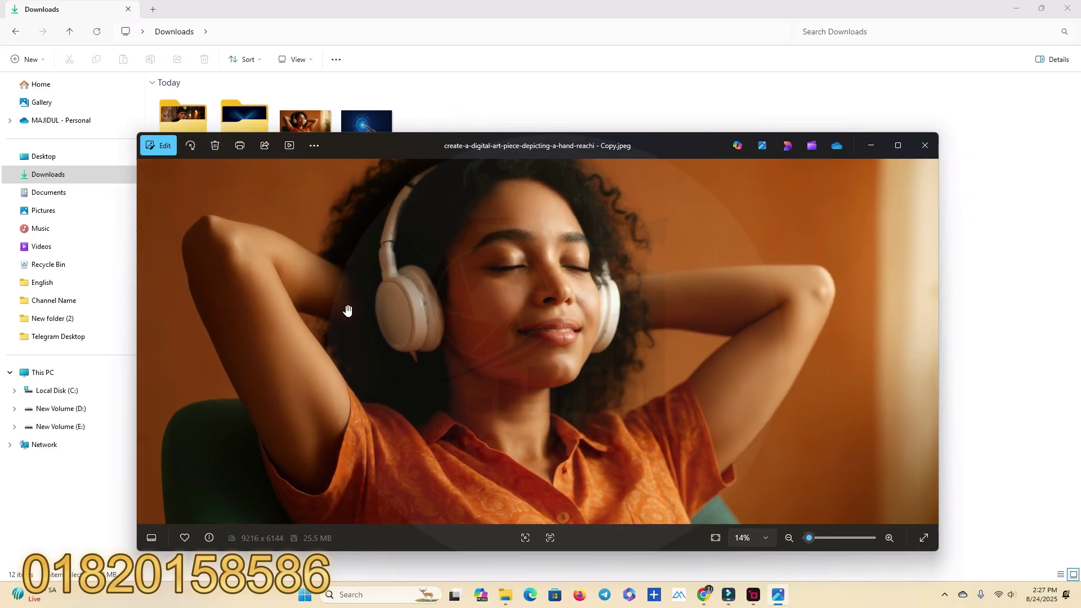
scroll(347, 311, down, 1)
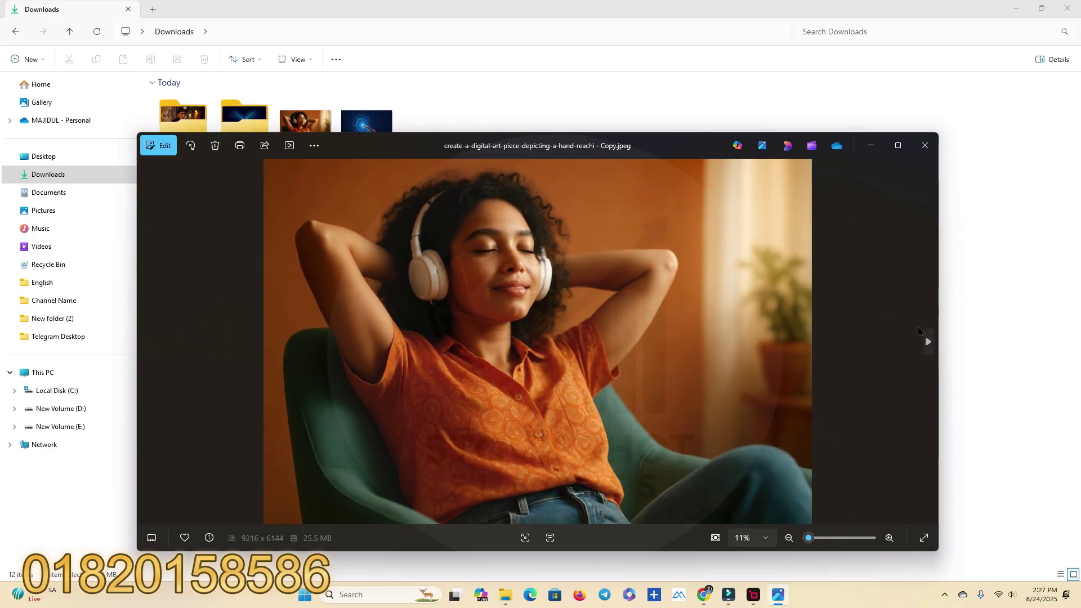
click(927, 342)
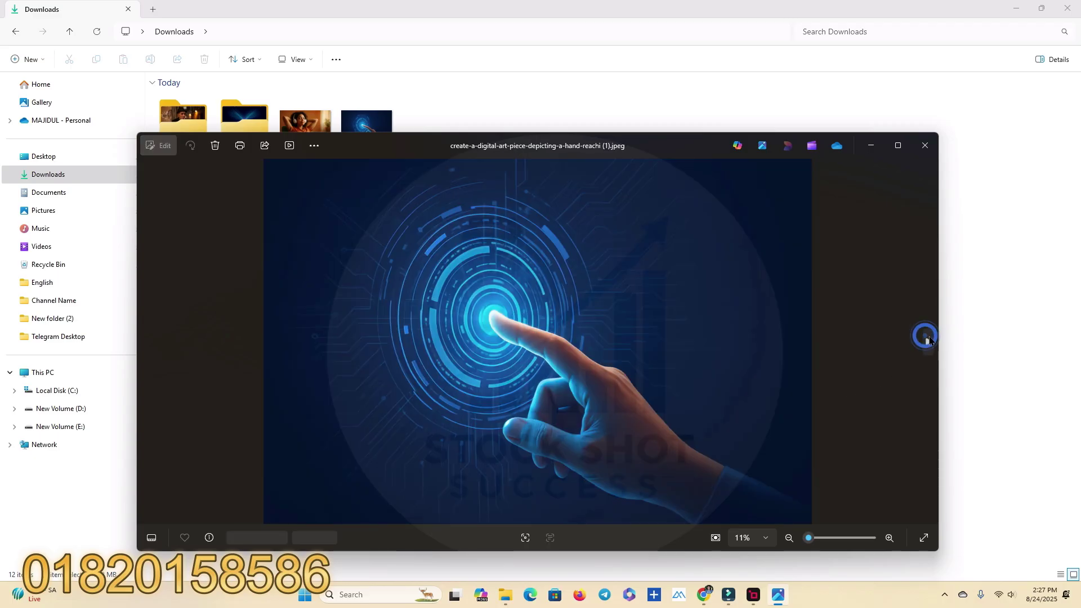
scroll(563, 314, up, 5)
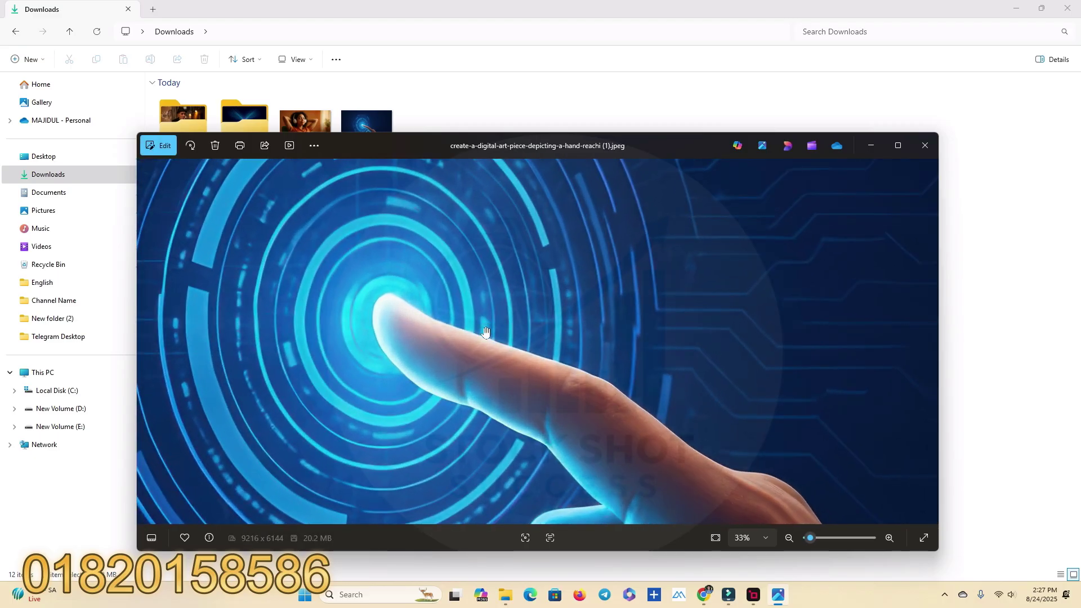
scroll(357, 265, up, 5)
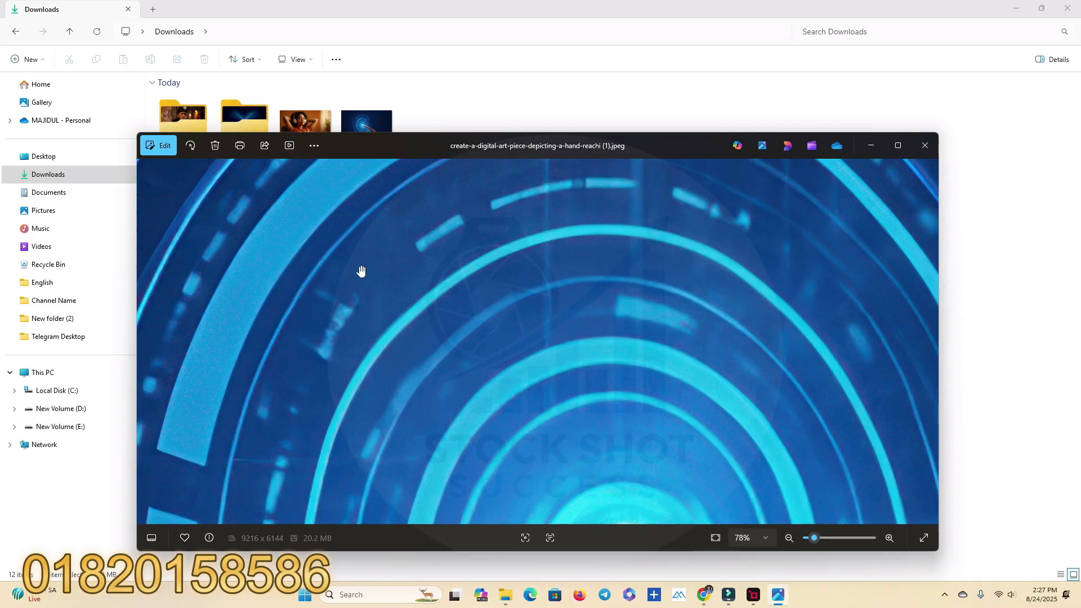
scroll(339, 295, down, 1)
scroll(642, 258, down, 8)
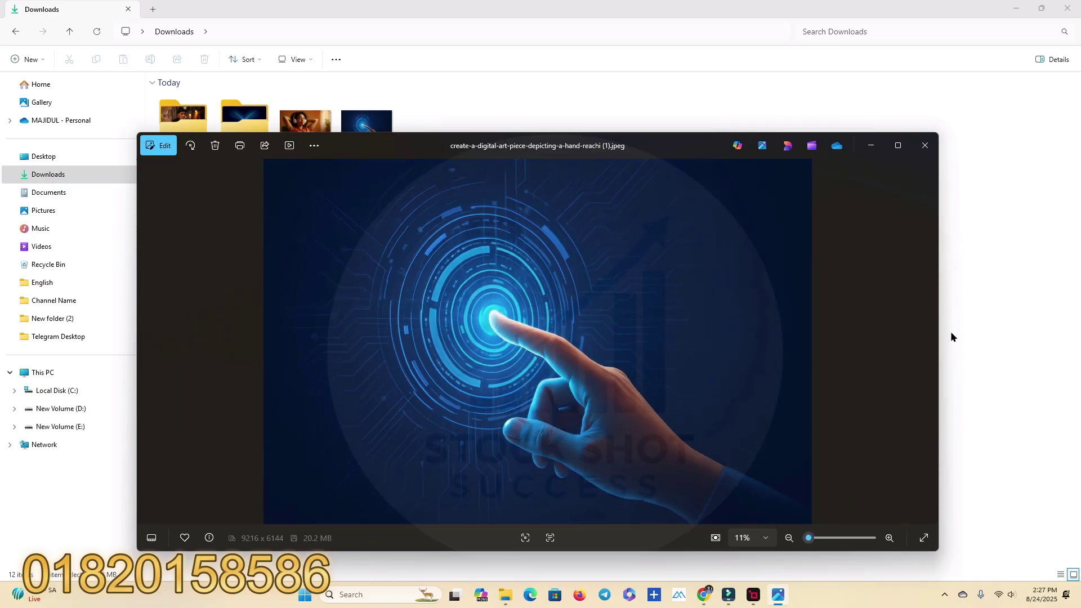
click(925, 145)
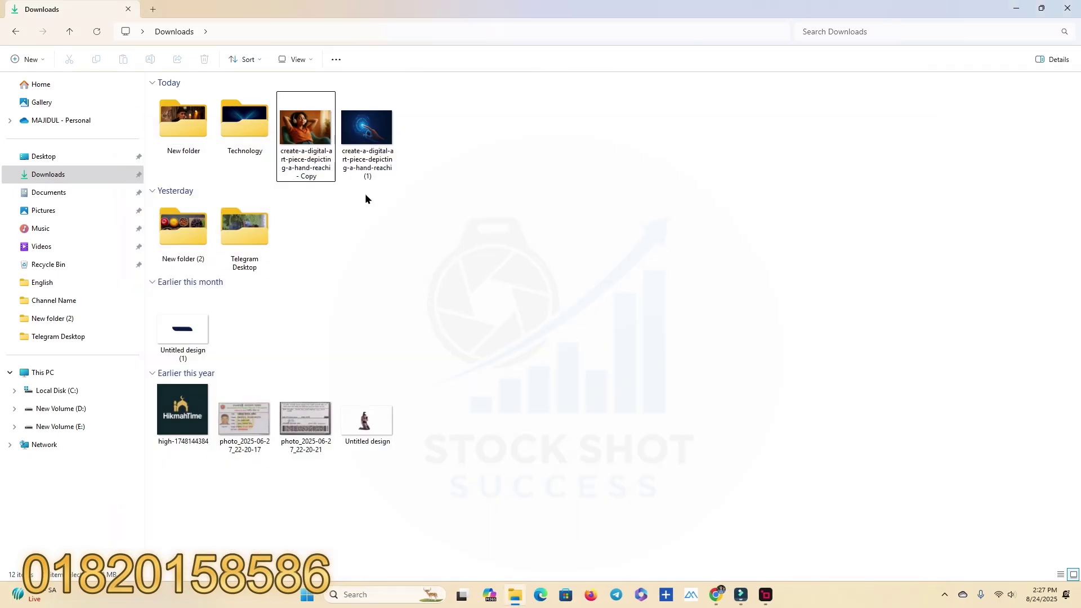
Switch to Robi Metadata in Chrome, upload the two remaining upscaled images from Downloads, and generate their metadata
click(726, 591)
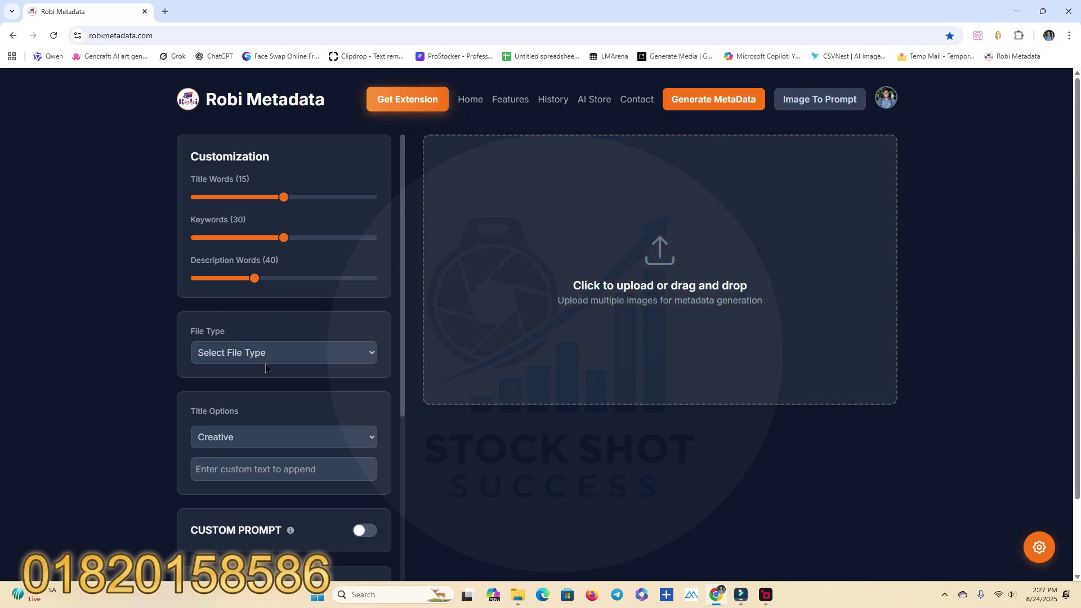
click(658, 256)
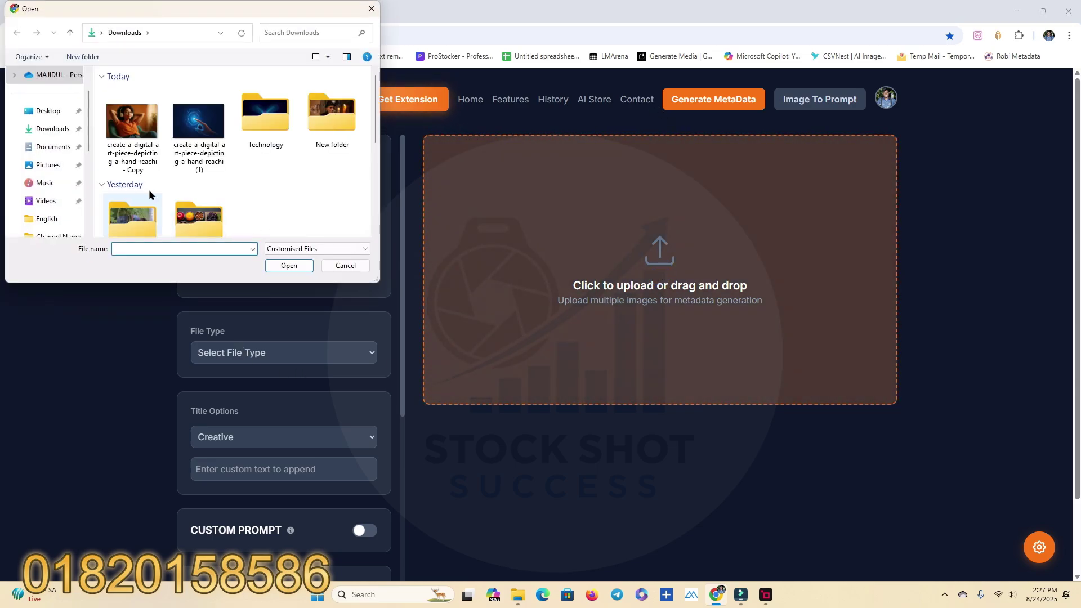
click(220, 119)
ctrl+click(149, 157)
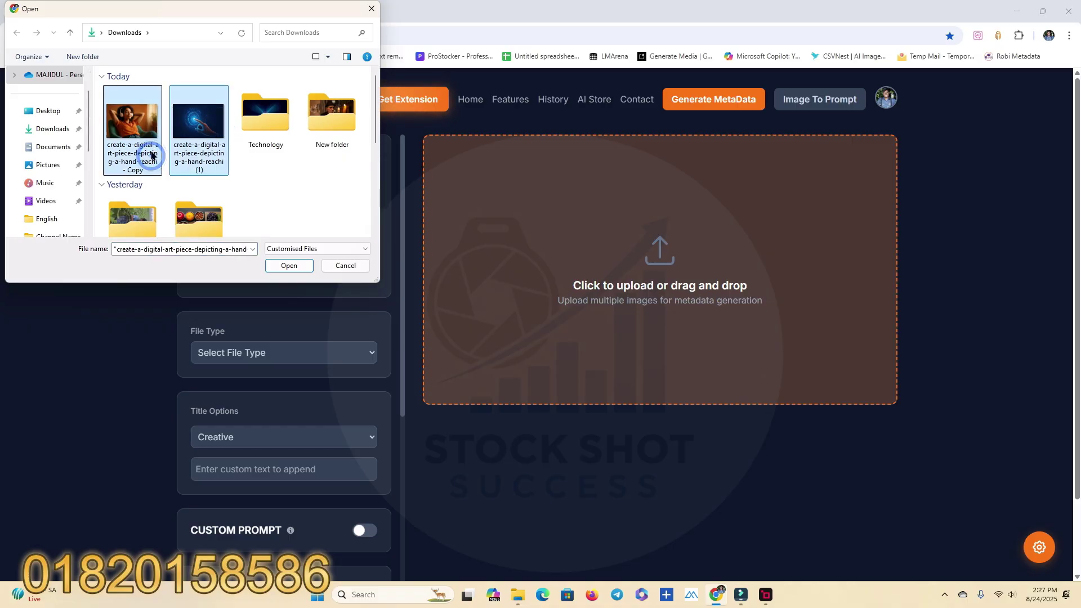
click(289, 266)
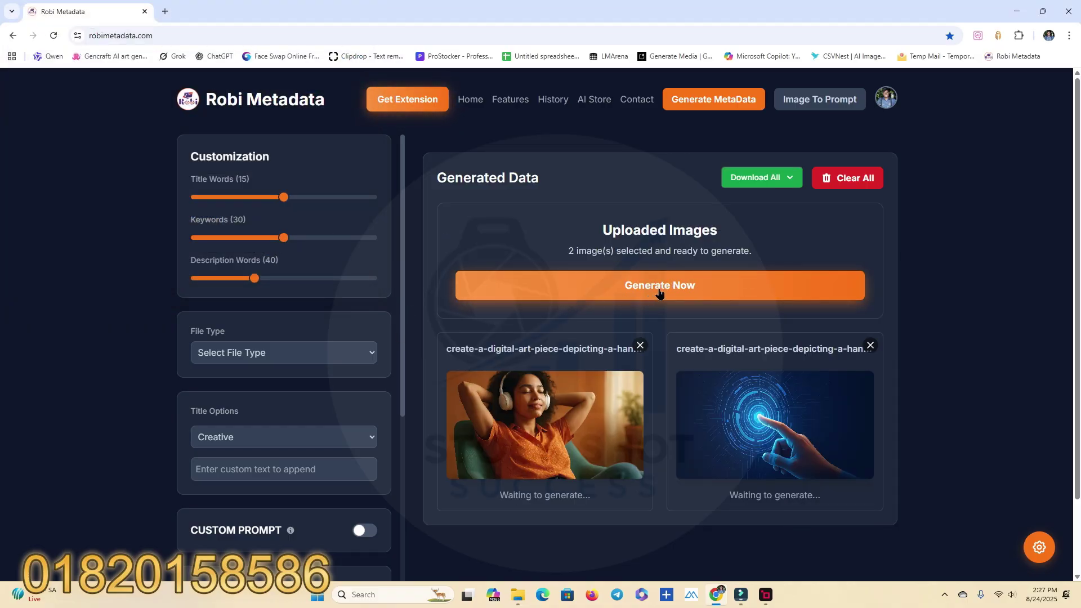
click(660, 286)
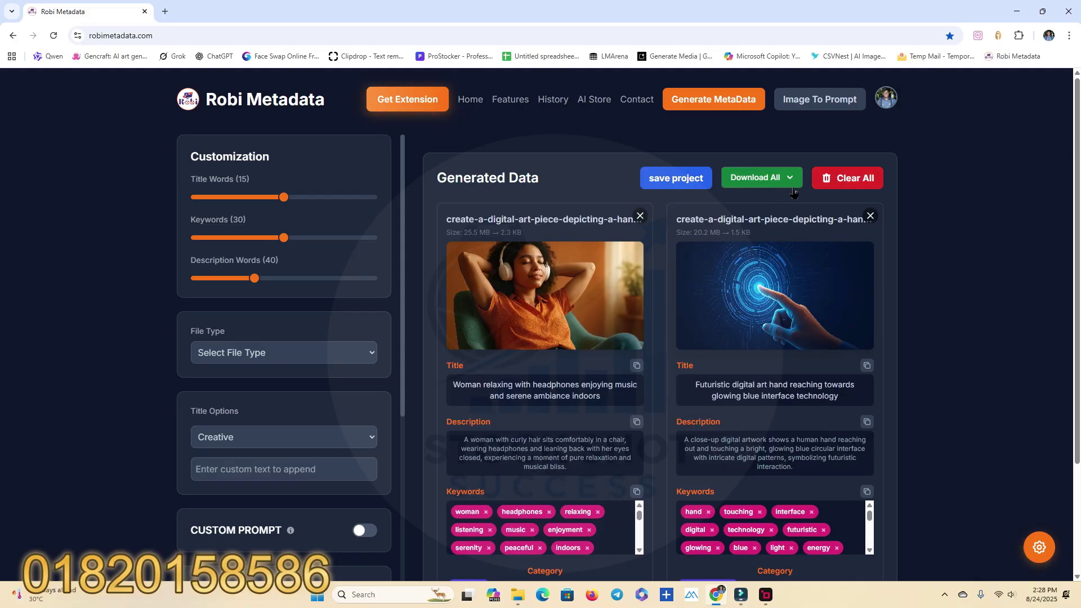
Download the generated metadata of both images as the CSV file Robi_Metadata in the Downloads folder
click(746, 179)
click(735, 205)
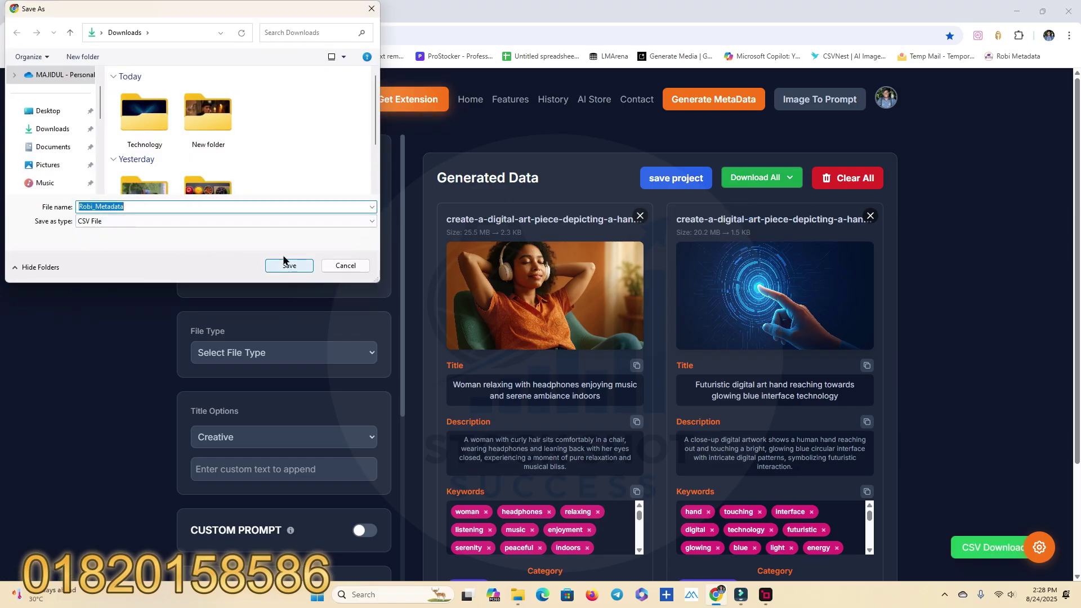
click(282, 263)
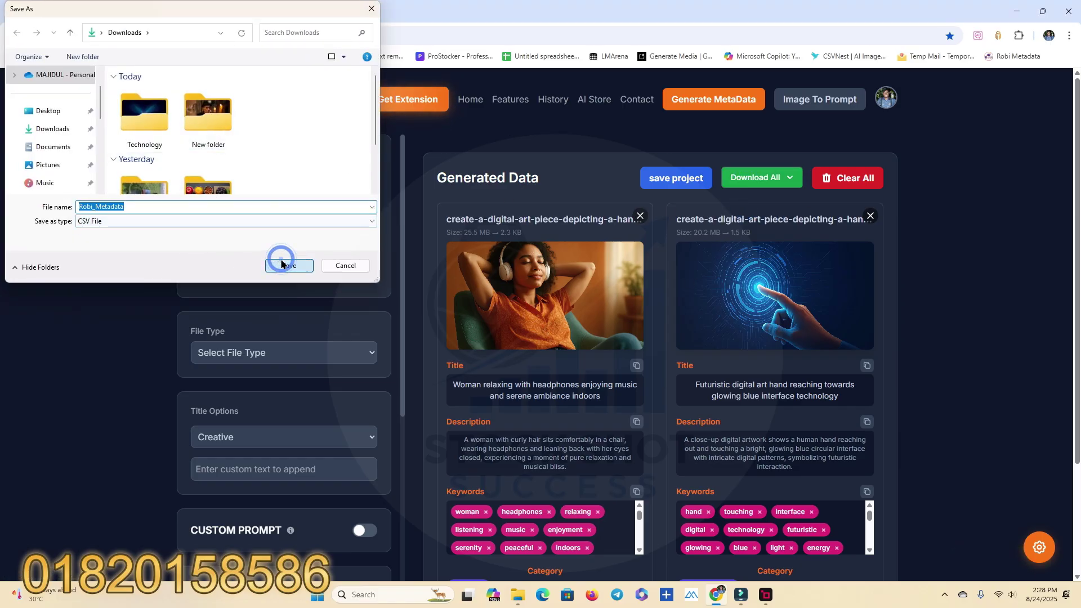
Minimize the browser, dismiss the file error in Topaz Gigapixel AI, and close that program
click(1018, 9)
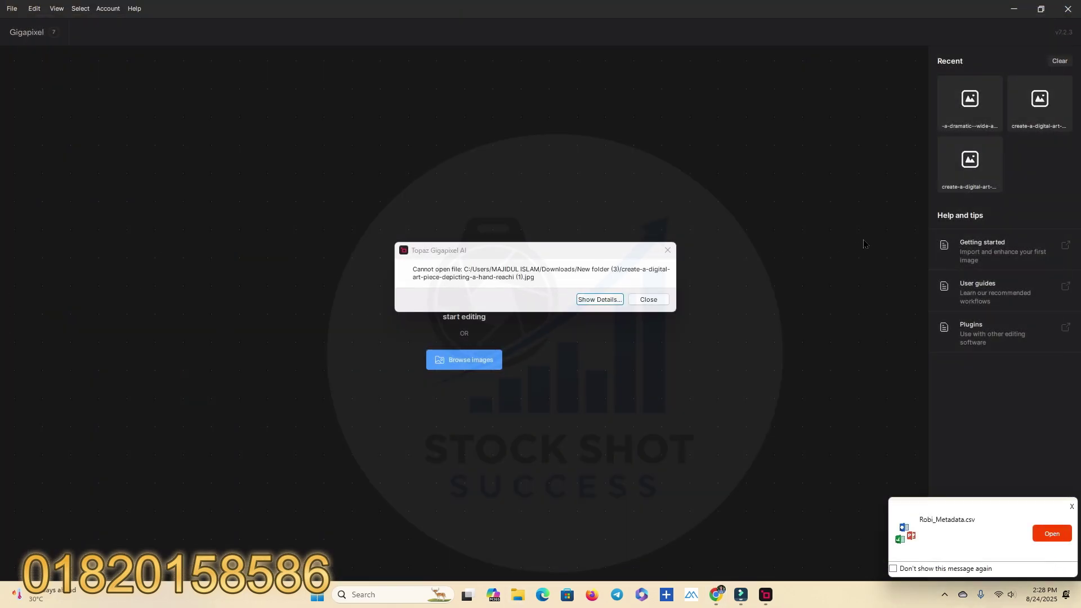
click(648, 299)
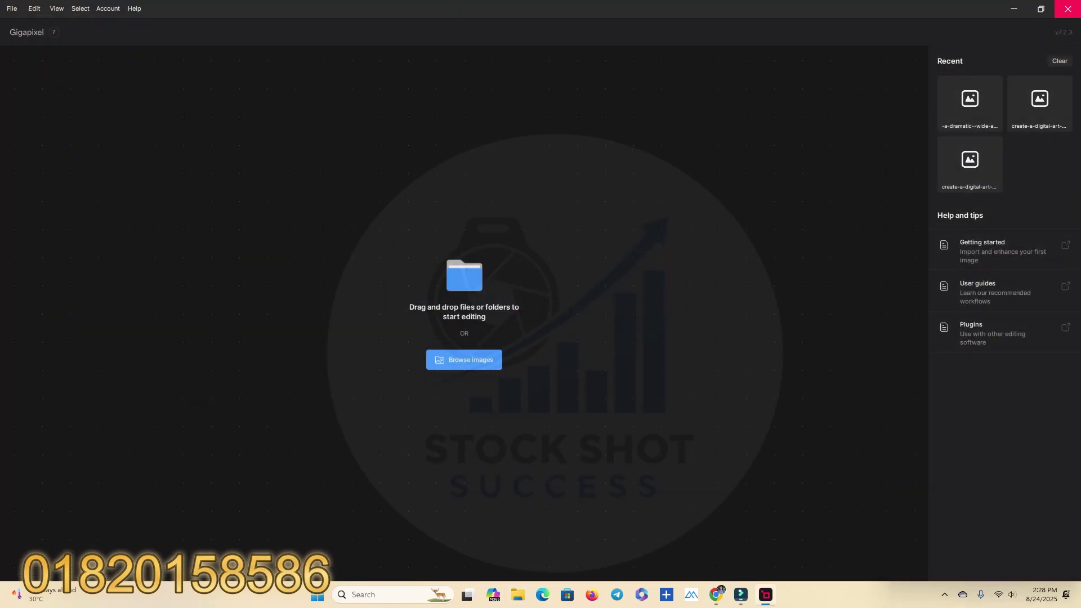
click(1069, 9)
Open the Adobe Stock contributor portfolio in a new maximized Chrome window without restoring old pages, and look over the dashboard
double_click(21, 223)
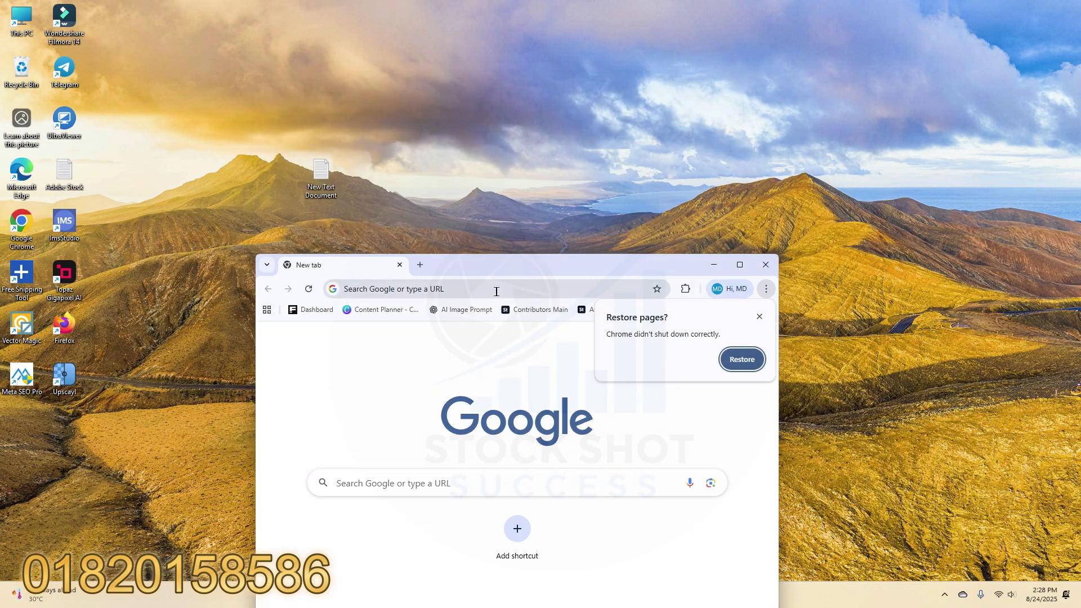
click(539, 313)
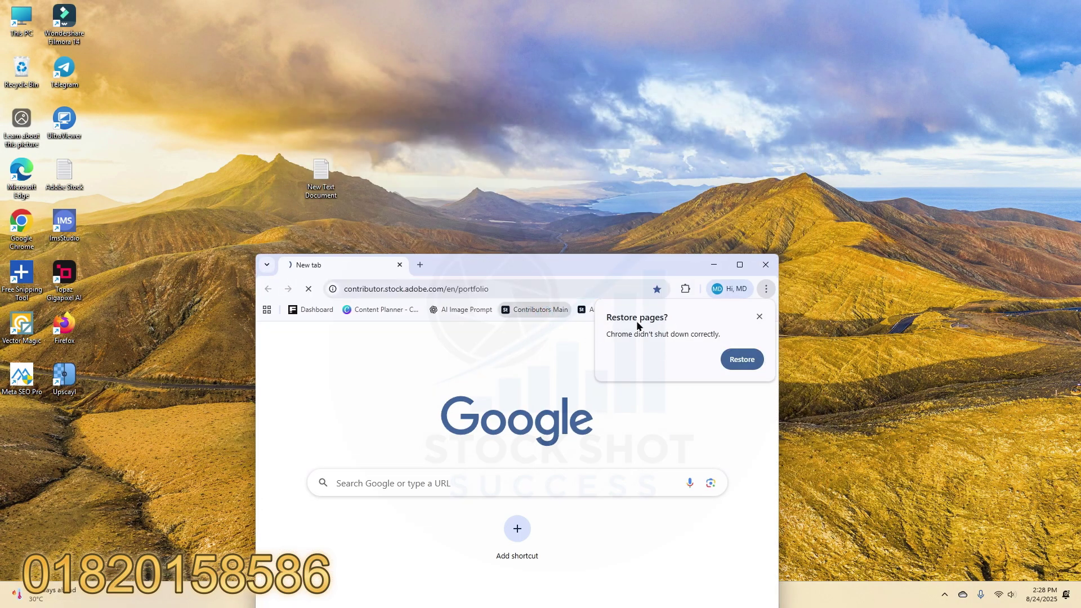
click(758, 316)
click(741, 264)
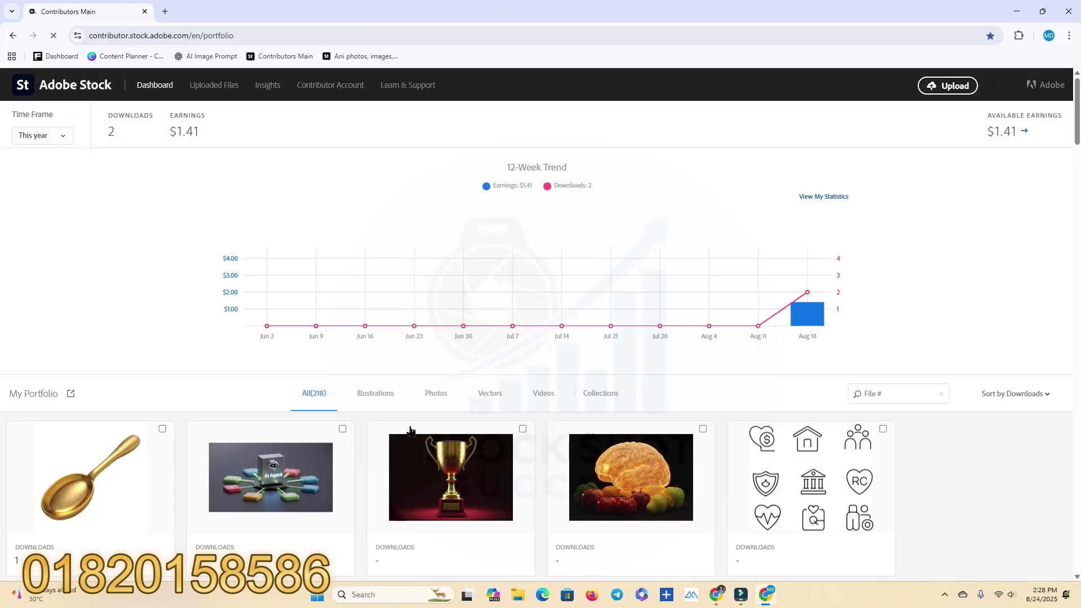
scroll(414, 438, down, 2)
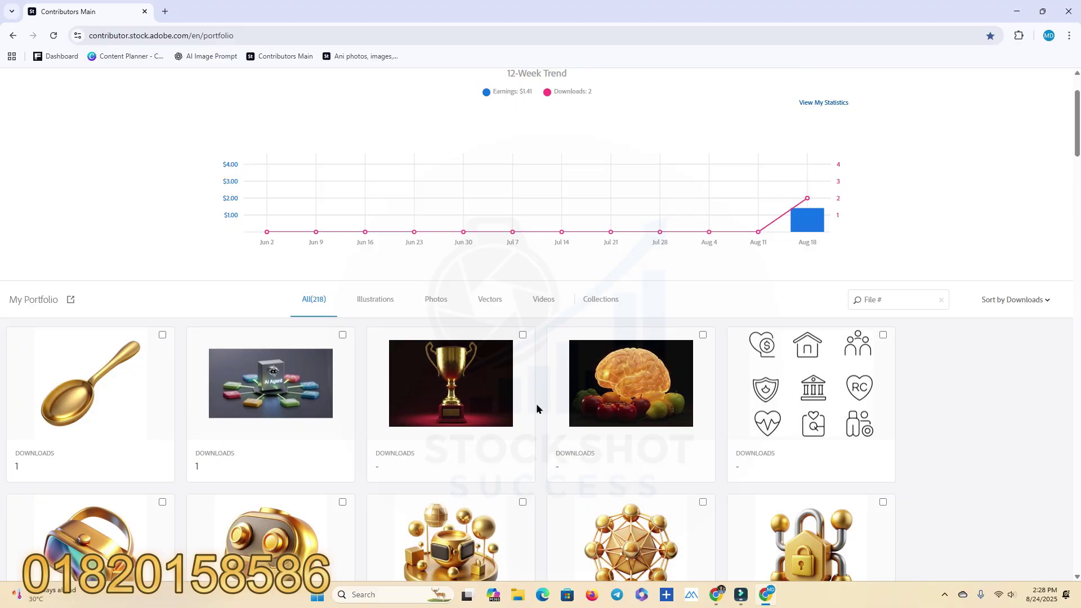
scroll(215, 262, up, 2)
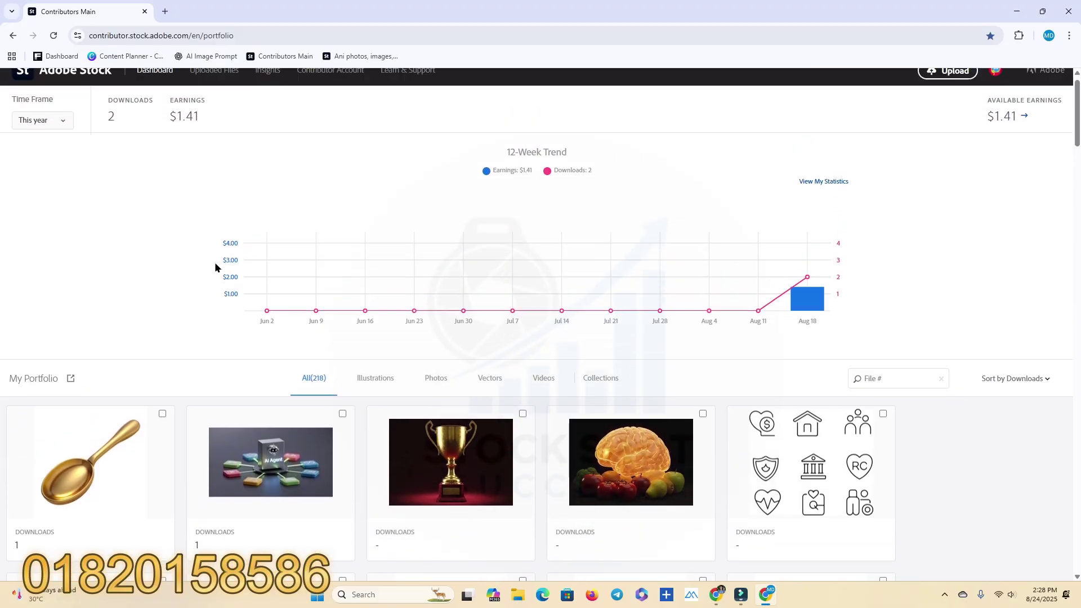
Start a file upload on Adobe Stock and batch-rename the two upscaled images in Downloads with the base name 1
click(948, 86)
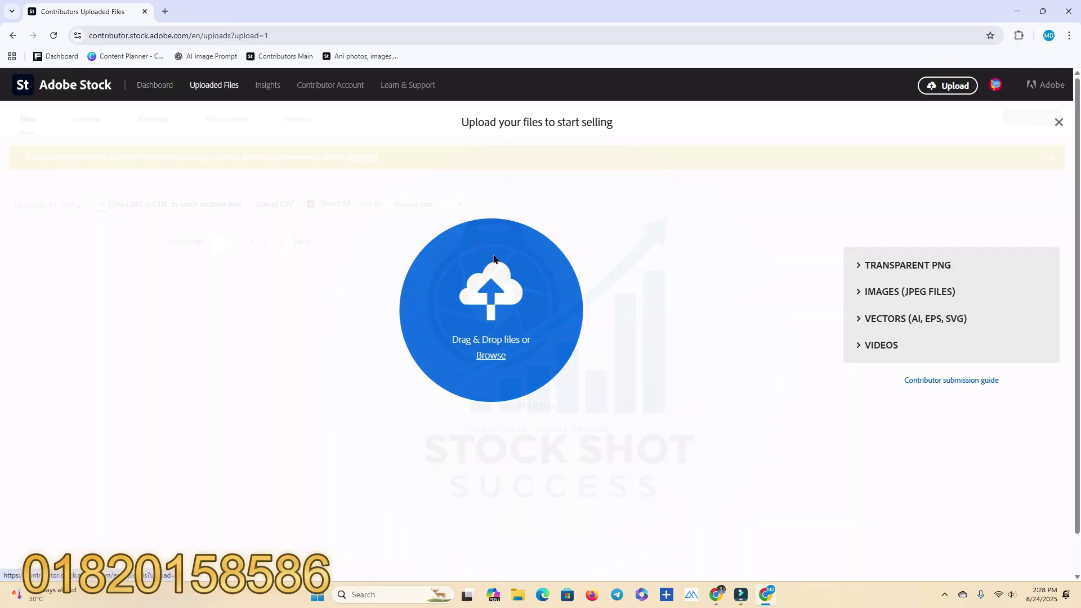
click(493, 355)
click(212, 161)
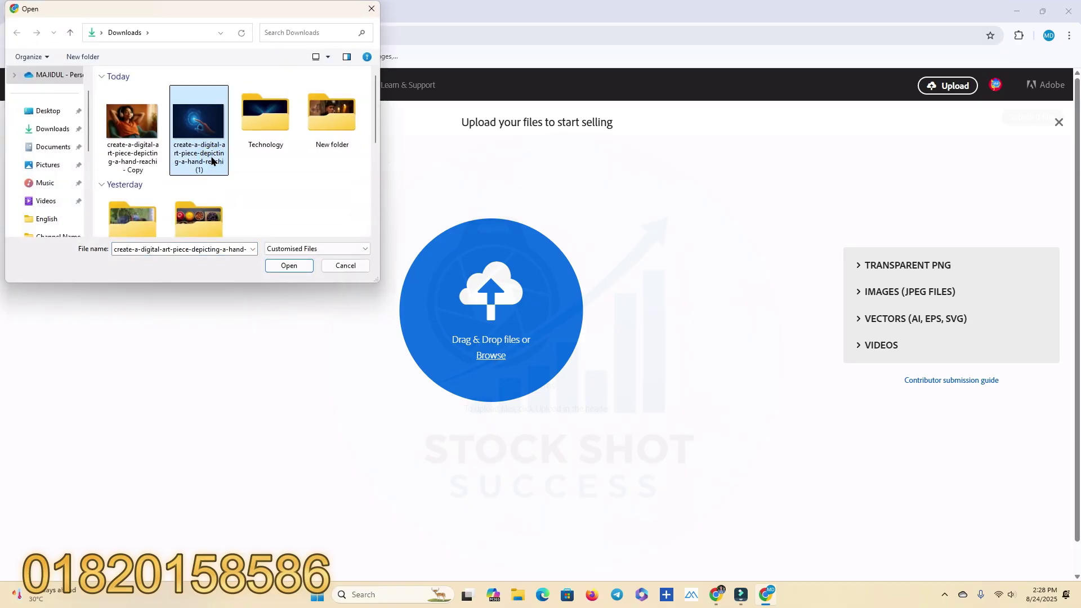
ctrl+click(145, 155)
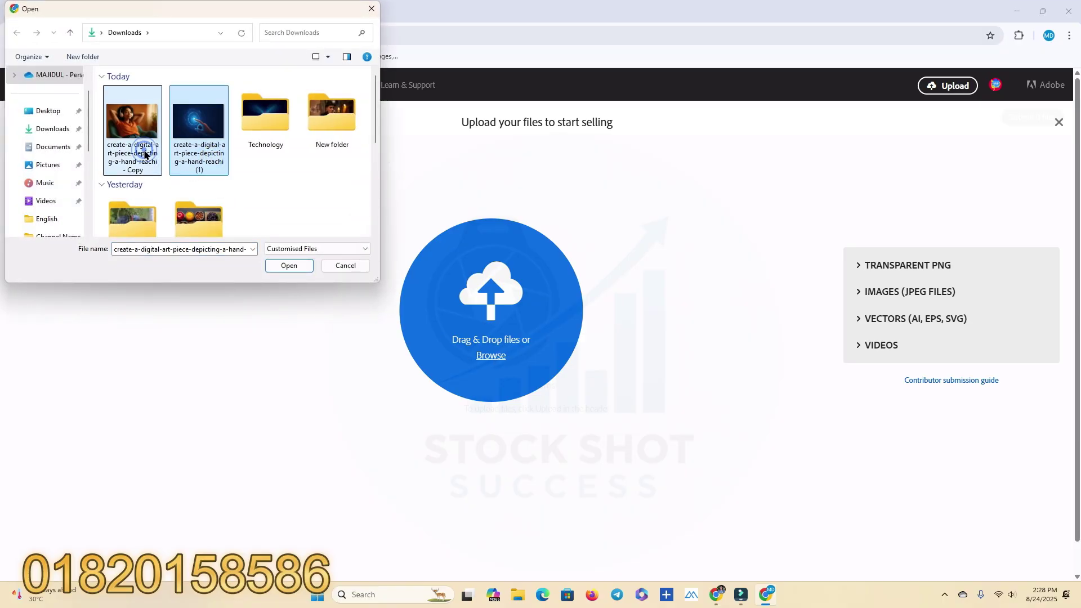
right_click(186, 157)
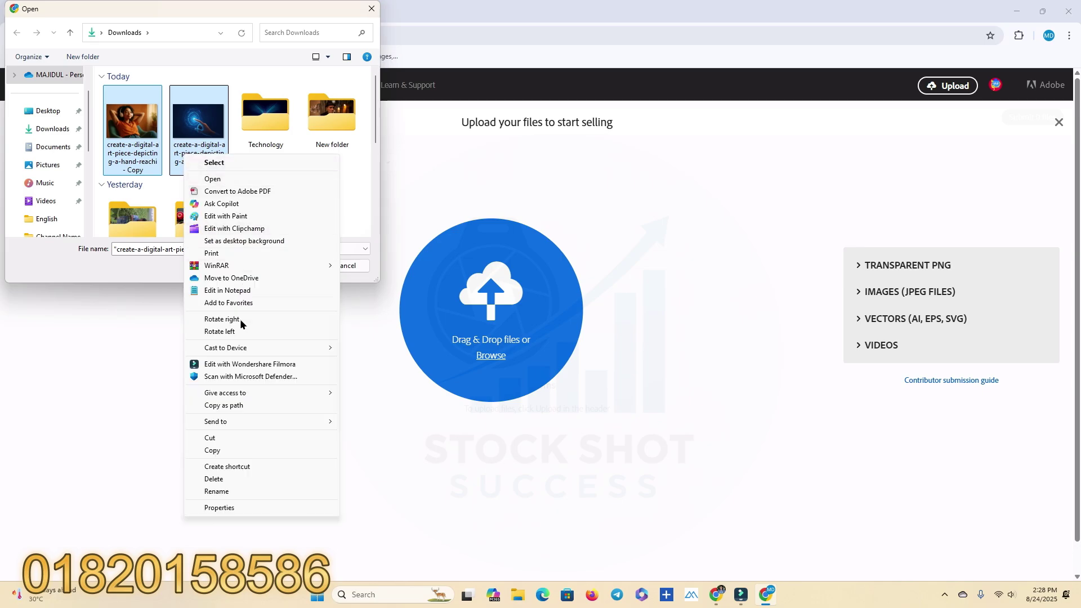
click(236, 491)
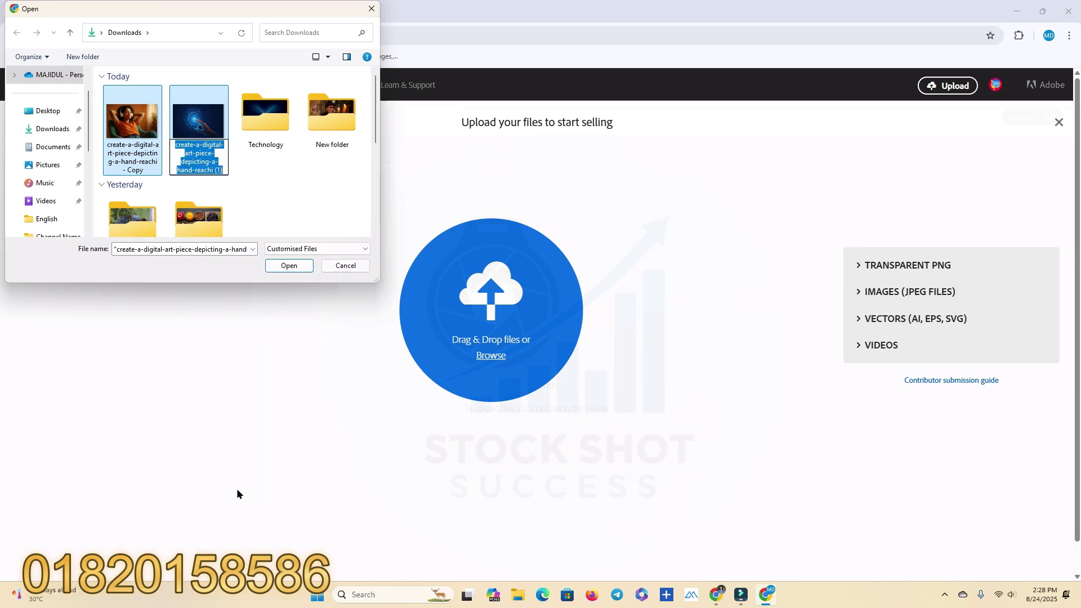
text(1)
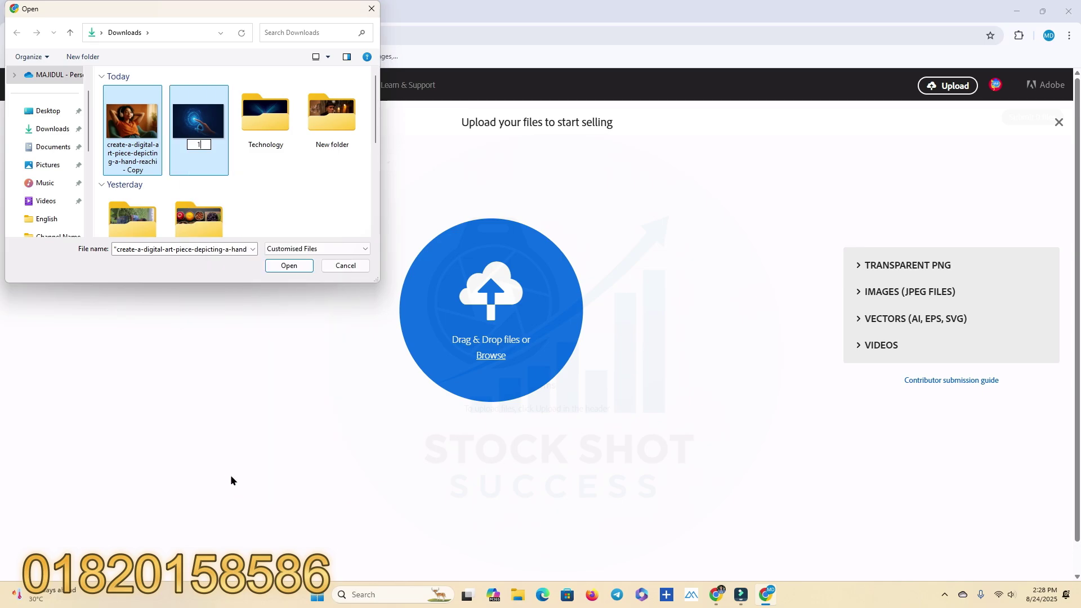
key(Return)
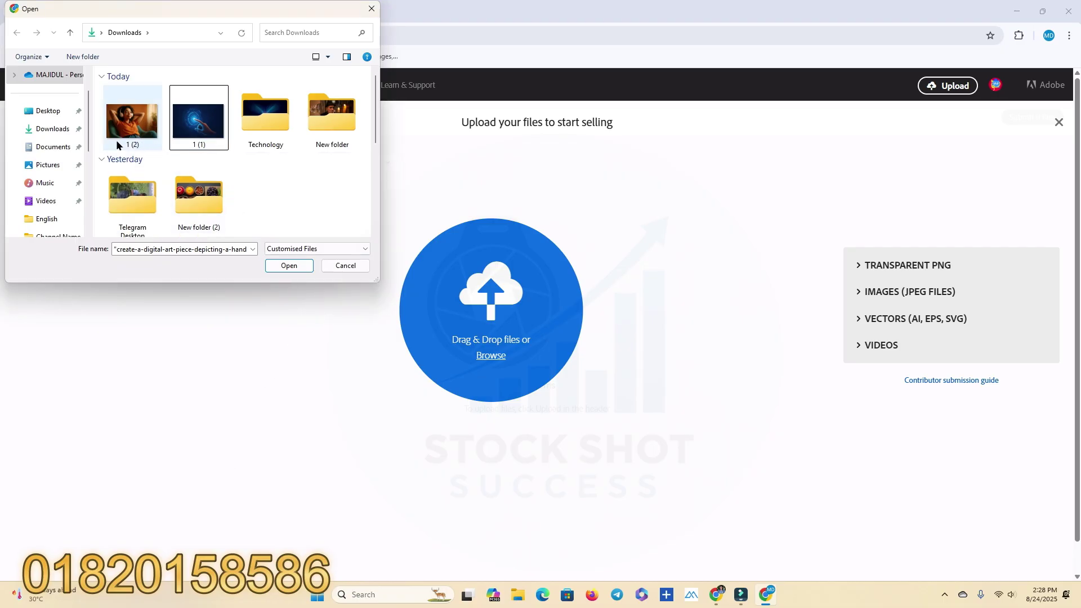
Upload the renamed images 1 (1) and 1 (2) to Adobe Stock
click(135, 121)
ctrl+click(198, 120)
click(289, 265)
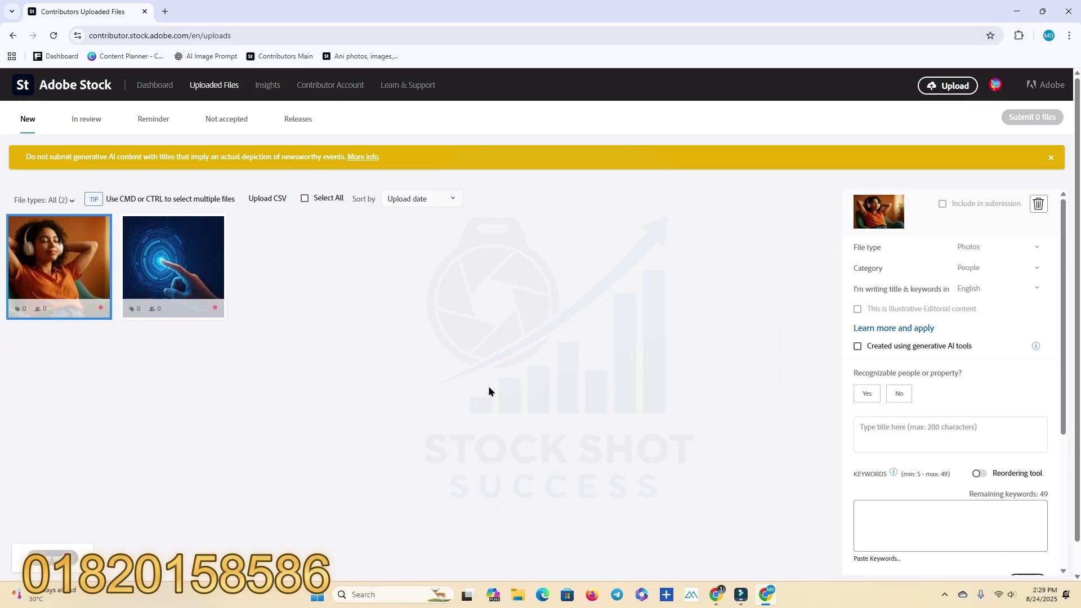
Upload the Robi_Metadata CSV from Downloads to Adobe Stock and refresh the files to apply its metadata
click(272, 201)
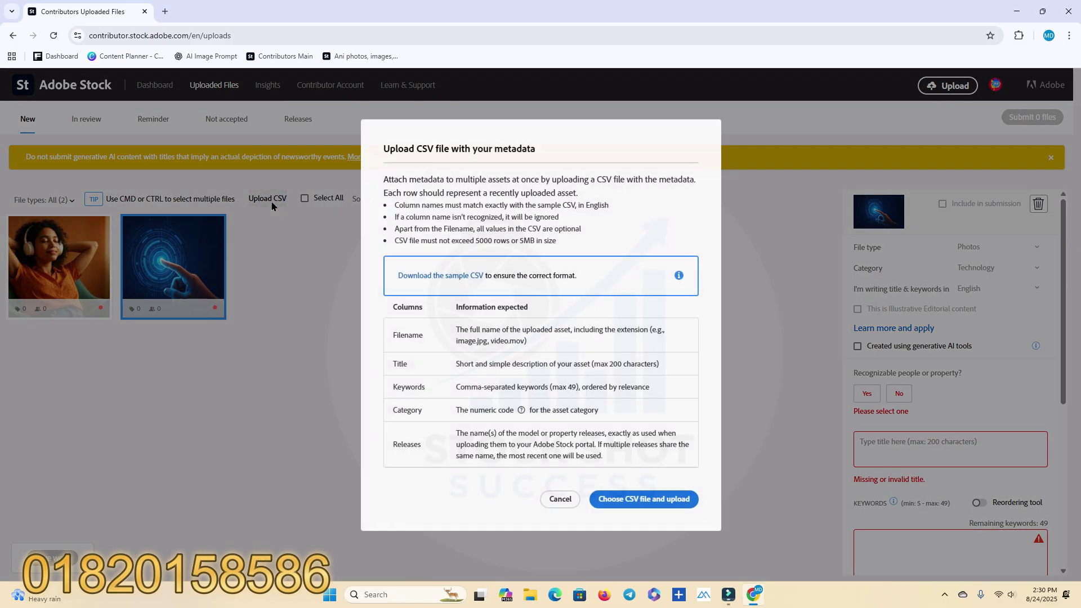
click(624, 506)
click(132, 117)
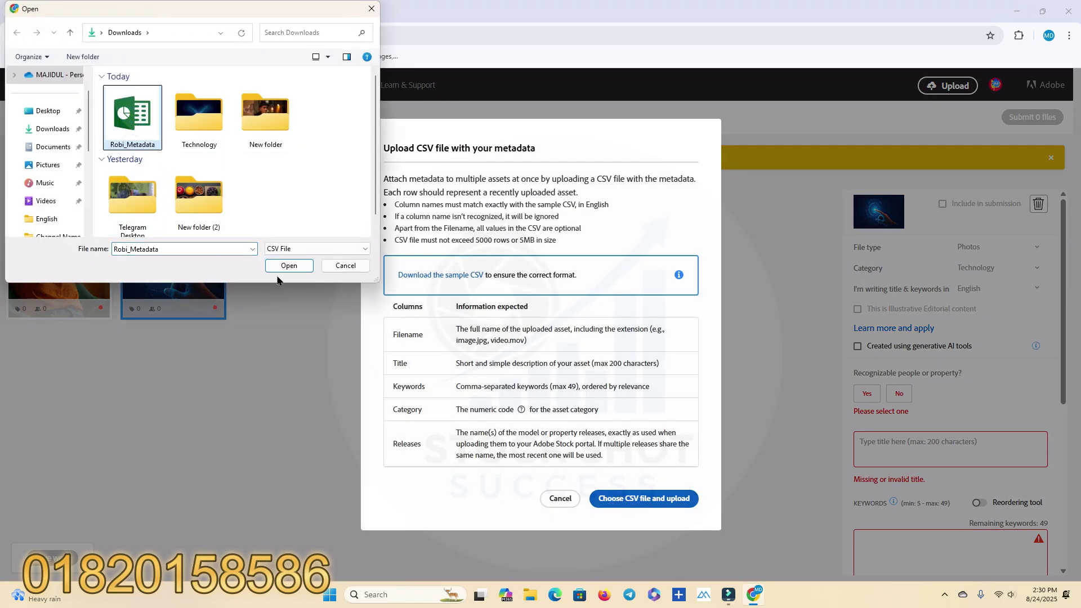
click(291, 267)
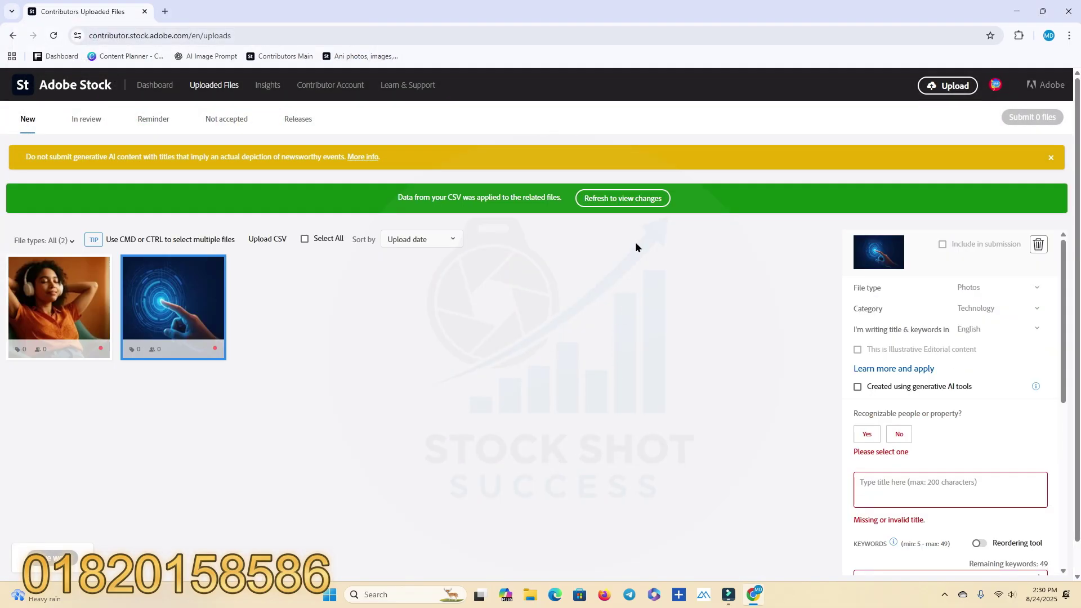
click(635, 202)
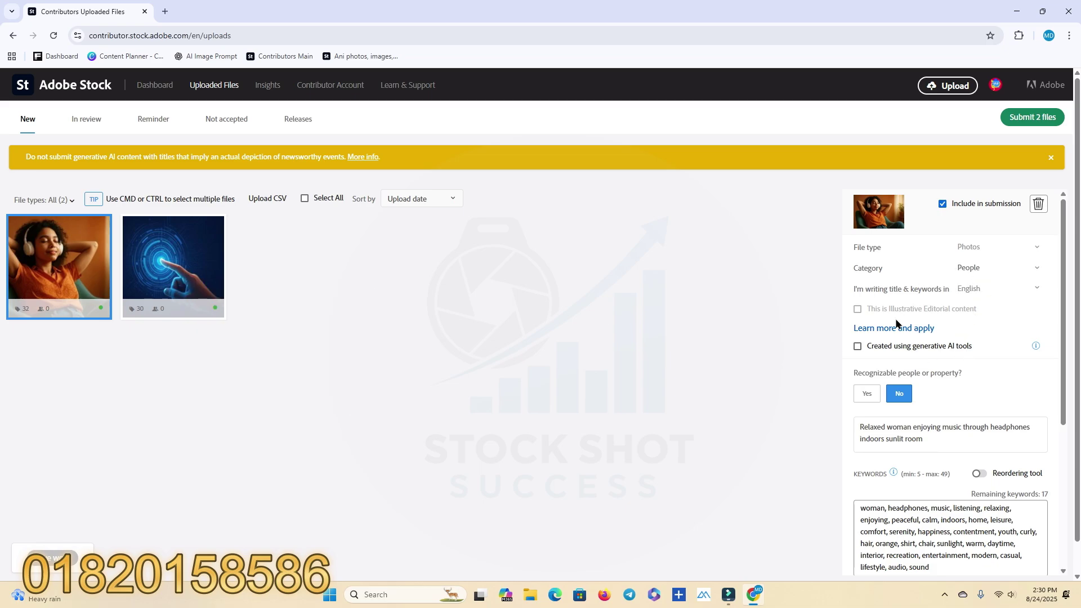
Mark the headphones woman image as created using generative AI tools, with fictional people and property, and look over its title and keywords
click(885, 345)
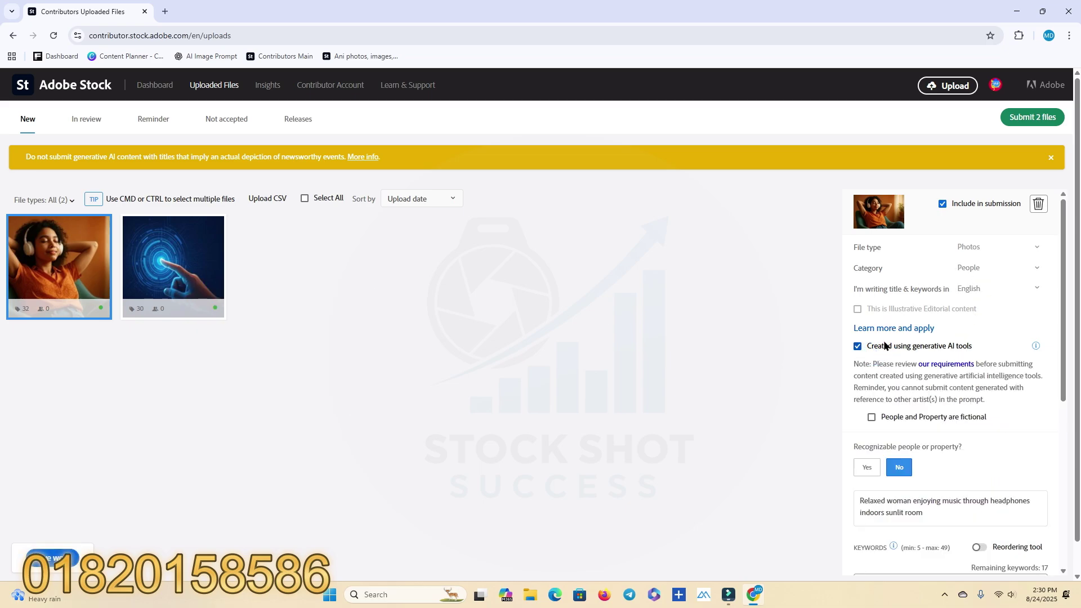
scroll(895, 330, down, 2)
click(893, 305)
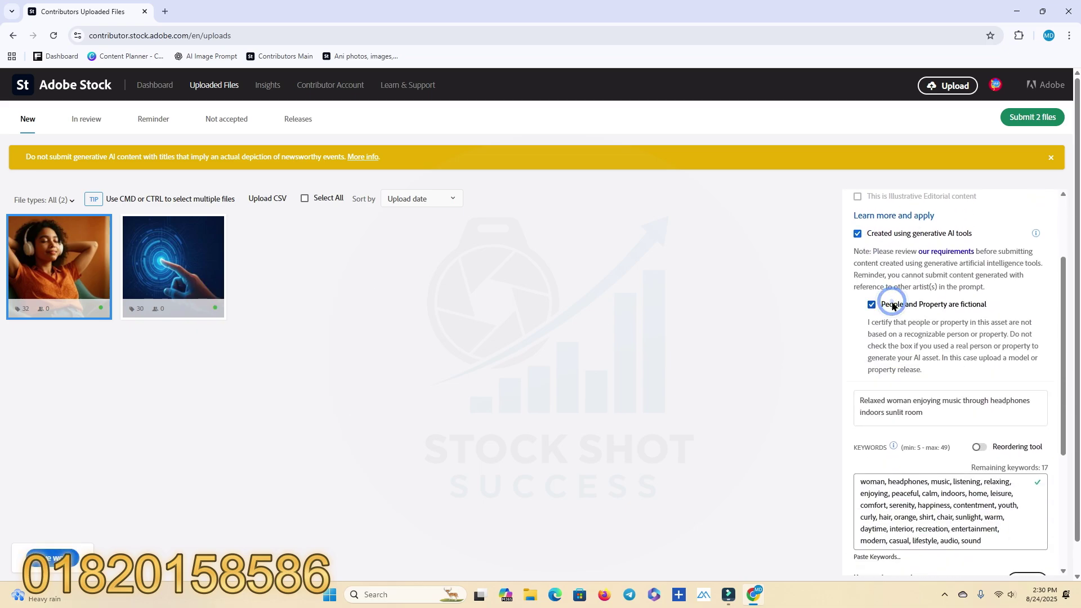
scroll(949, 306, down, 2)
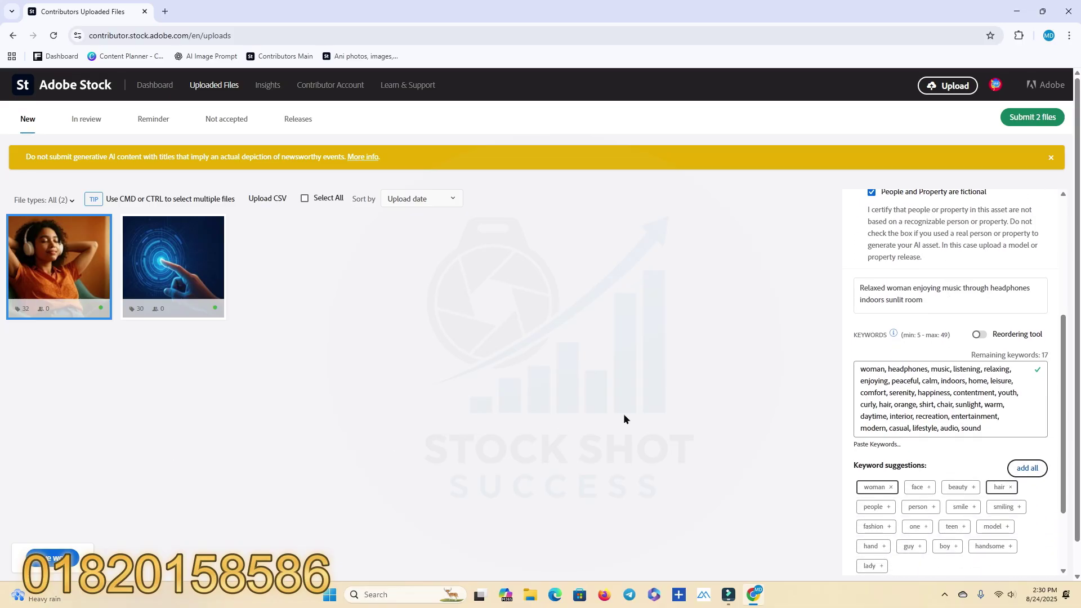
scroll(624, 419, down, 2)
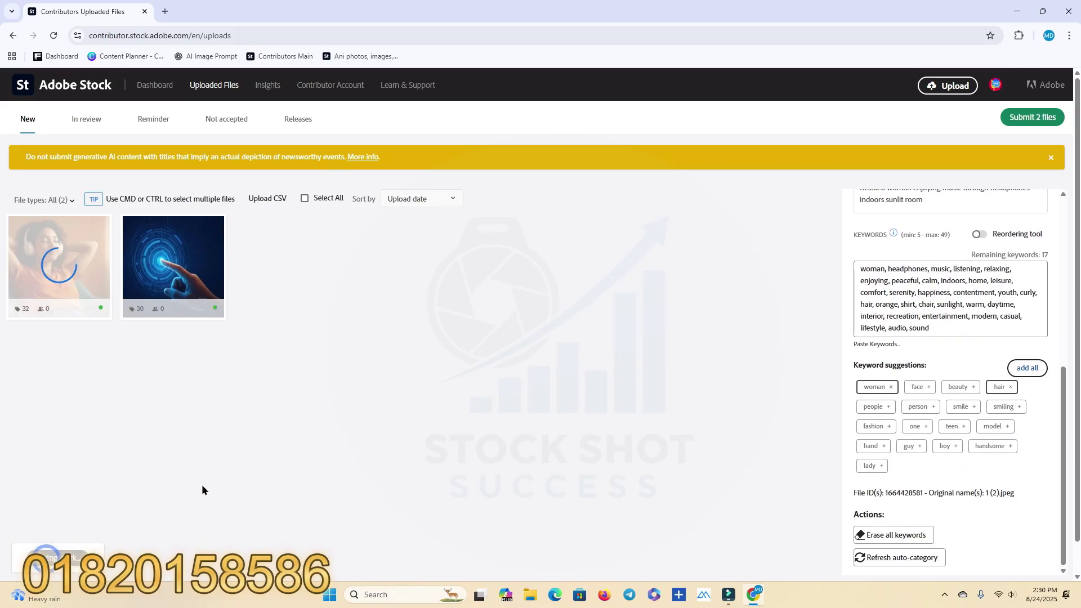
scroll(1048, 379, up, 6)
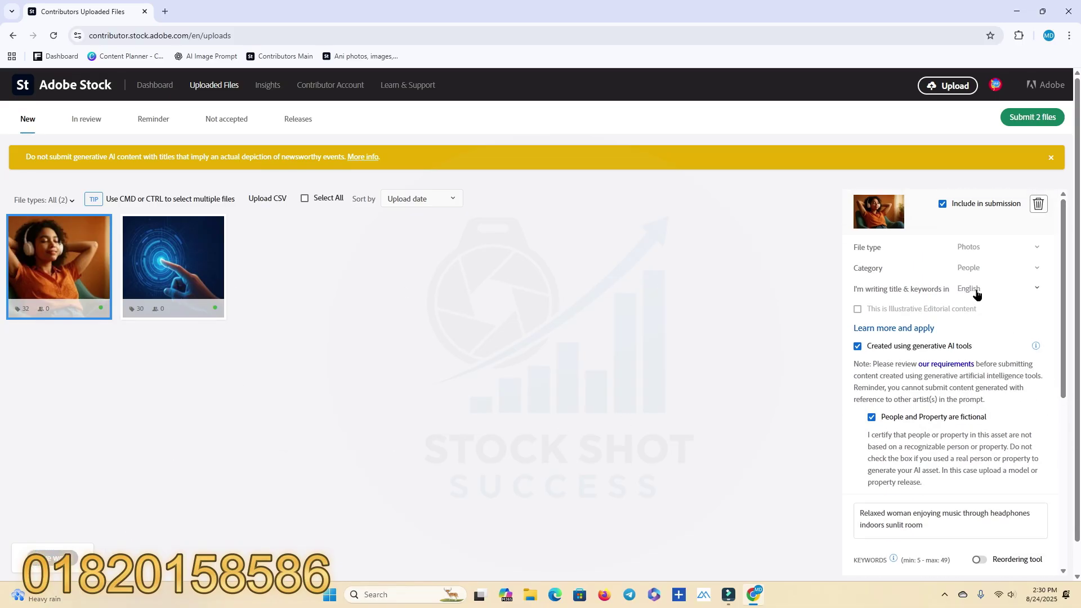
Mark the digital fingerprint image as created using generative AI tools, with fictional people and property
key(Right)
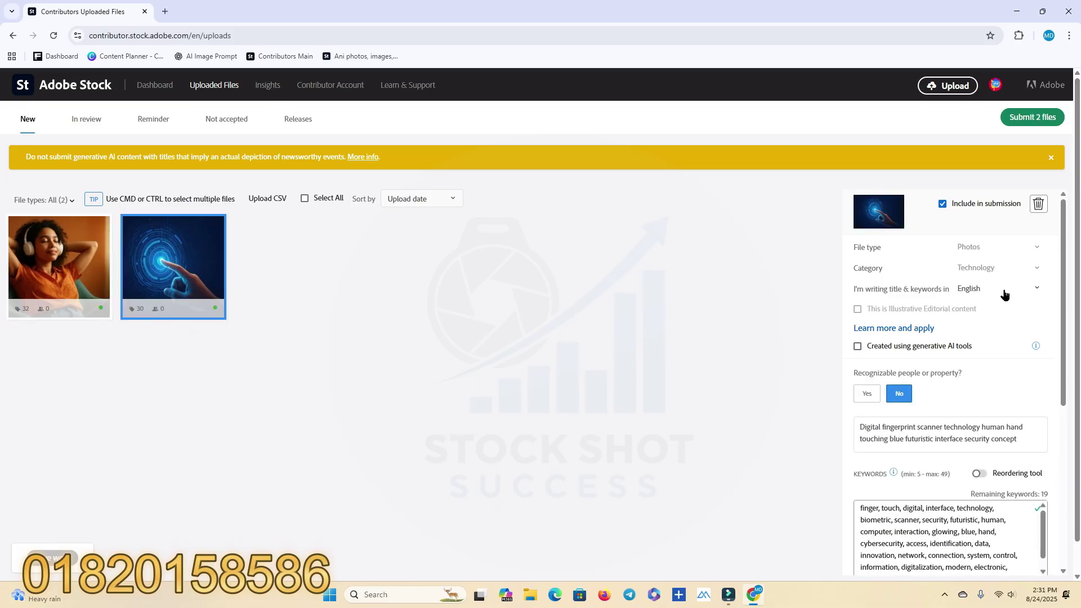
click(913, 347)
click(897, 417)
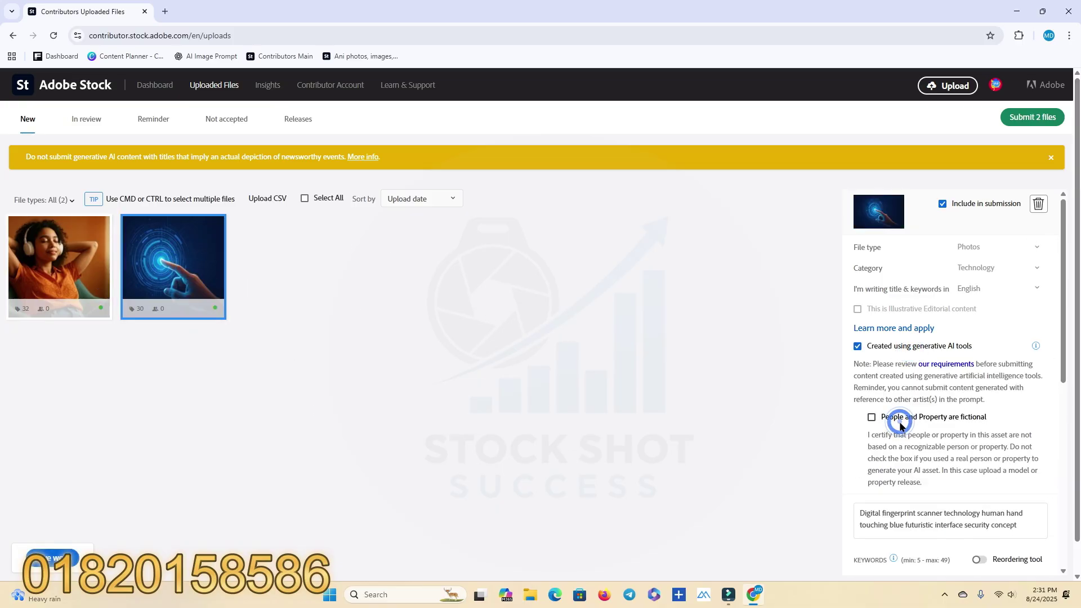
scroll(896, 451, down, 2)
scroll(941, 460, up, 2)
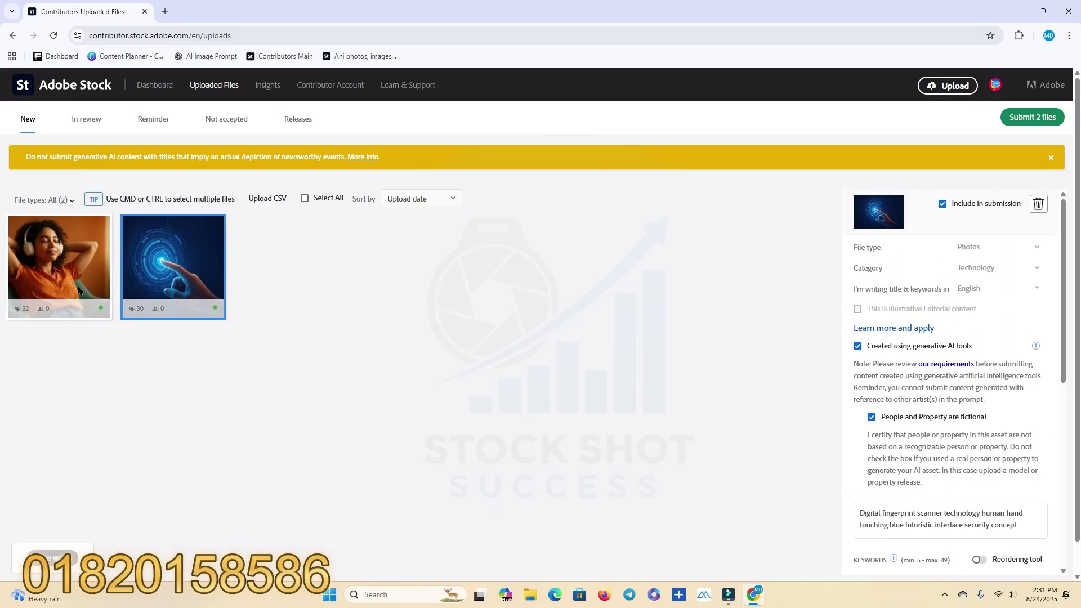
Check the metadata of both images, then start submitting the two files and accept both terms and conditions statements
click(59, 265)
scroll(952, 394, down, 3)
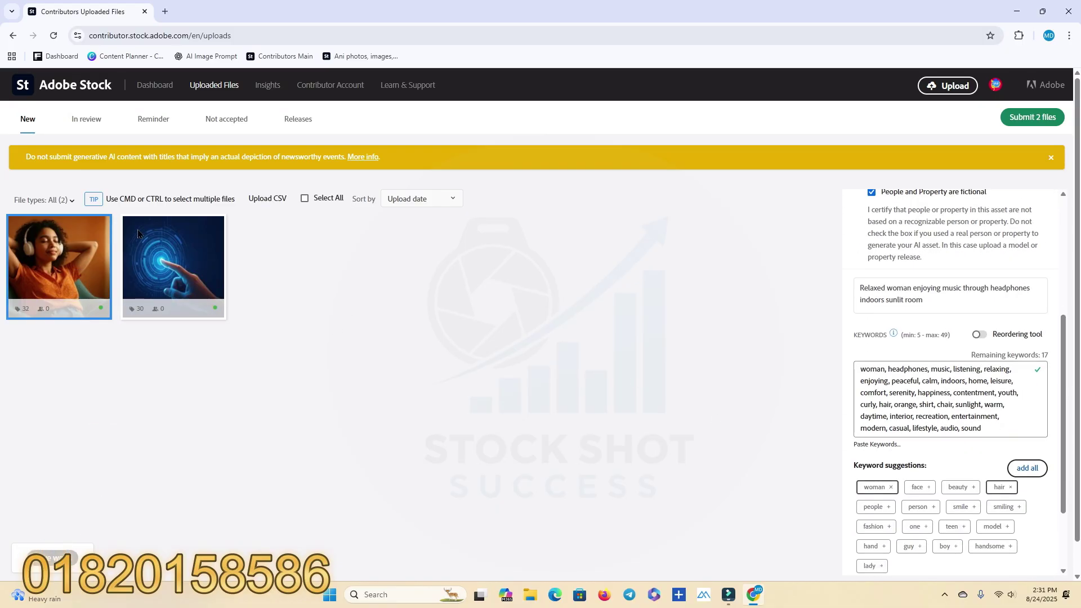
click(156, 246)
scroll(1055, 364, down, 3)
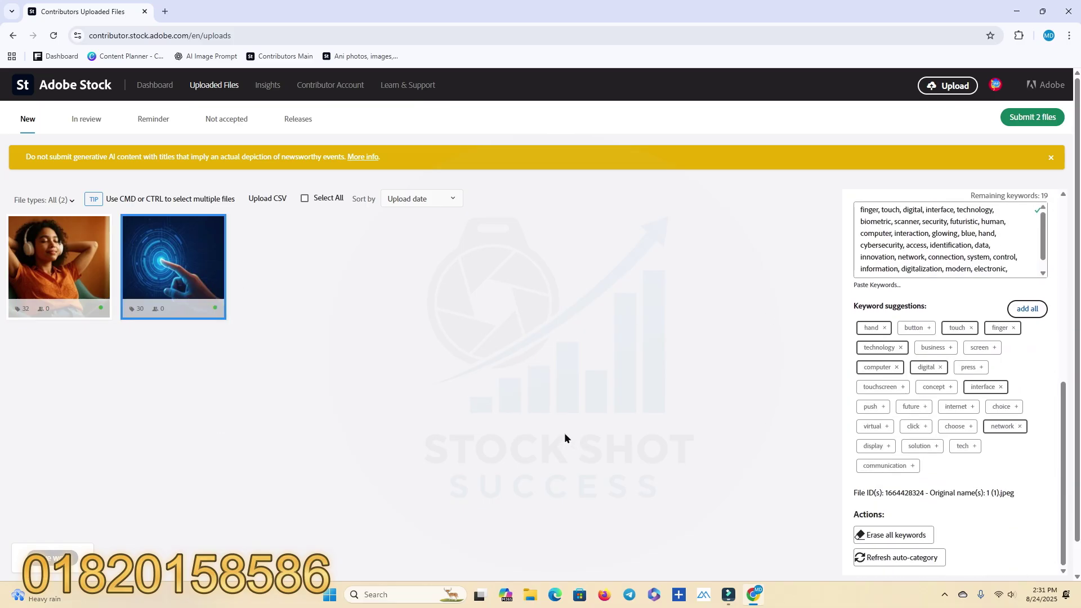
click(1033, 116)
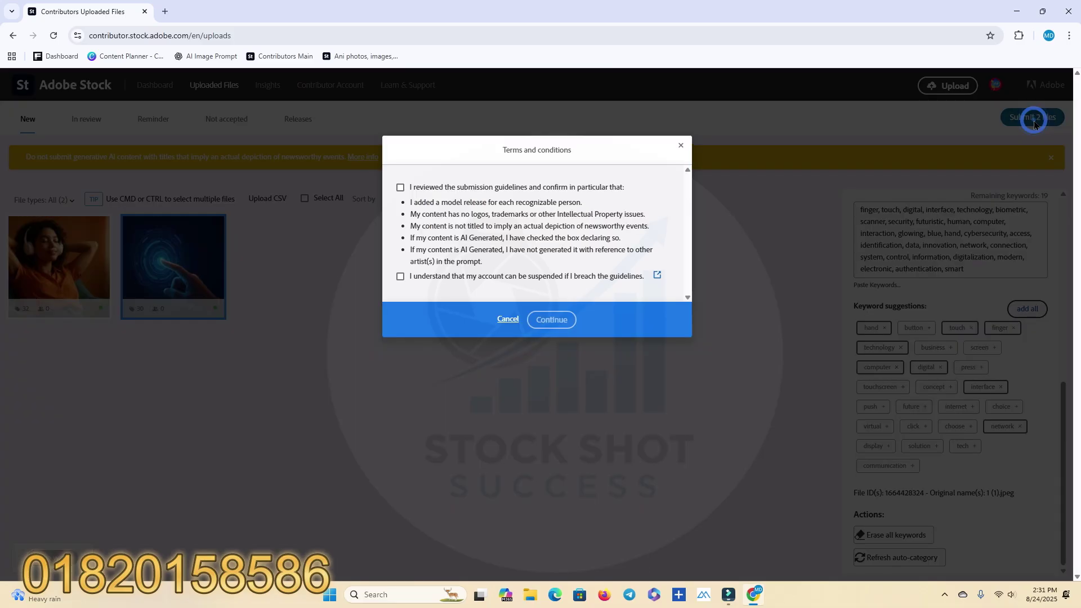
click(567, 278)
click(508, 187)
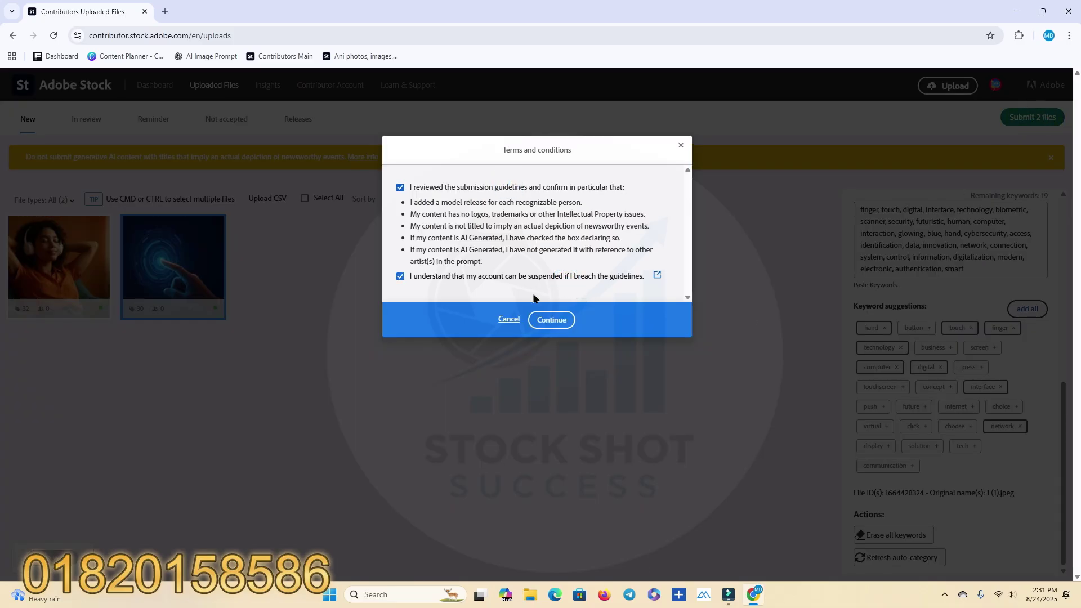
click(549, 320)
Complete the human verification by selecting all four images containing a cat
click(455, 279)
click(516, 254)
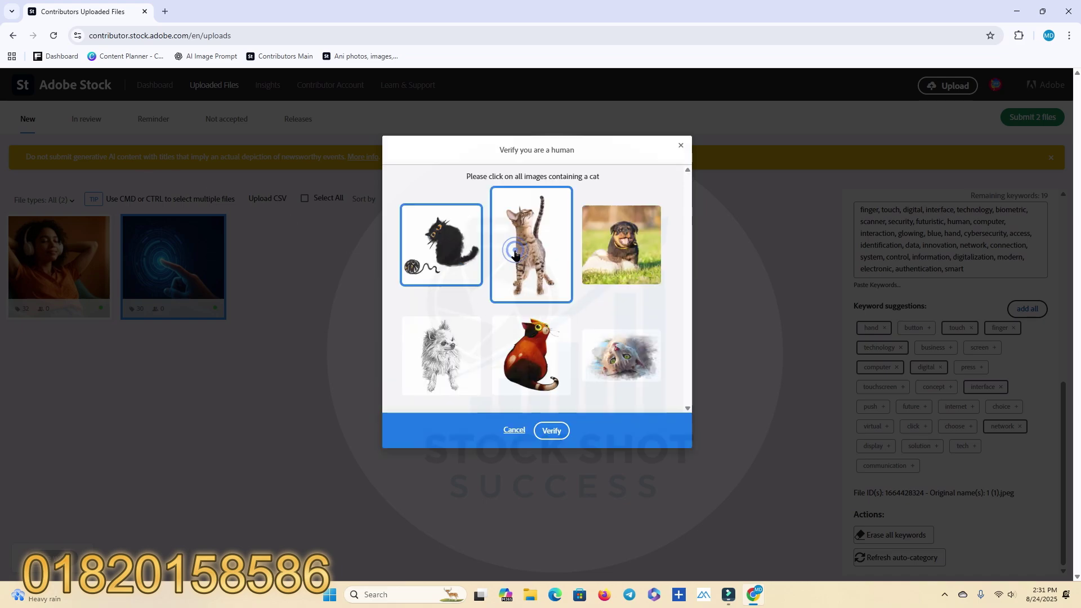
click(604, 370)
click(552, 370)
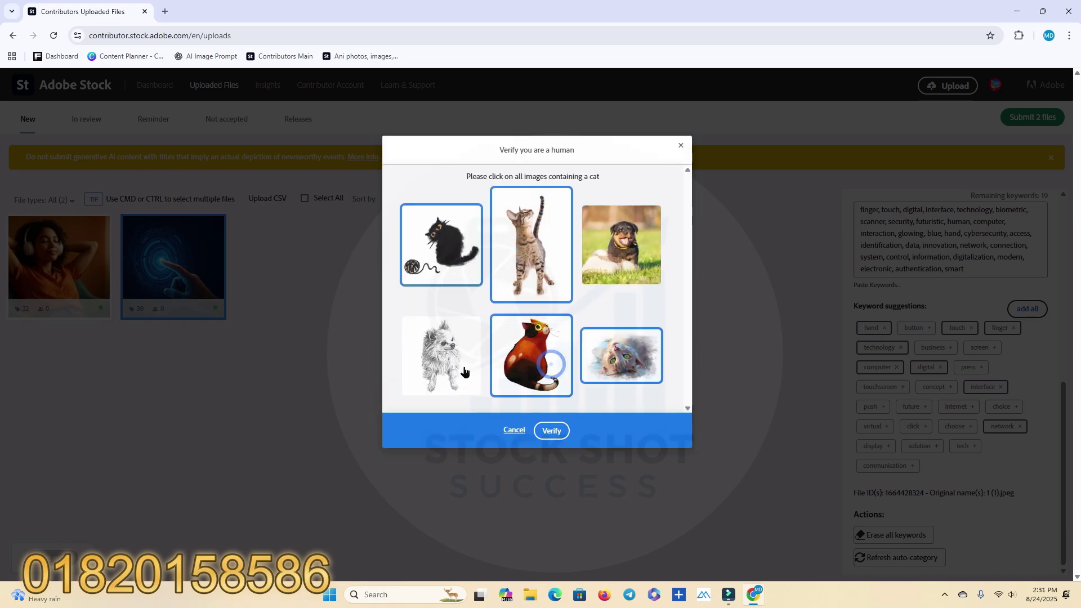
click(552, 432)
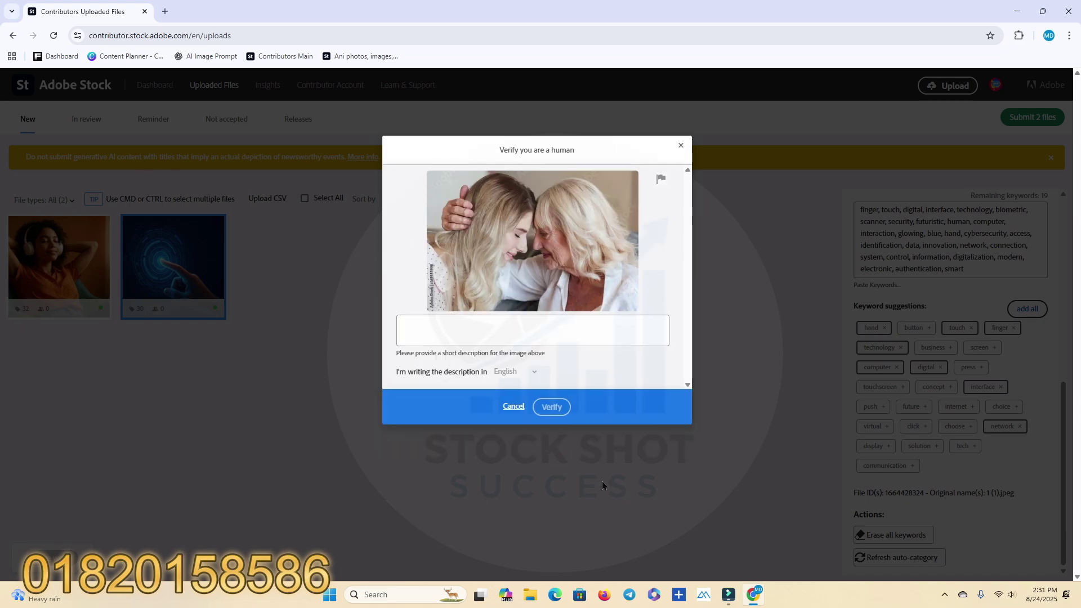
Snip the photo of the two women in the verification dialog and copy it to the clipboard
click(715, 596)
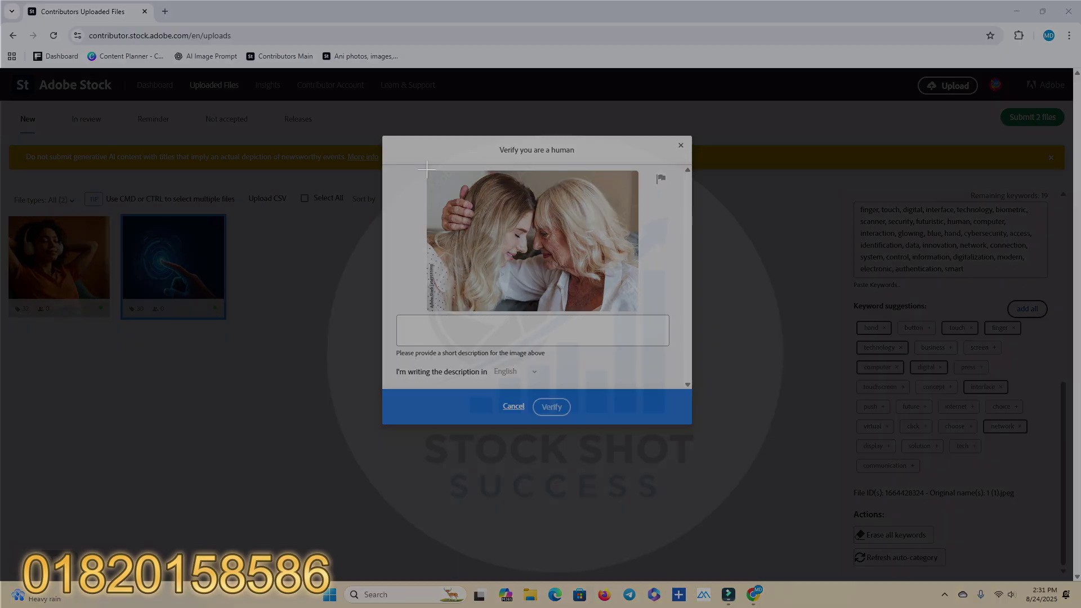
drag(427, 169, 635, 315)
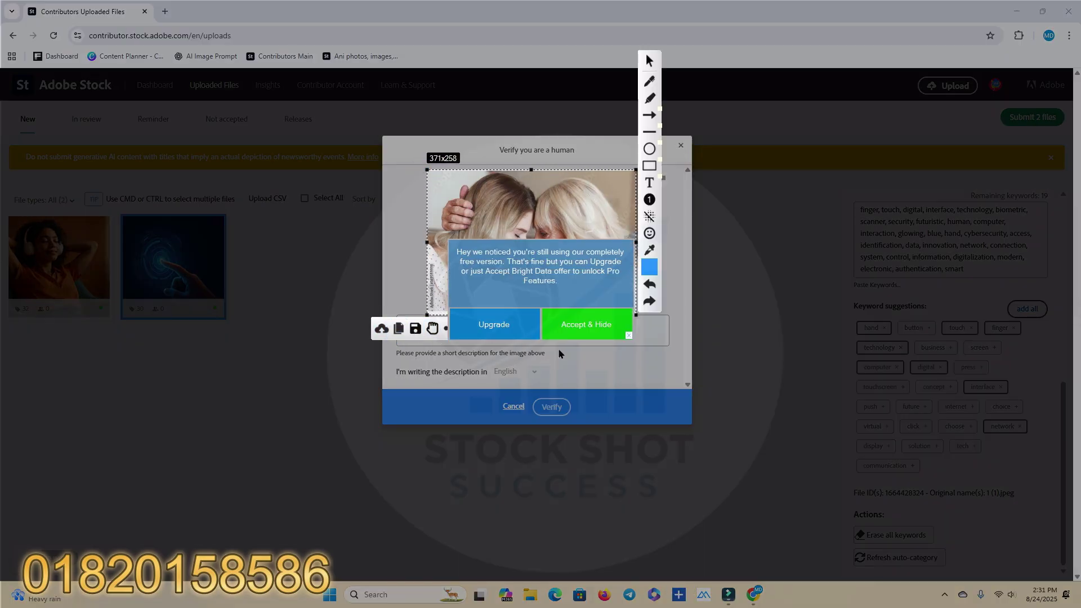
click(570, 337)
click(652, 136)
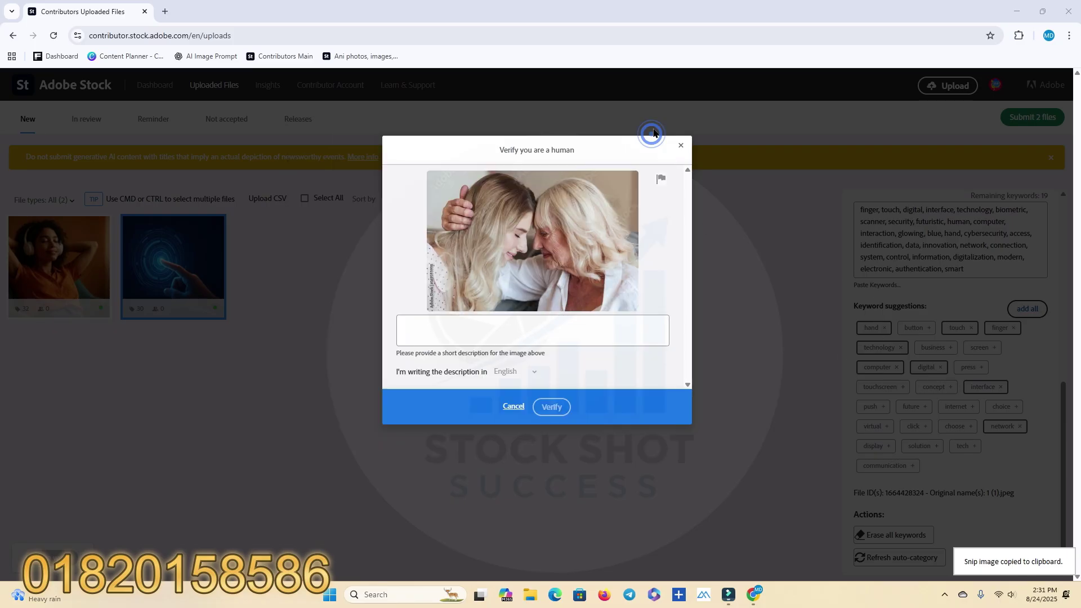
Minimize the Adobe Stock window and open Qwen in a new maximized Chrome window using the profile that has it bookmarked
click(1017, 11)
double_click(25, 225)
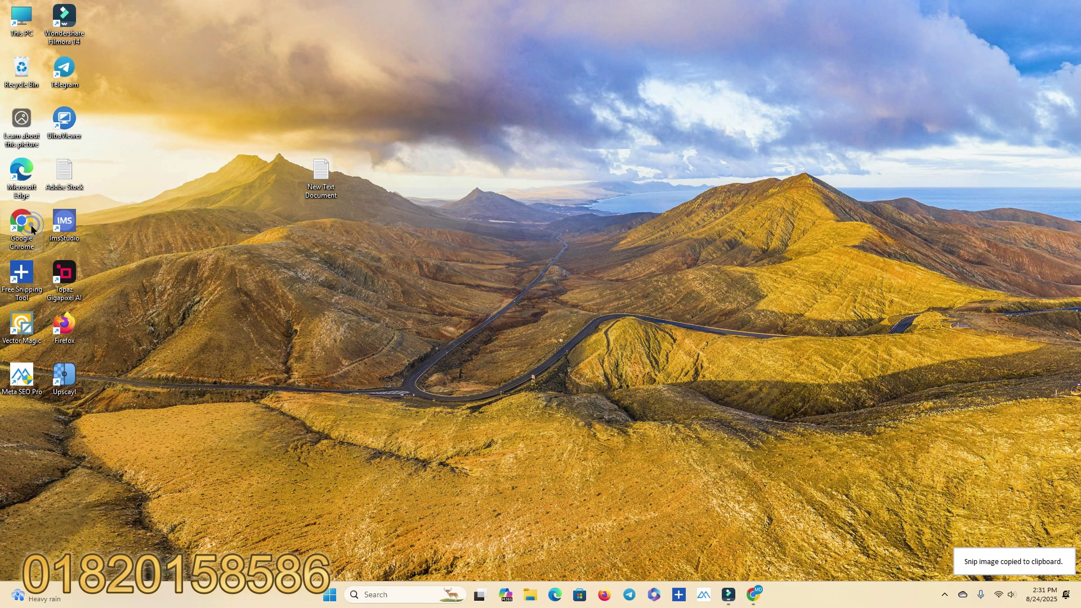
scroll(478, 406, down, 5)
click(481, 402)
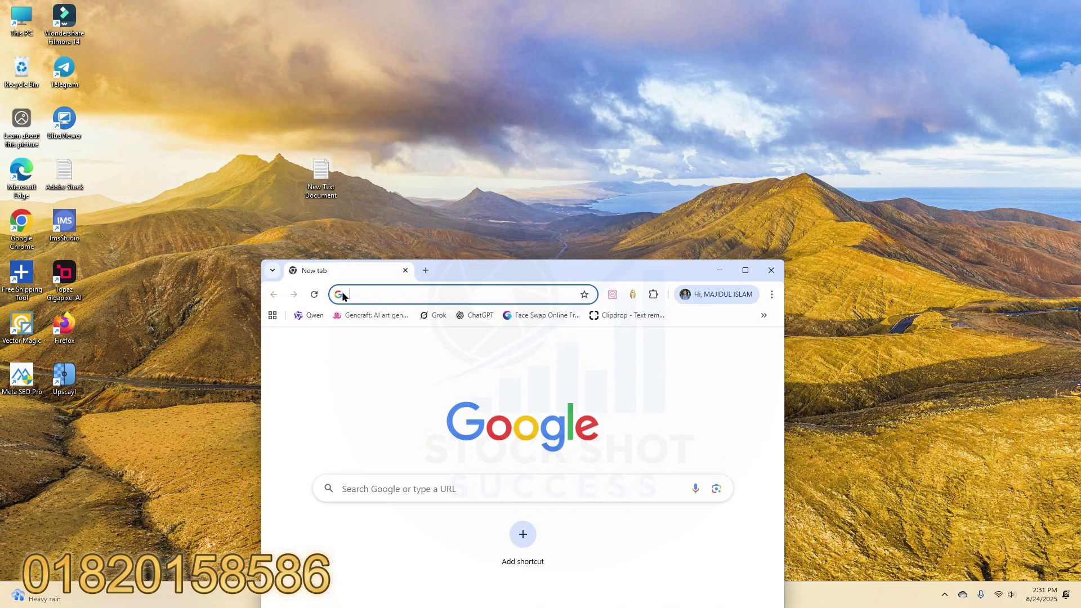
click(308, 315)
click(746, 270)
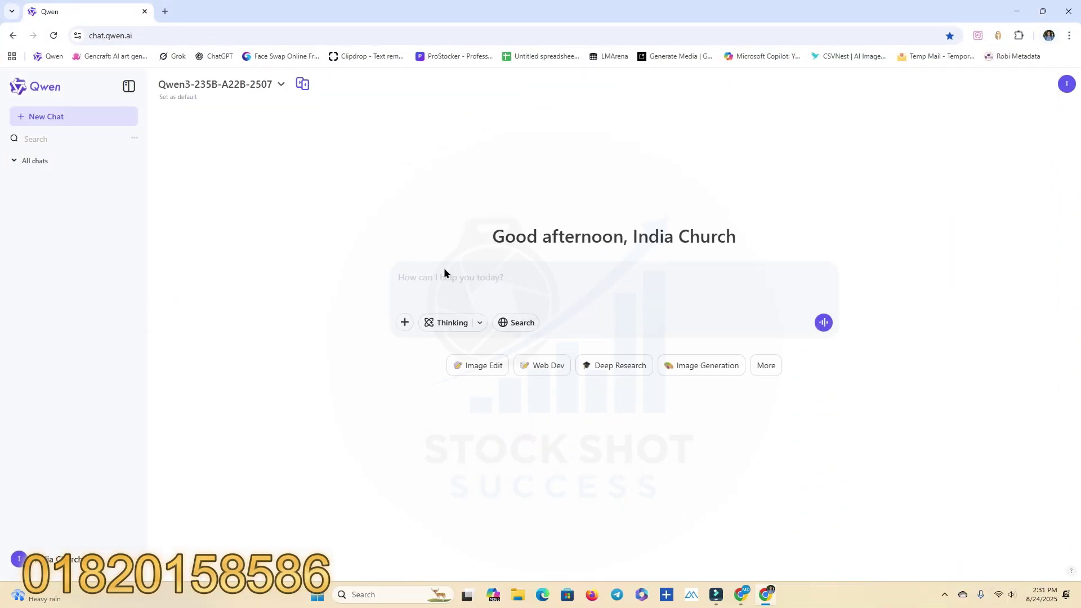
Paste the snipped photo into the Qwen chat and send it for a description
right_click(448, 279)
click(466, 408)
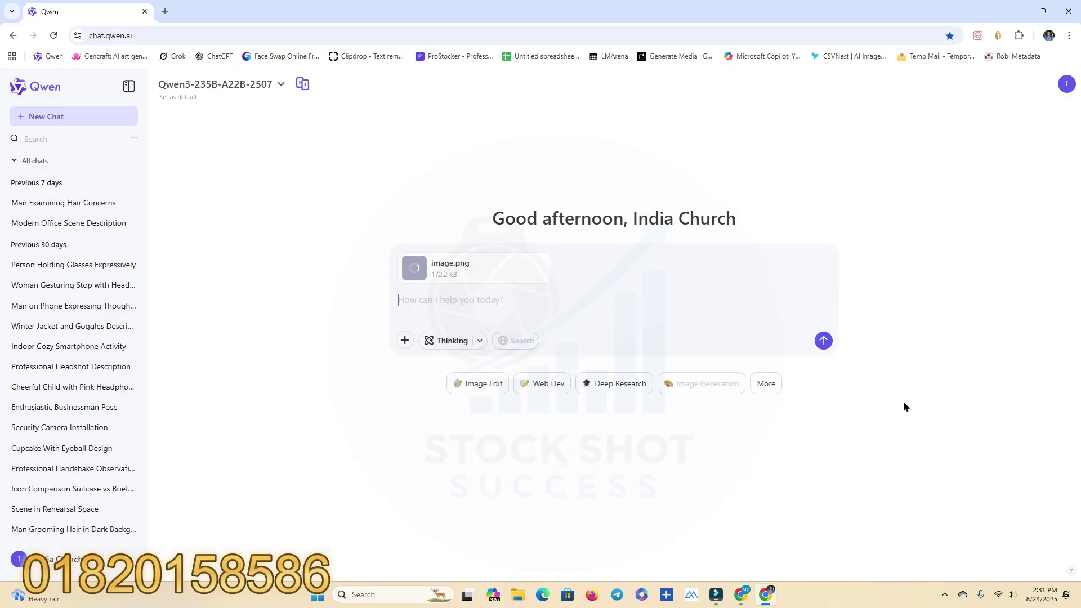
click(823, 340)
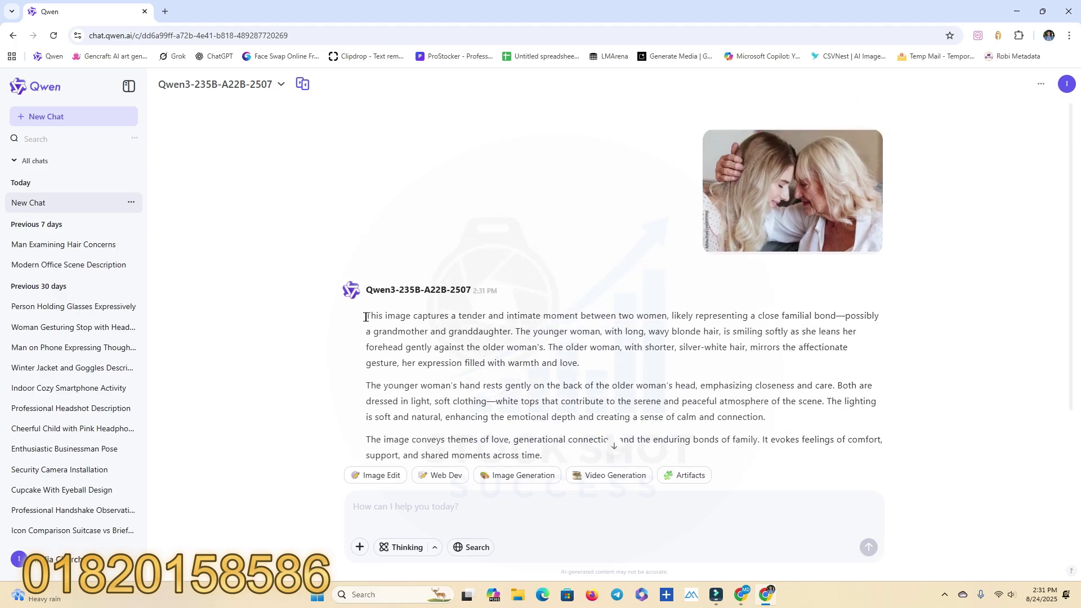
Copy the first sentence of Qwen's image description, ending with "possibly a grandmother and granddaughter."
drag(367, 317, 513, 332)
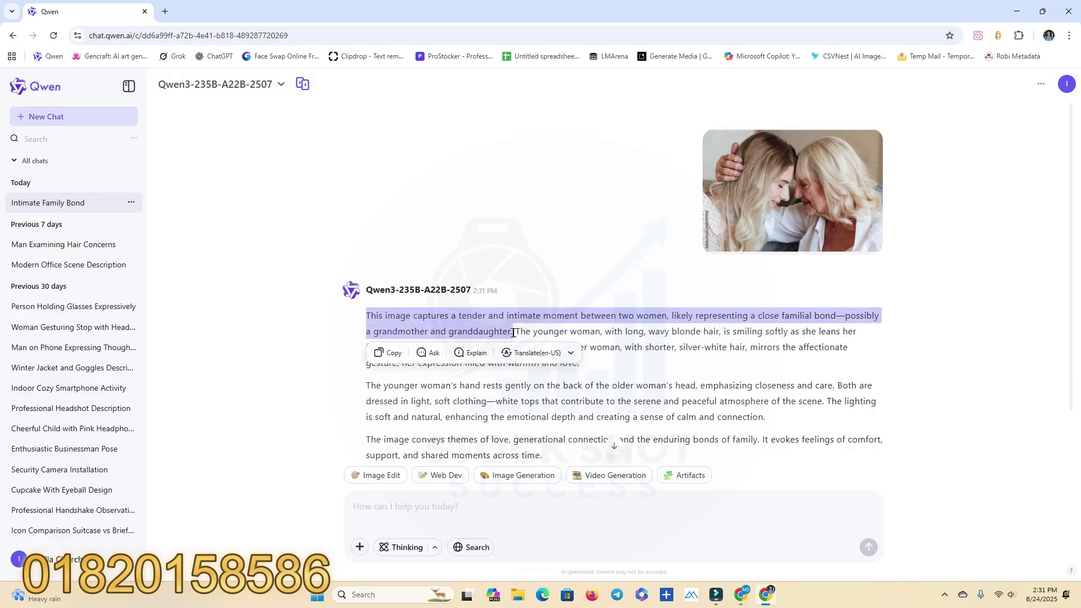
right_click(459, 316)
click(479, 327)
Return to Adobe Stock, complete the image verification with the copied description, and submit both images for review
click(741, 594)
click(416, 321)
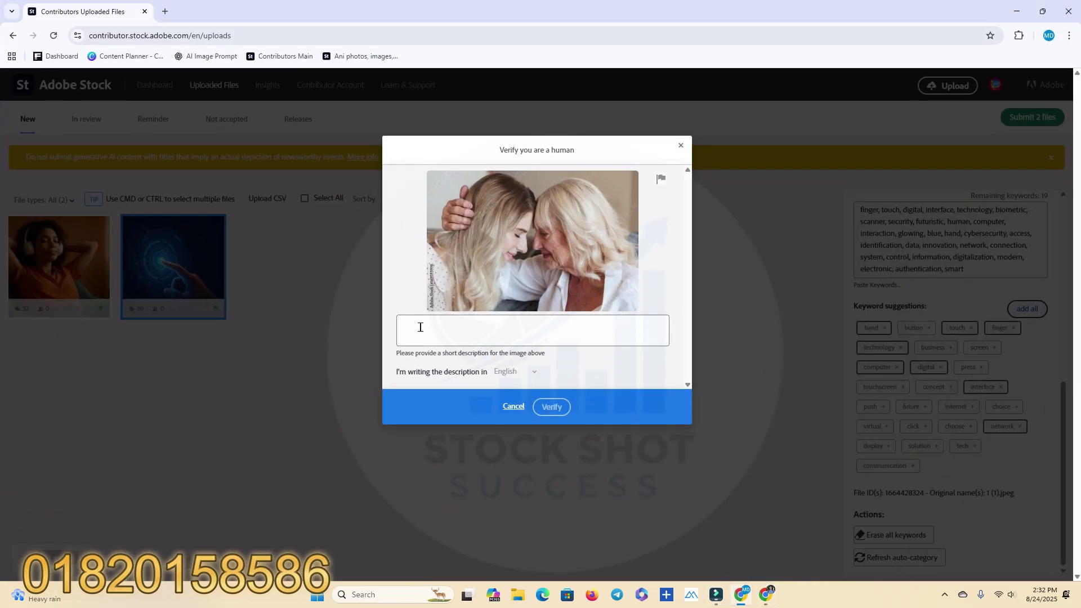
right_click(420, 327)
click(457, 214)
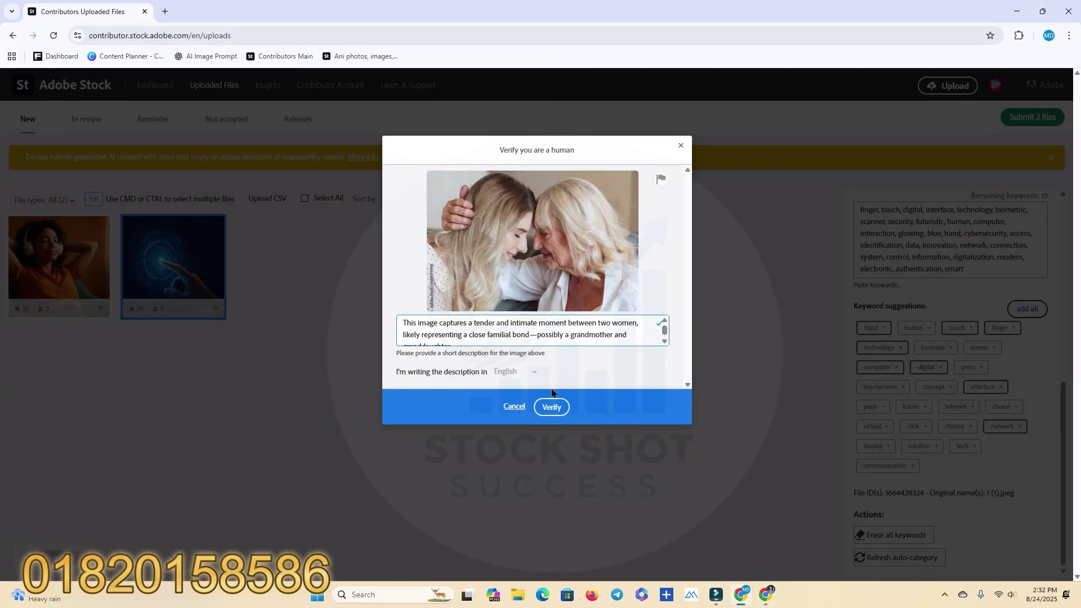
click(552, 406)
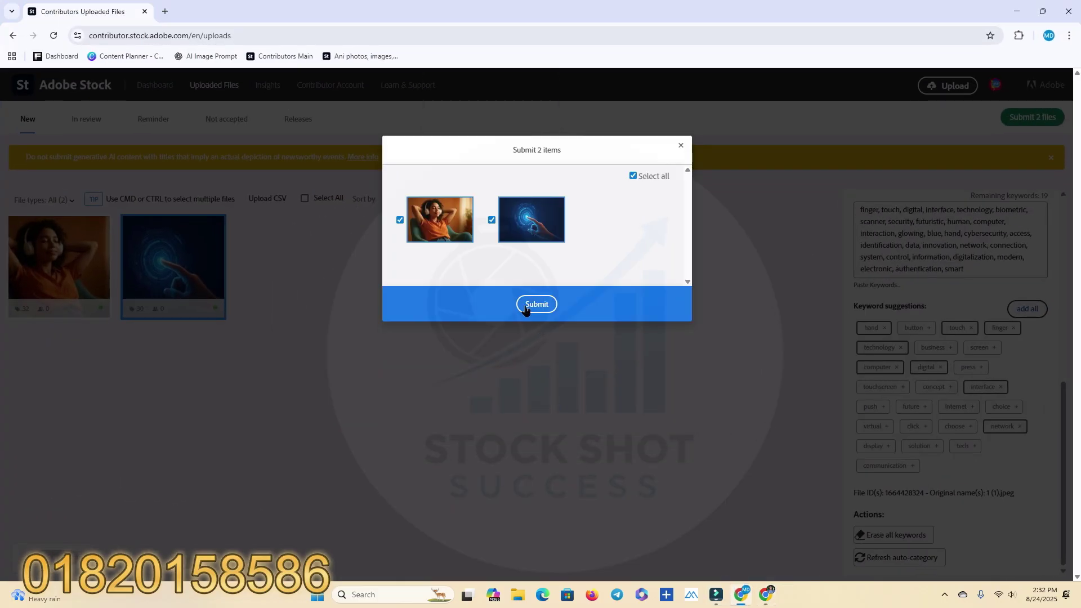
click(525, 309)
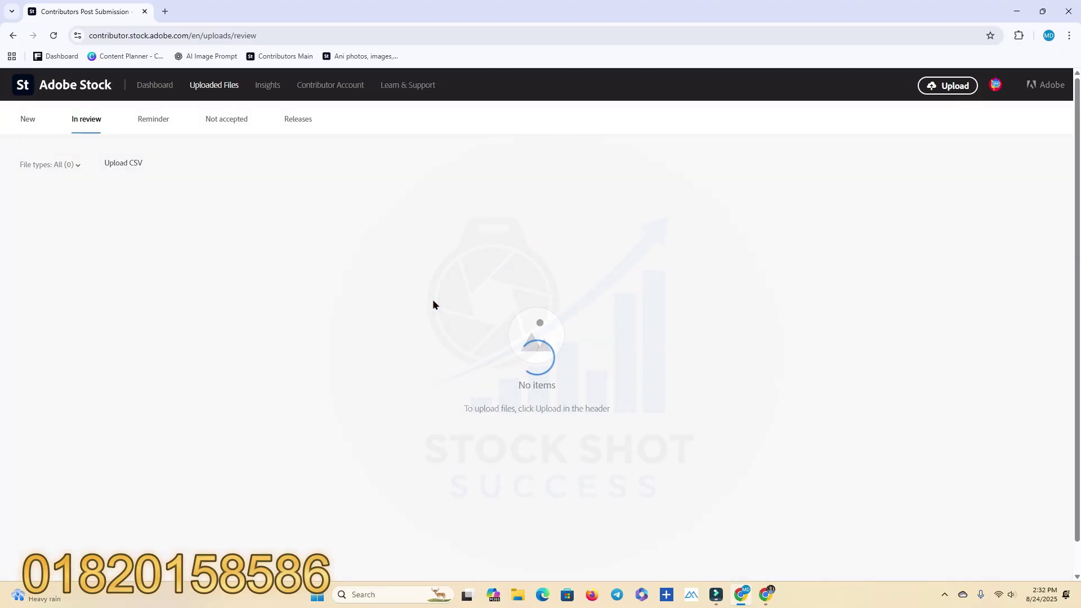